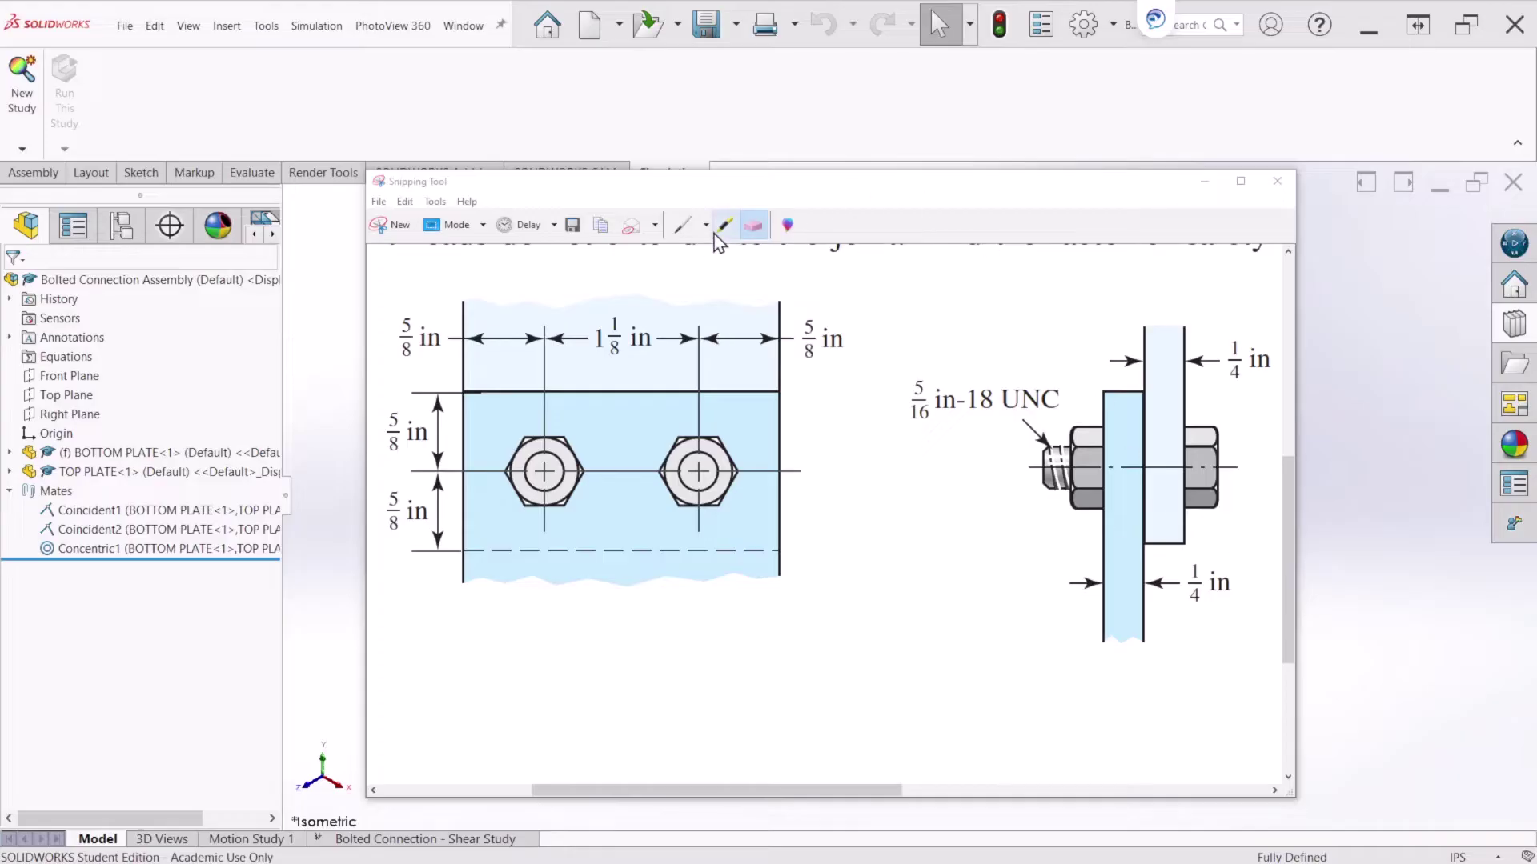
Draw a blue downward arrow below the lower plate's bottom end in the Snipping Tool sketch
click(685, 229)
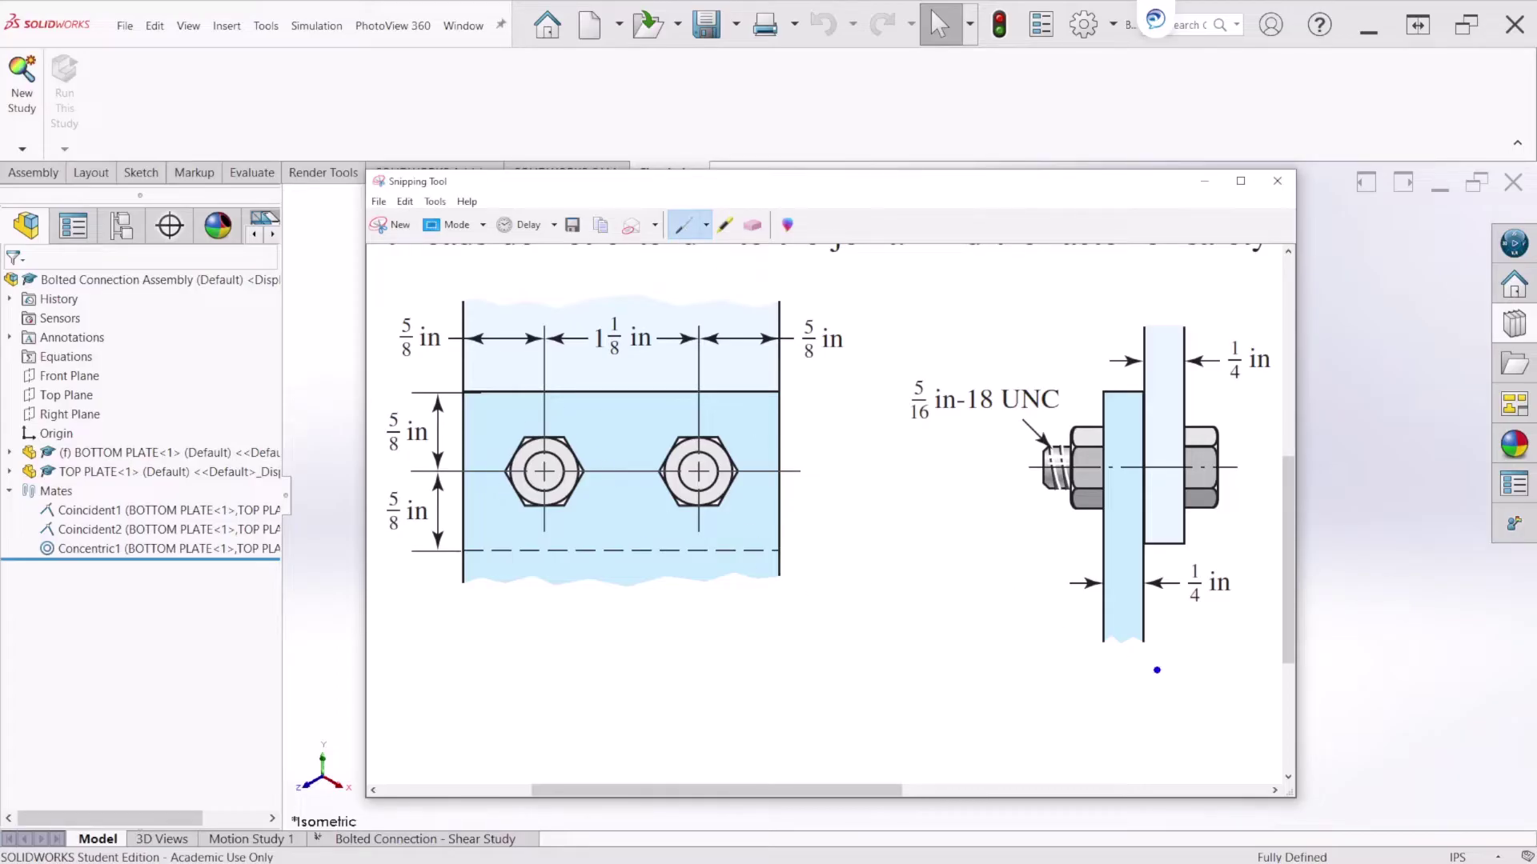
drag(1129, 625, 1138, 676)
Bring the SOLIDWORKS plate assembly forward and reset it to the standard isometric view
click(1020, 124)
middle_drag(933, 707, 880, 617)
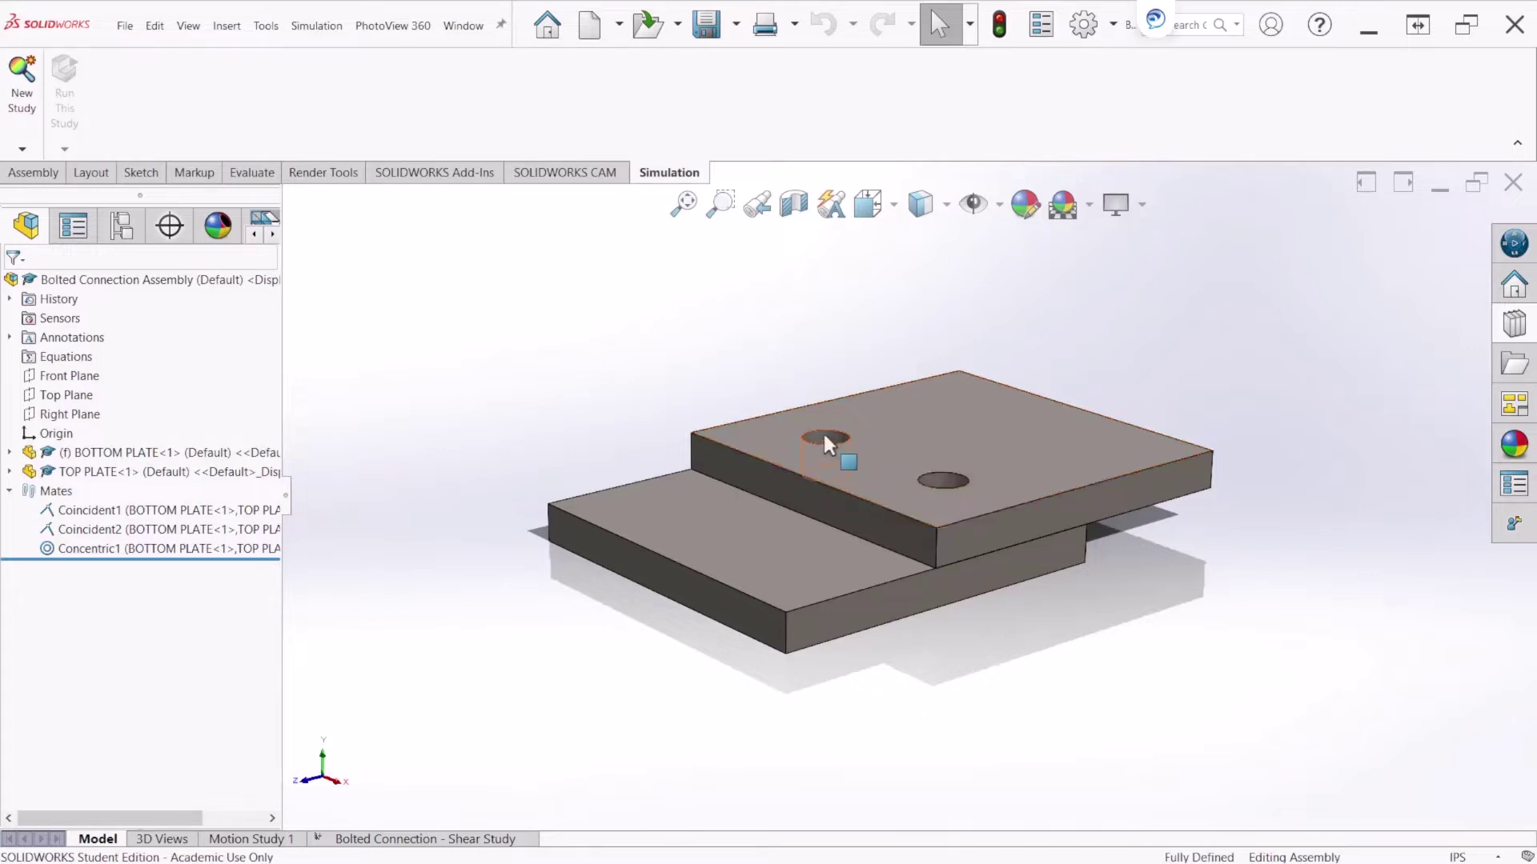
middle_drag(944, 481, 942, 613)
key(ctrl+7)
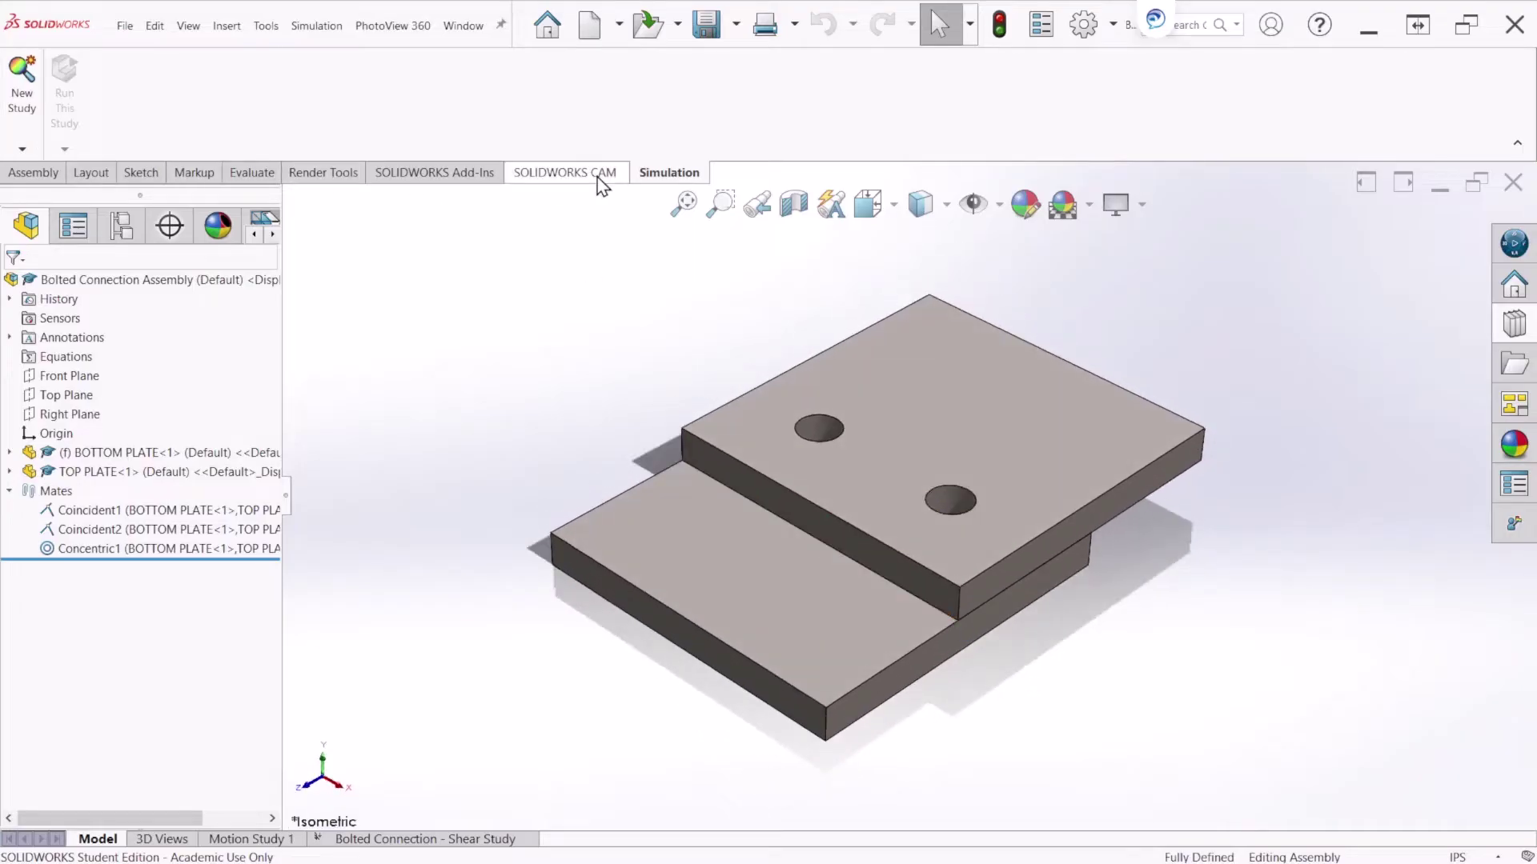
Check the CommandManager tab options unchanged and collapse the Design Library pane for a wider view
right_click(678, 177)
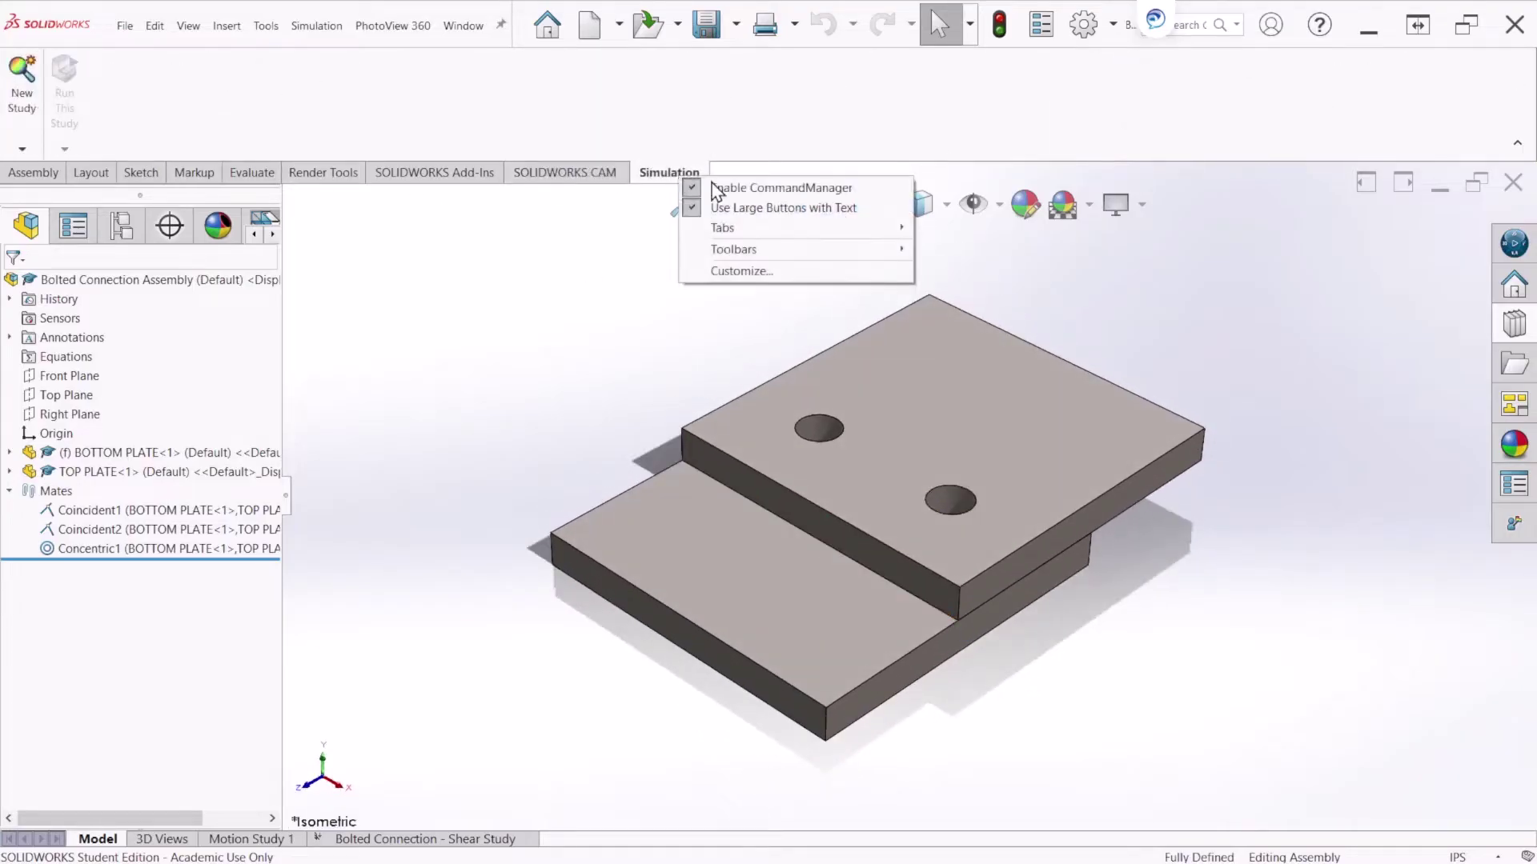
mouse_move(760, 229)
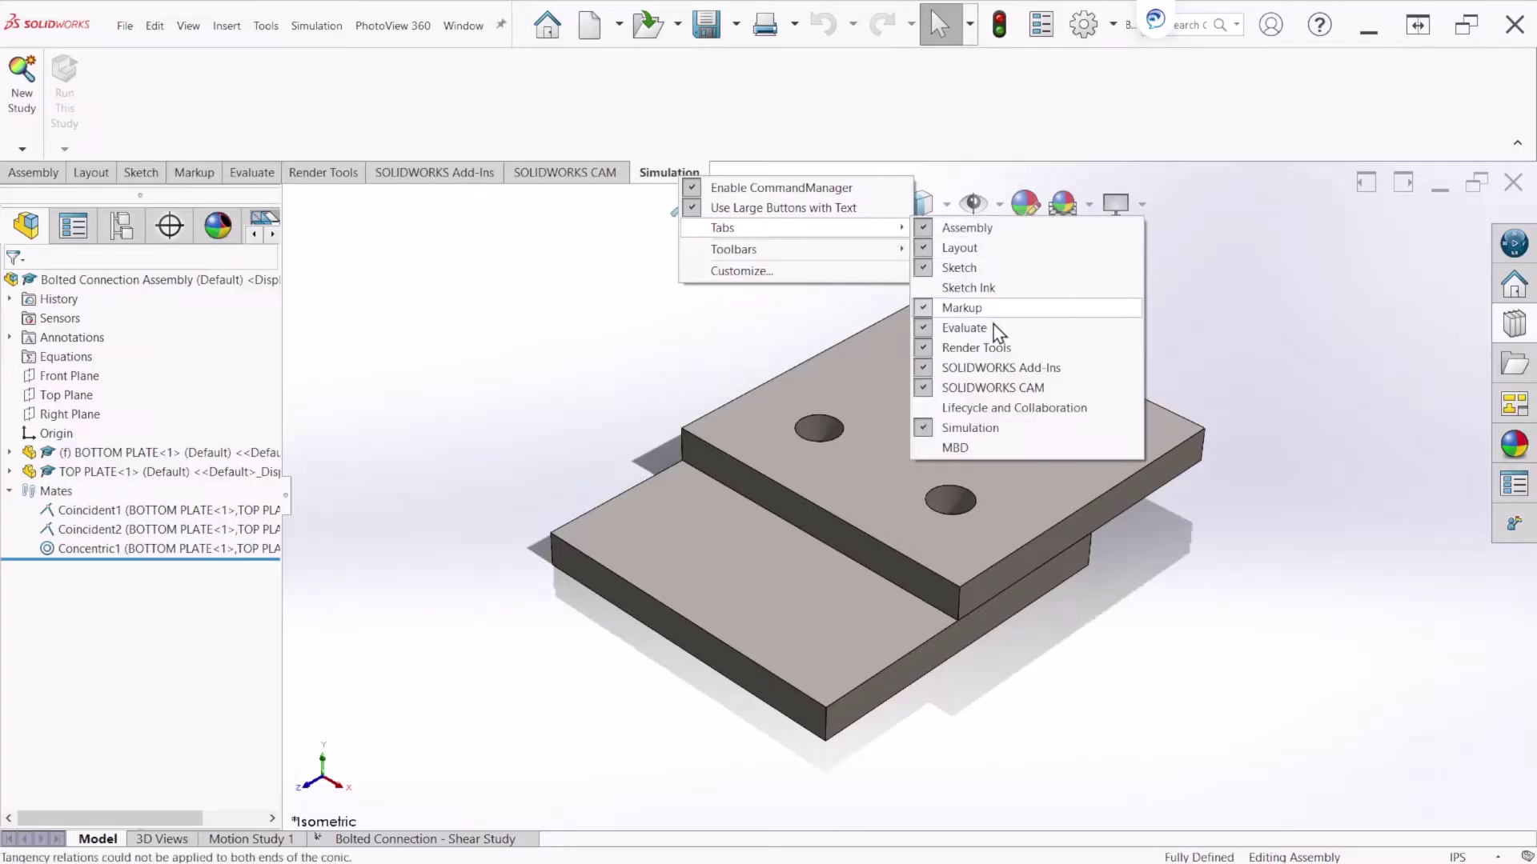
click(950, 119)
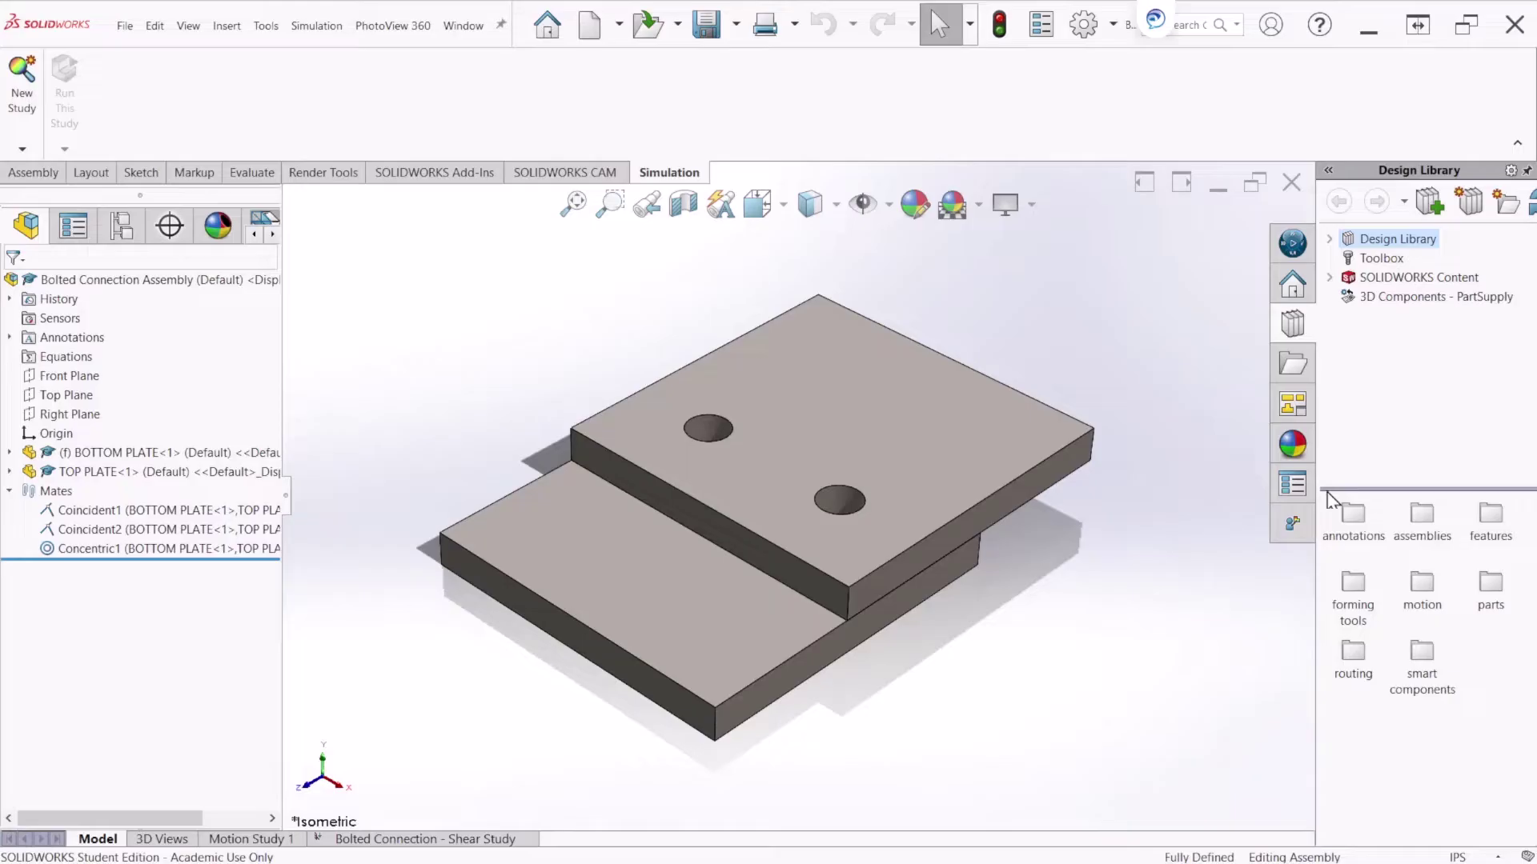
drag(1317, 575, 1520, 560)
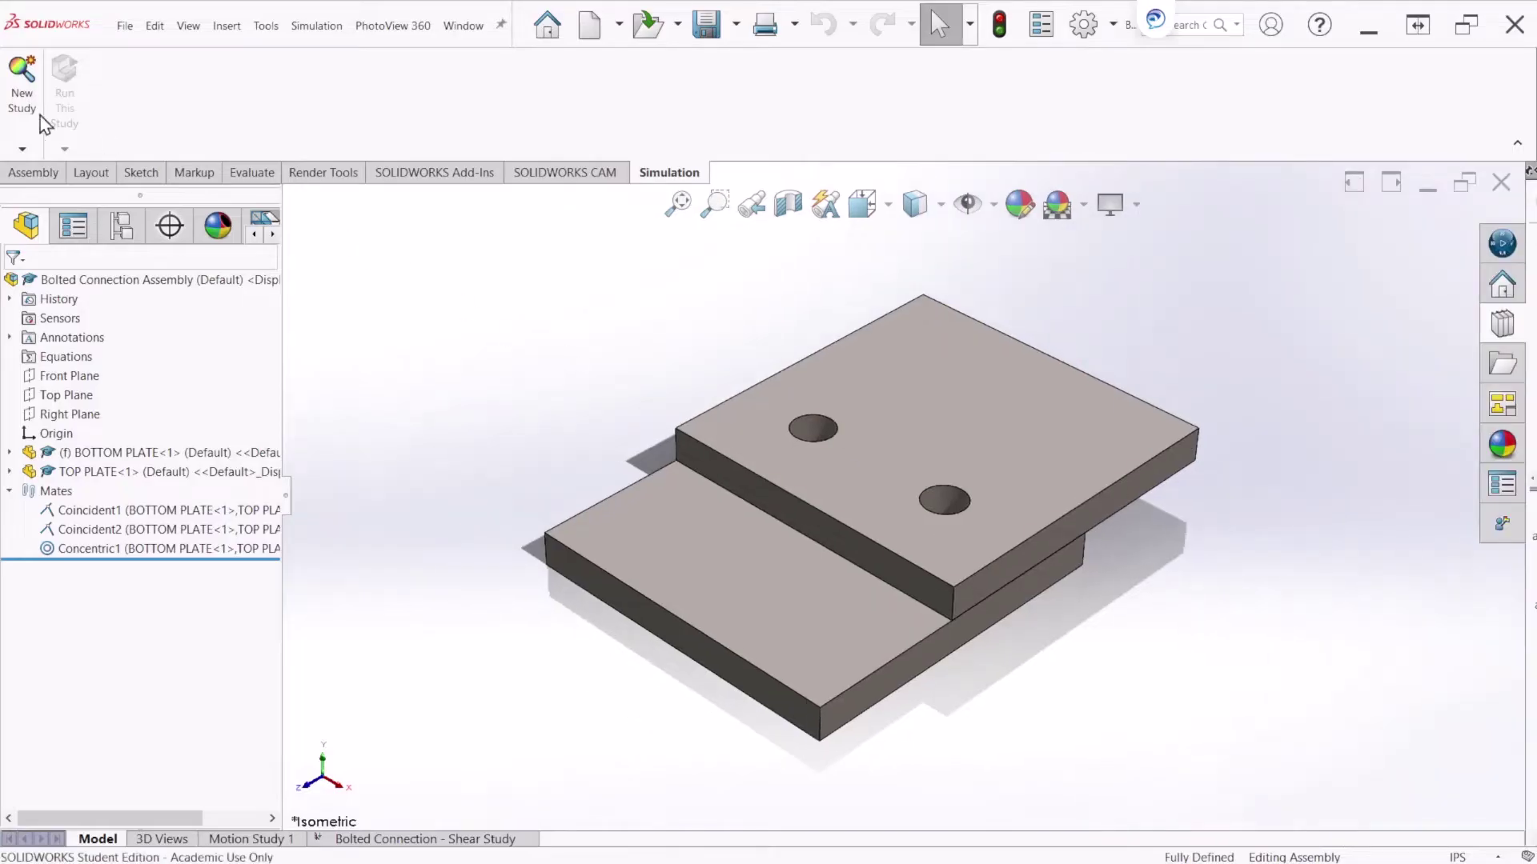
Create a Static study and rename it 'Bolted Connection - Shear'
click(9, 88)
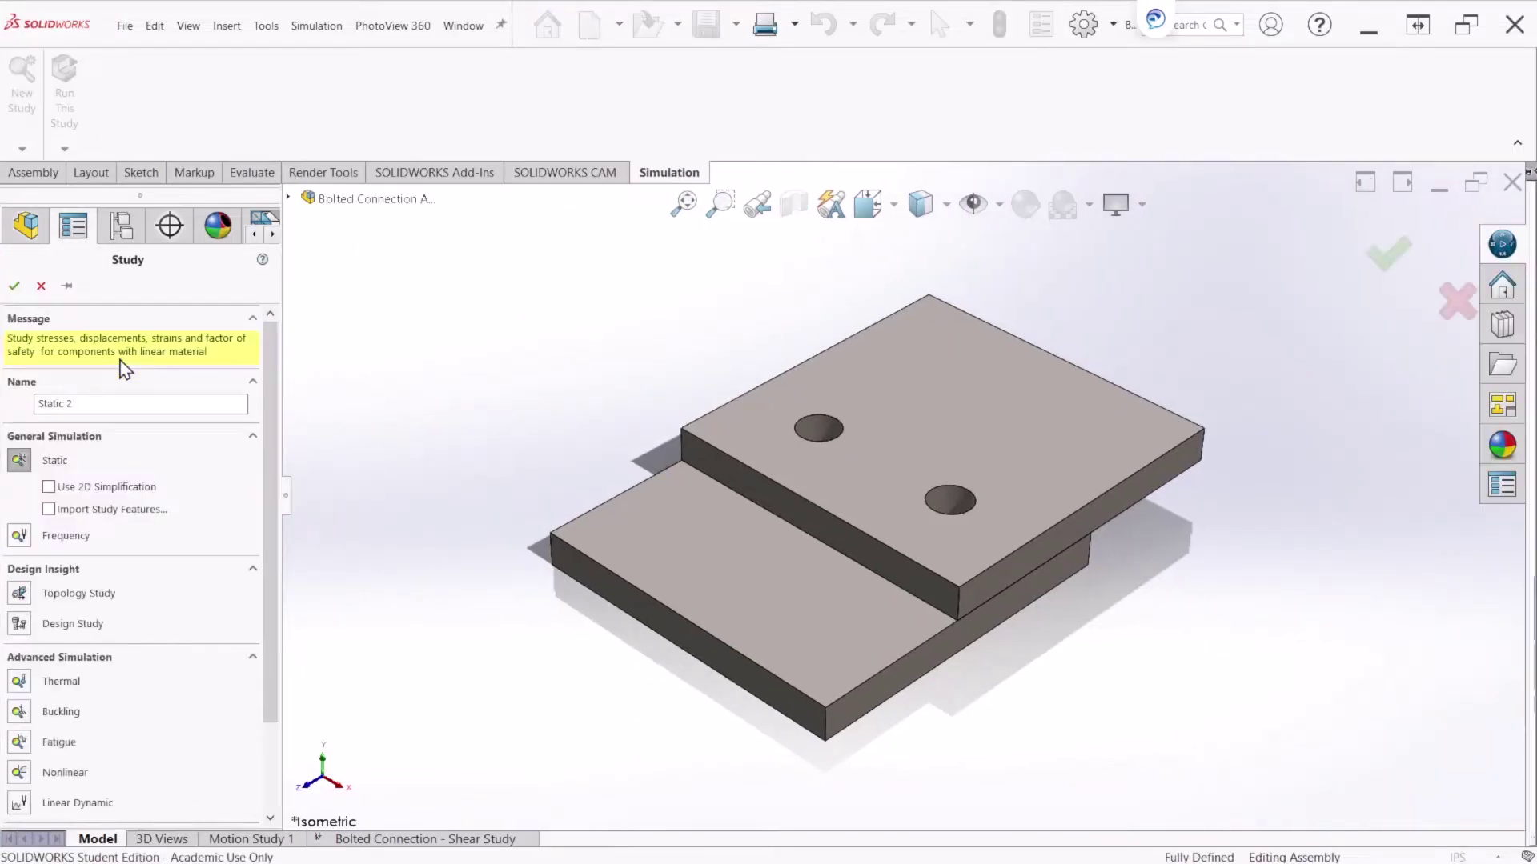
double_click(106, 404)
click(14, 285)
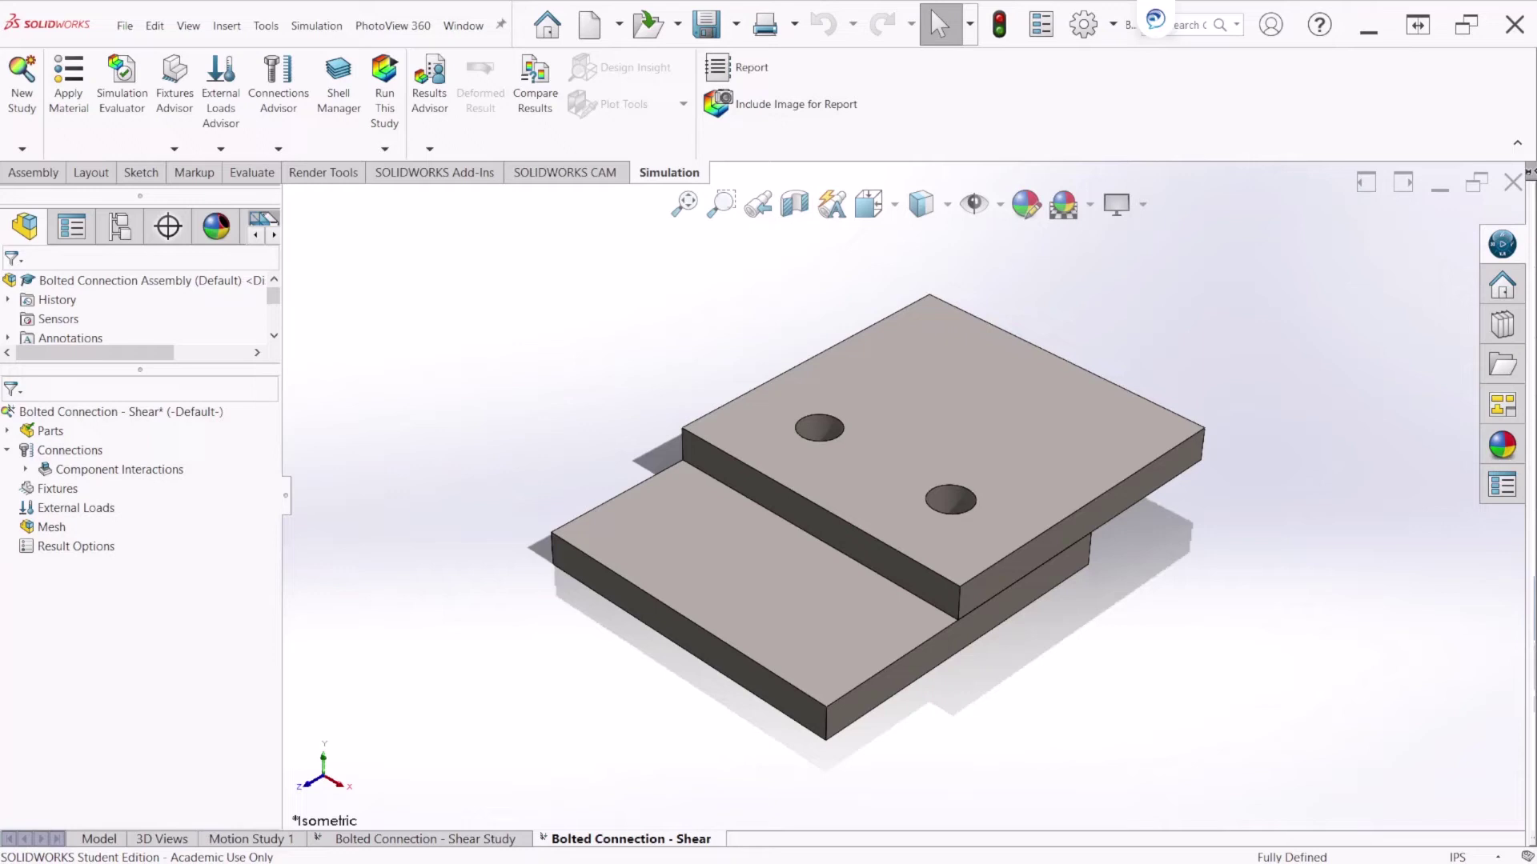
Apply AISI 1045 Steel, cold drawn to all parts using Apply Material to All
right_click(45, 432)
click(80, 442)
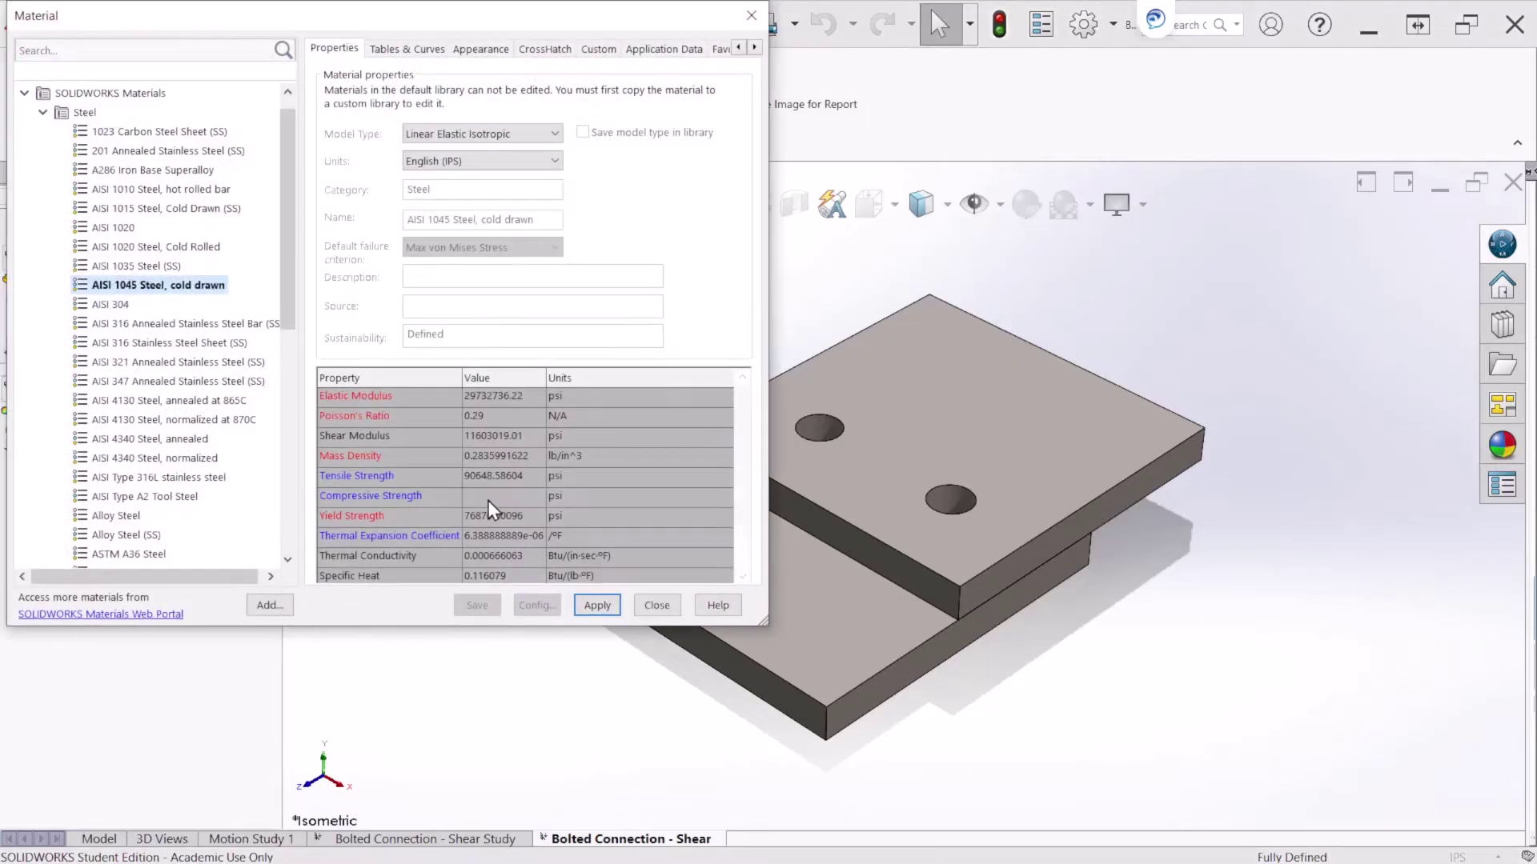
click(168, 287)
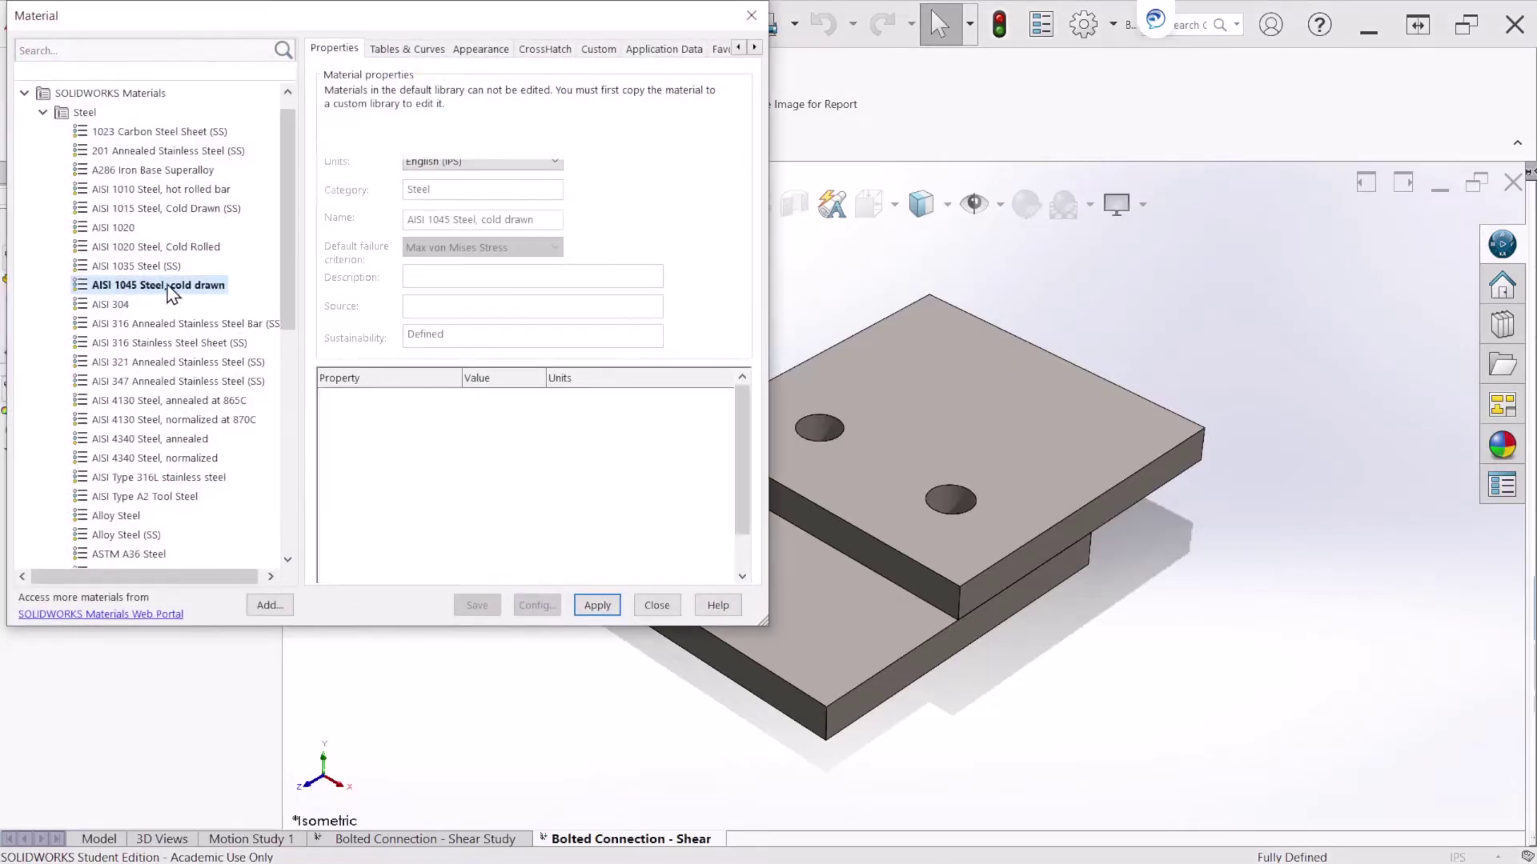
click(597, 606)
click(656, 605)
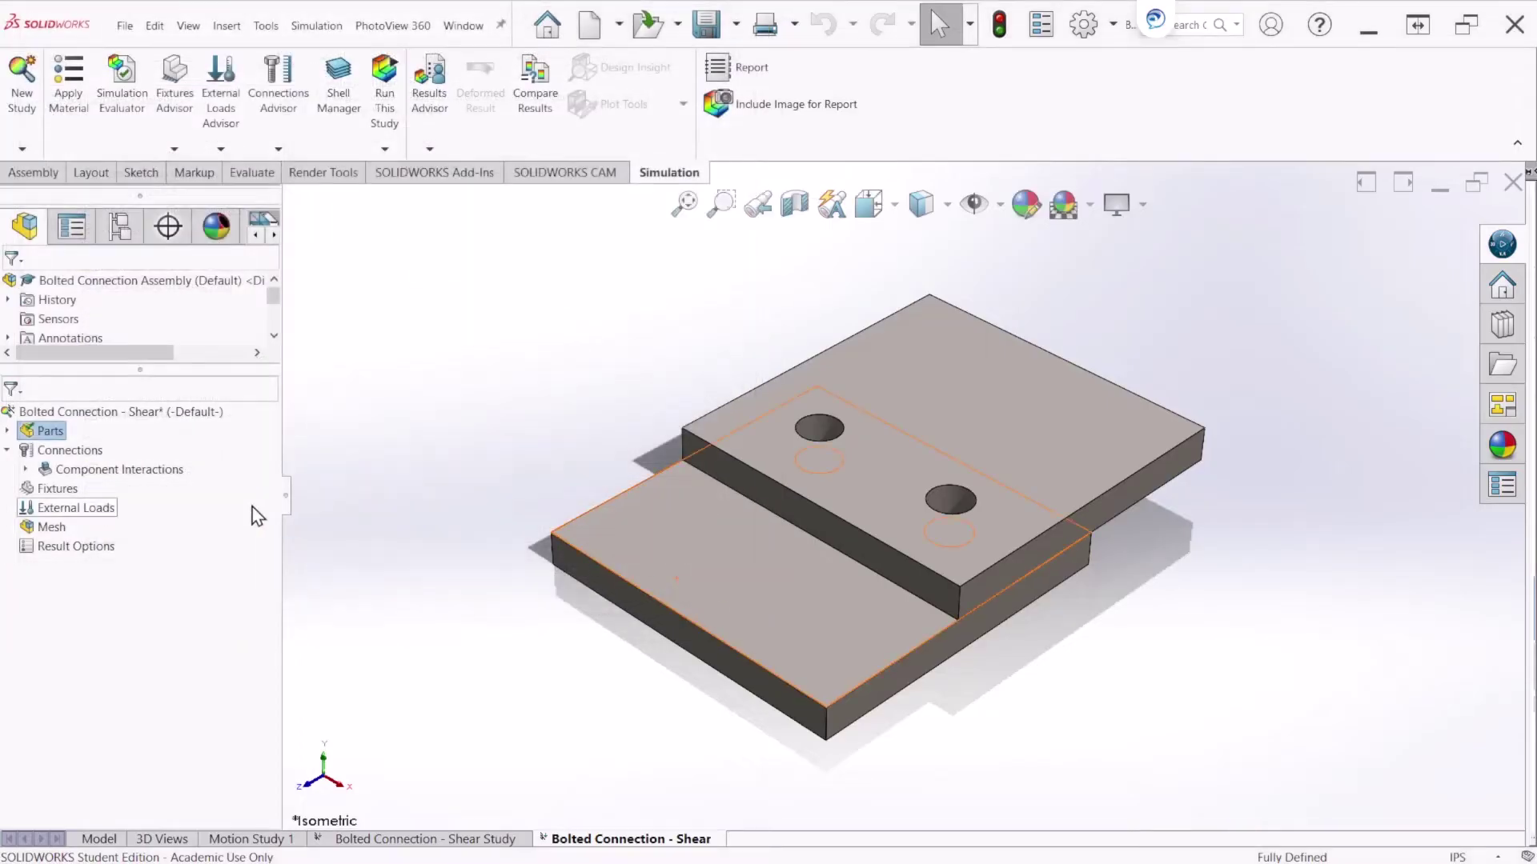
Add a Fixed Geometry restraint (Fixed-1) on the lower plate's bottom face
right_click(56, 489)
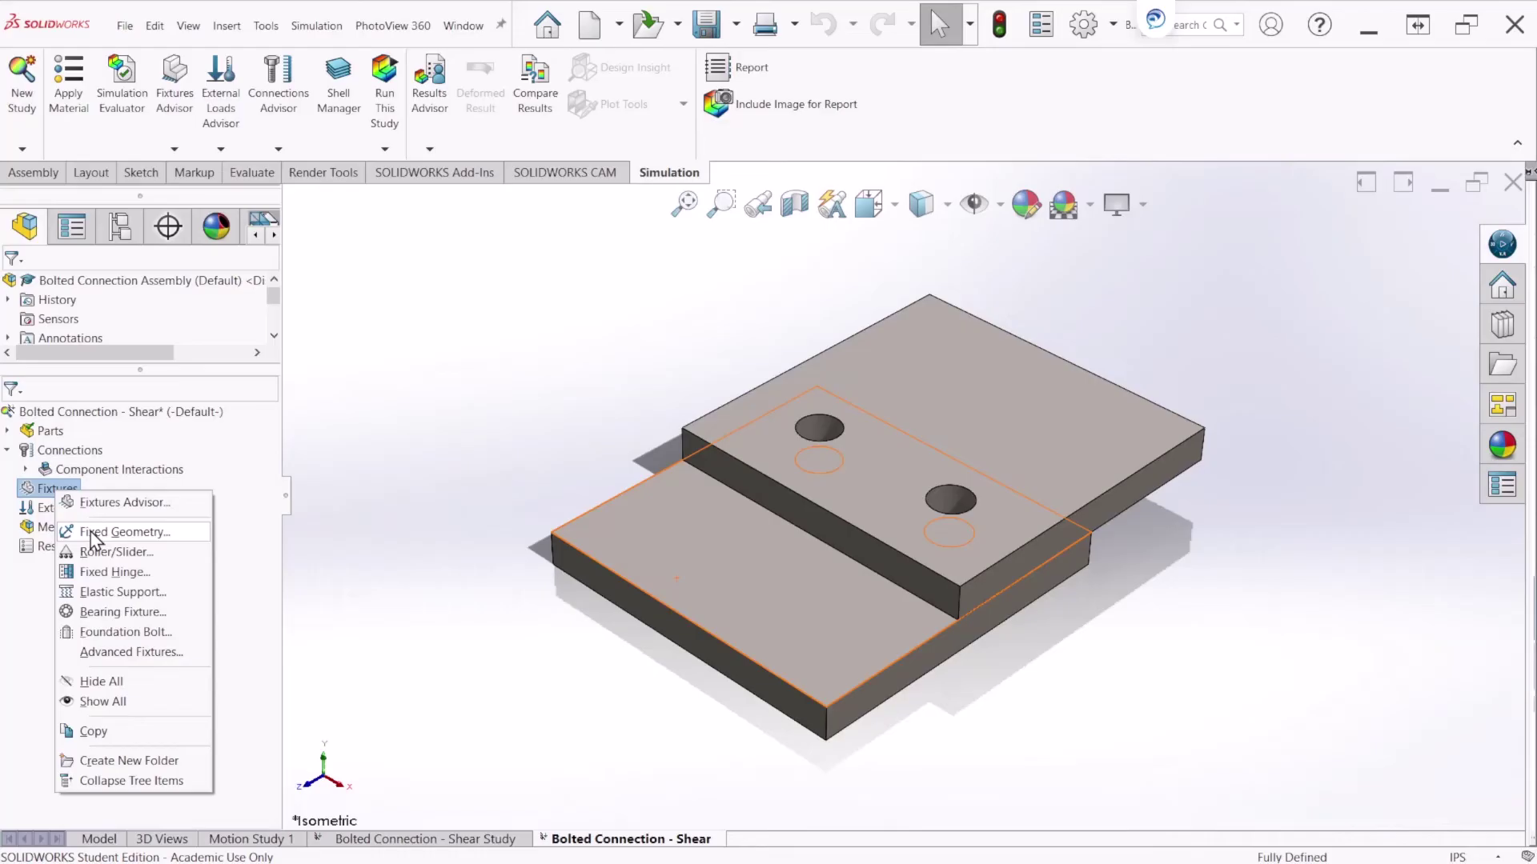
click(121, 532)
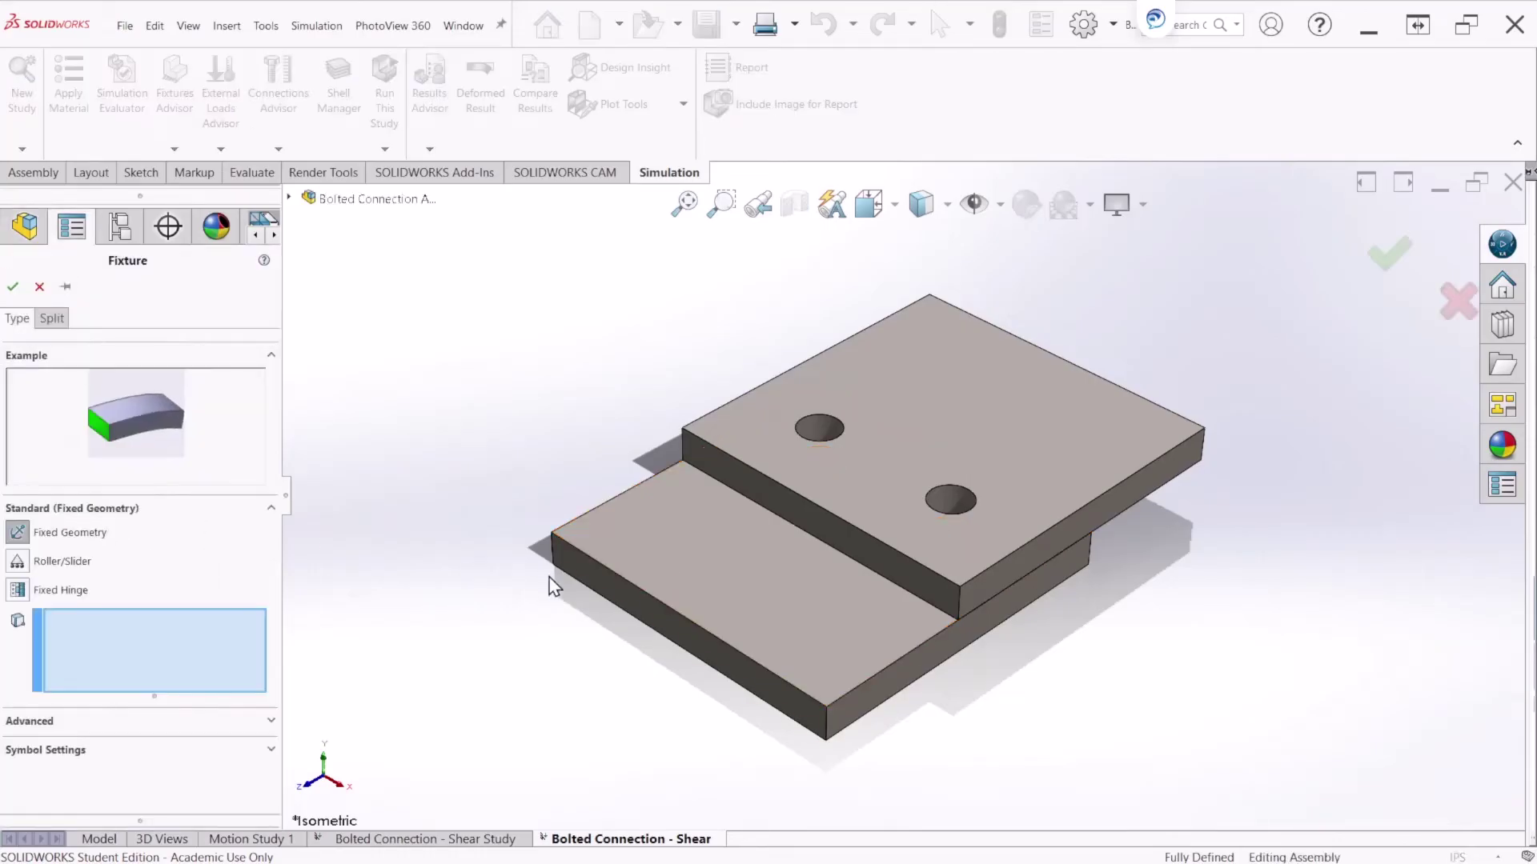
click(597, 577)
middle_drag(775, 680, 872, 496)
click(867, 493)
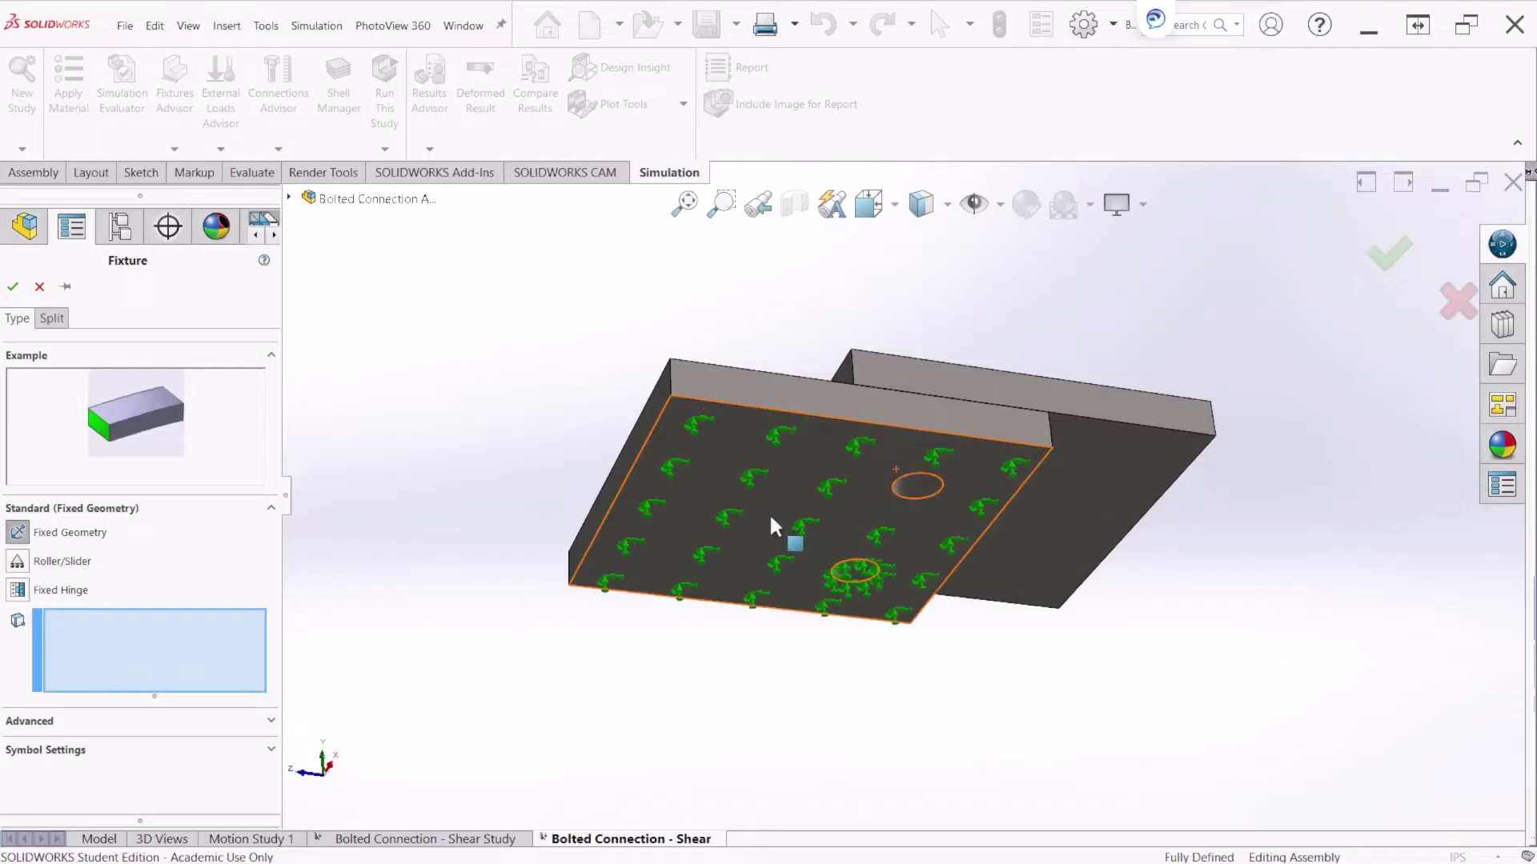
click(741, 468)
middle_drag(1036, 621, 1019, 760)
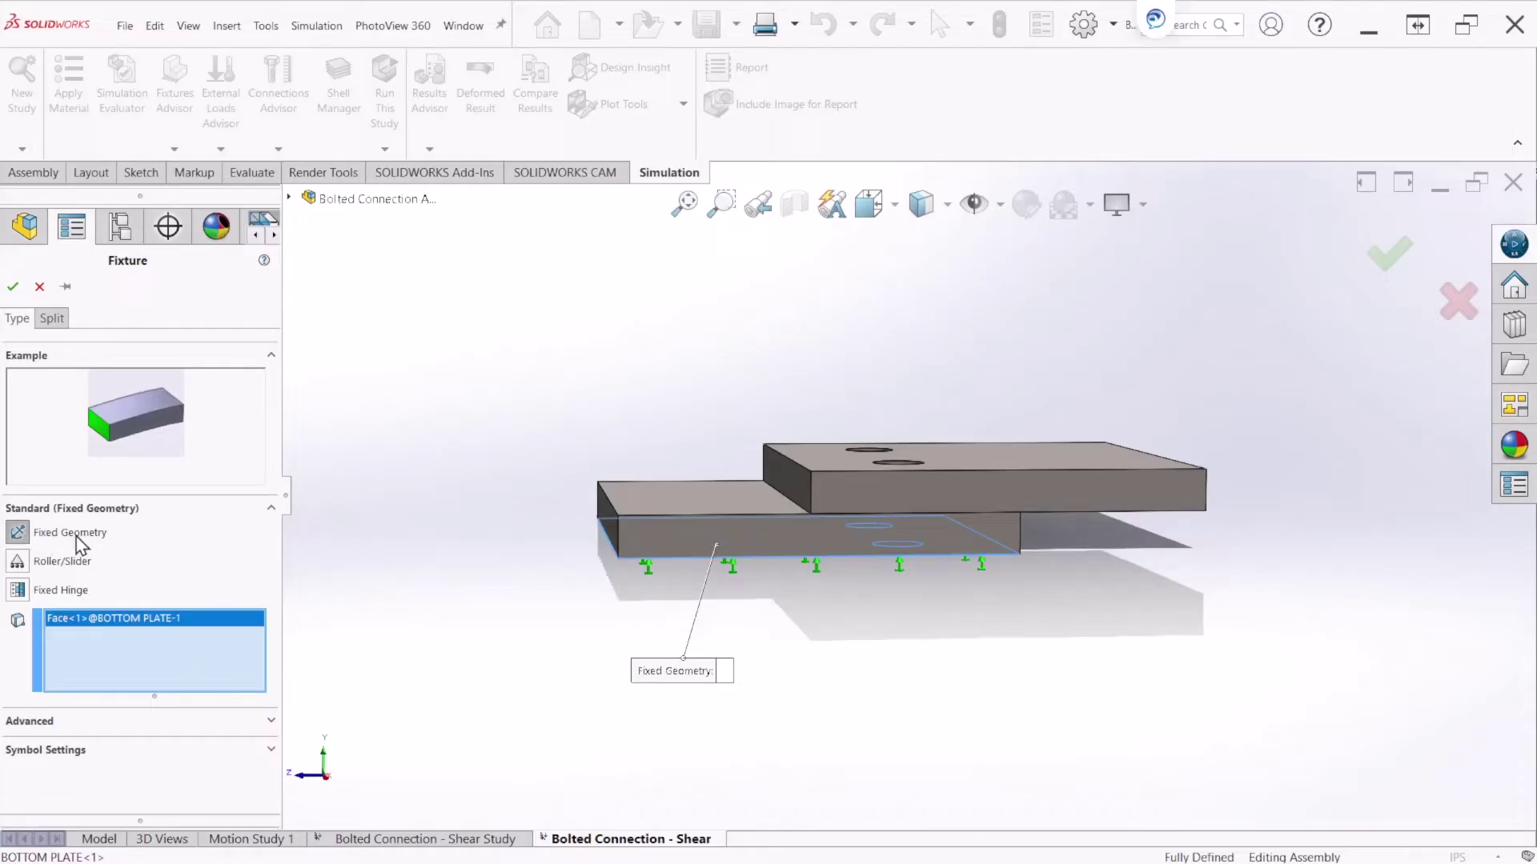
click(13, 287)
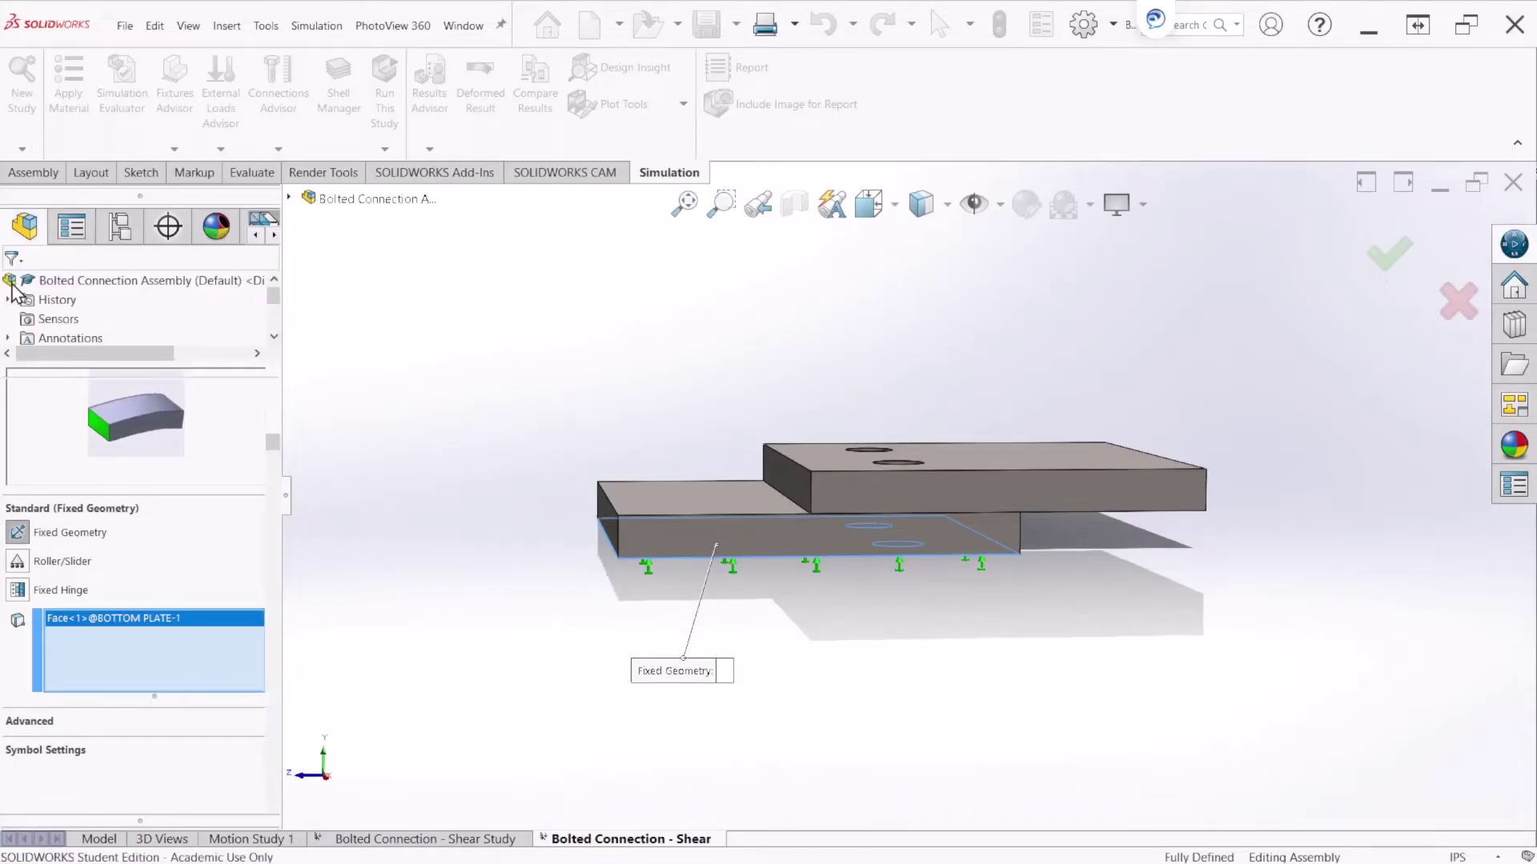
middle_drag(580, 596, 605, 632)
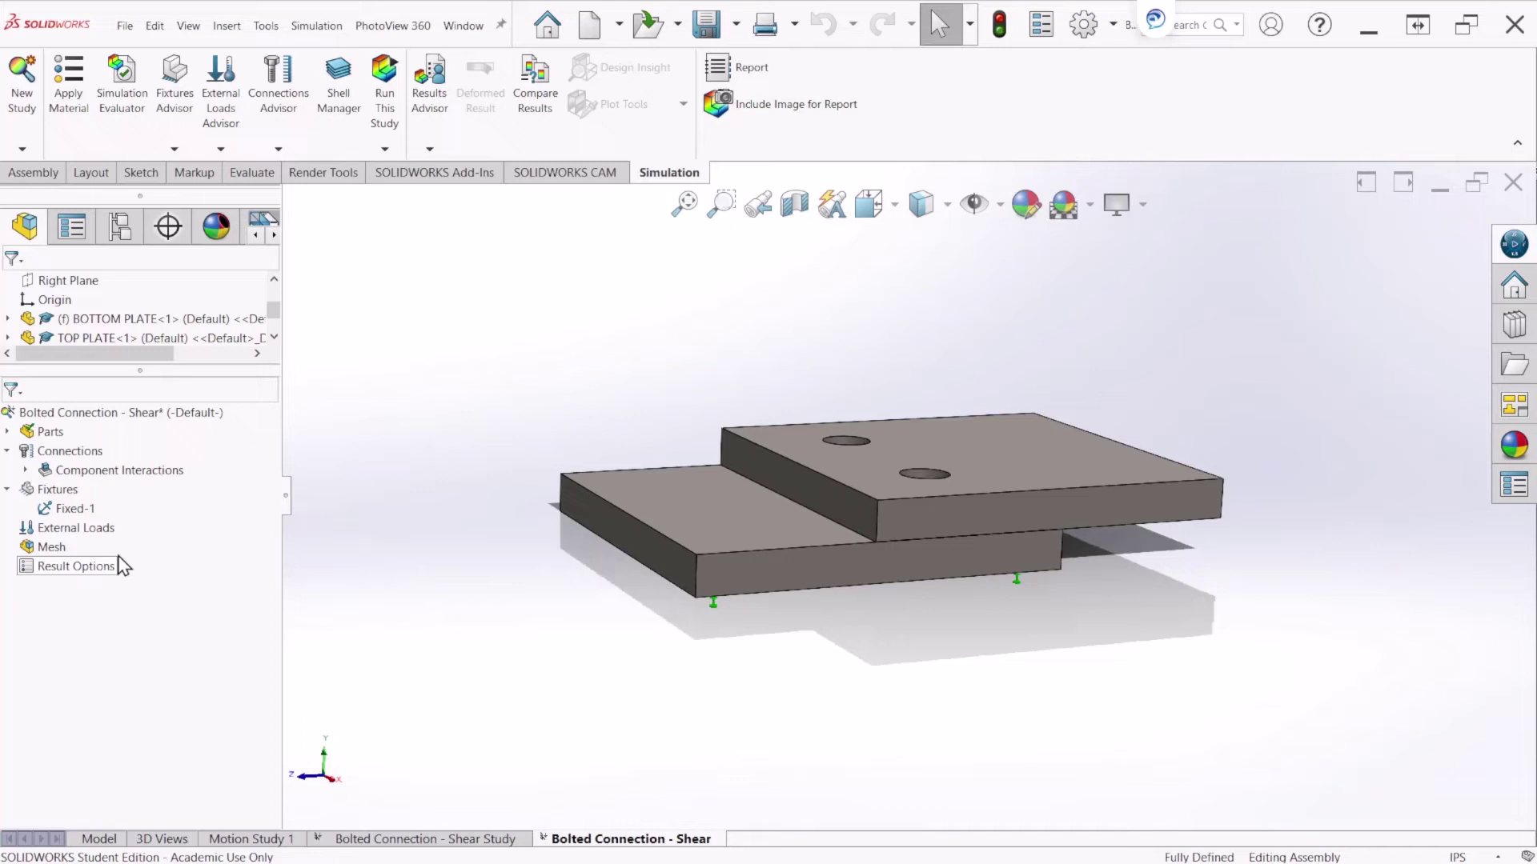
Apply a reversed 5,000 lbf force in English (IPS) units to the top plate's end face
right_click(104, 530)
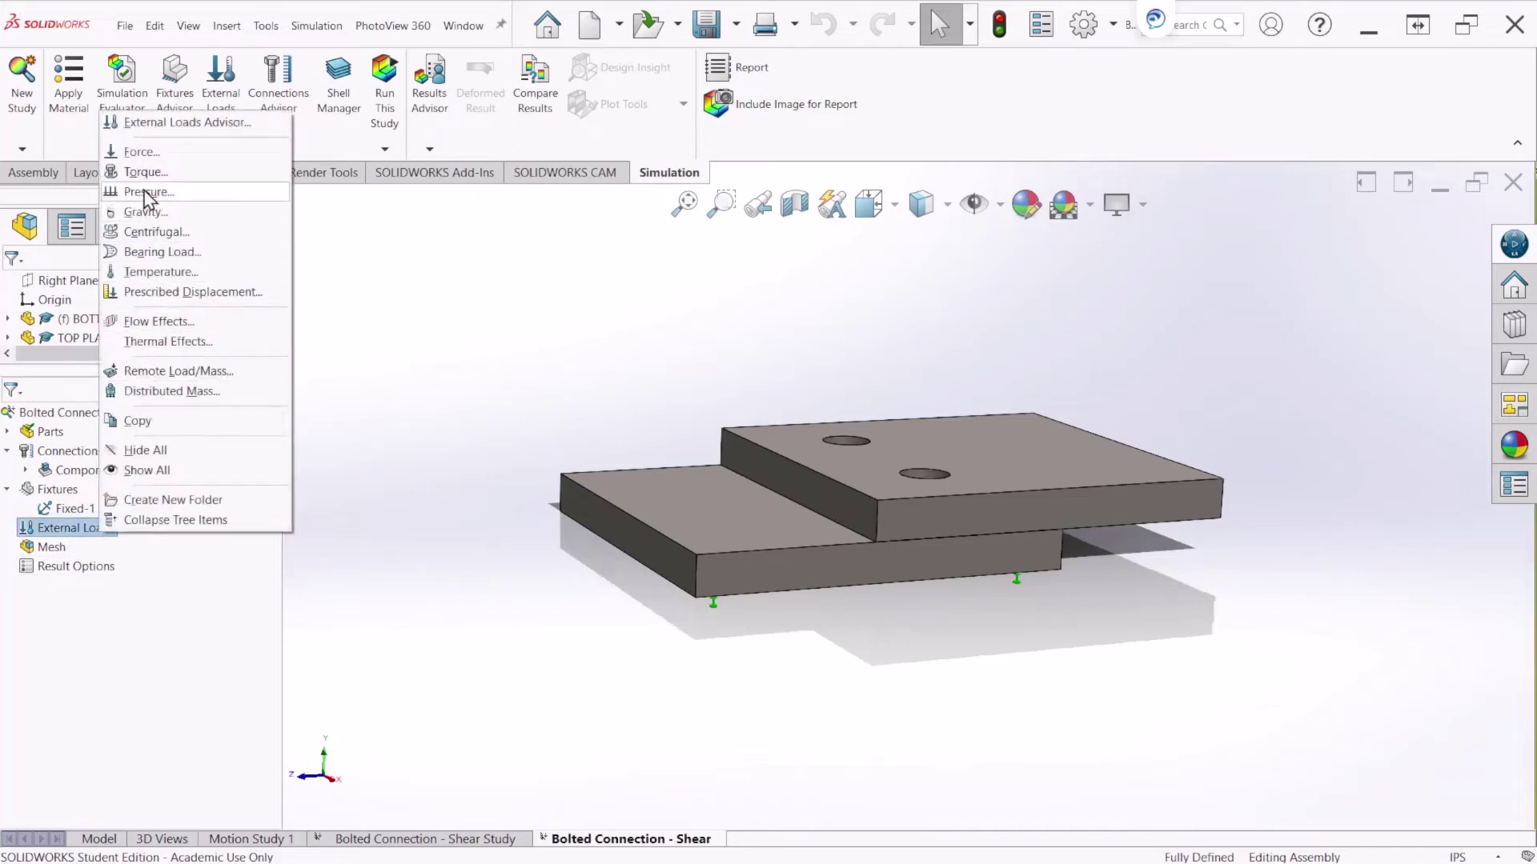
key(Escape)
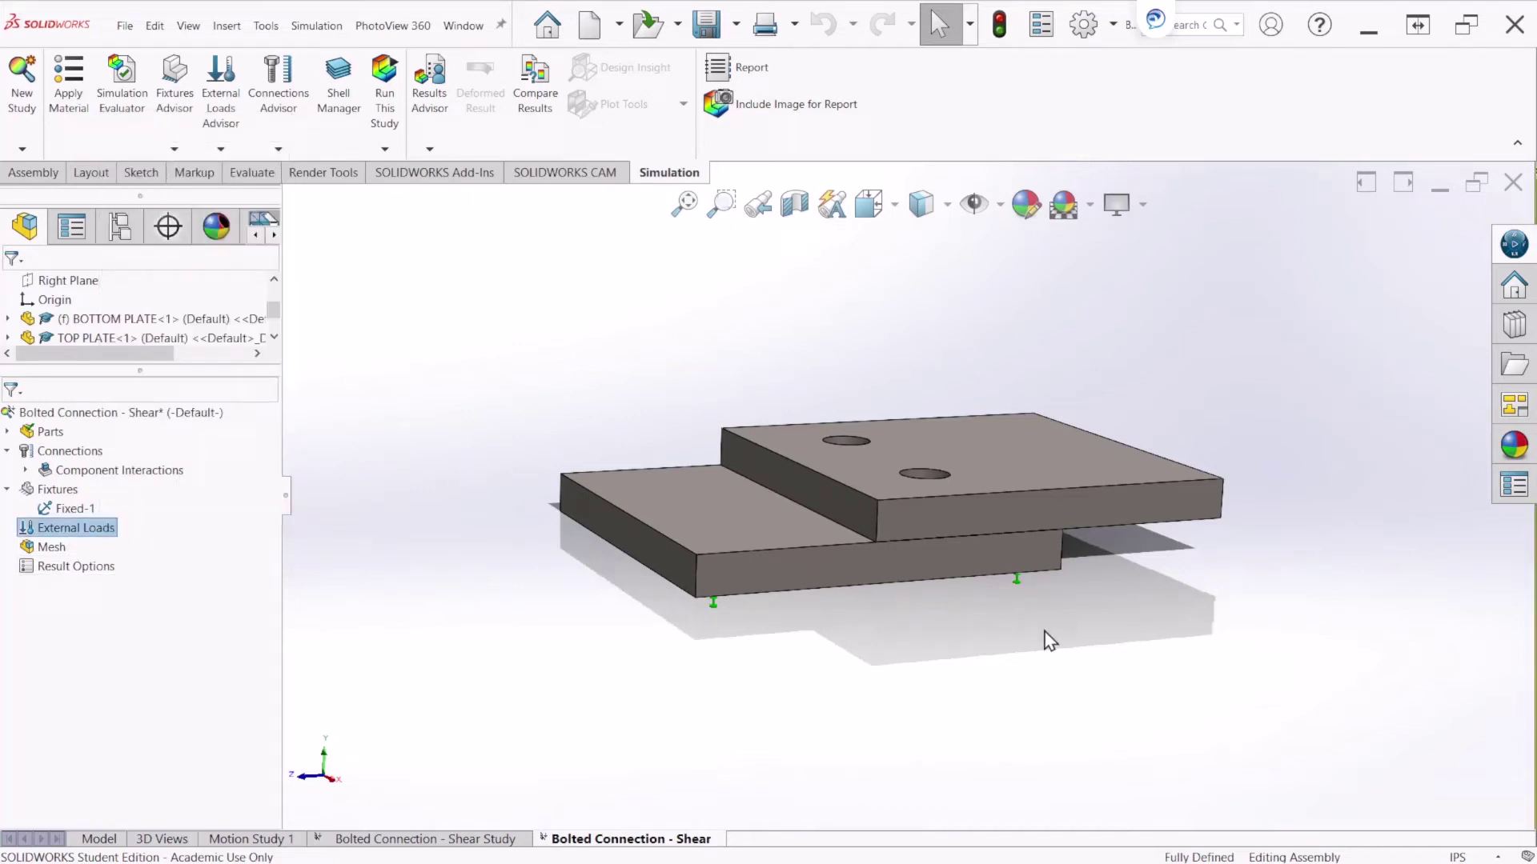
middle_drag(1111, 643, 988, 662)
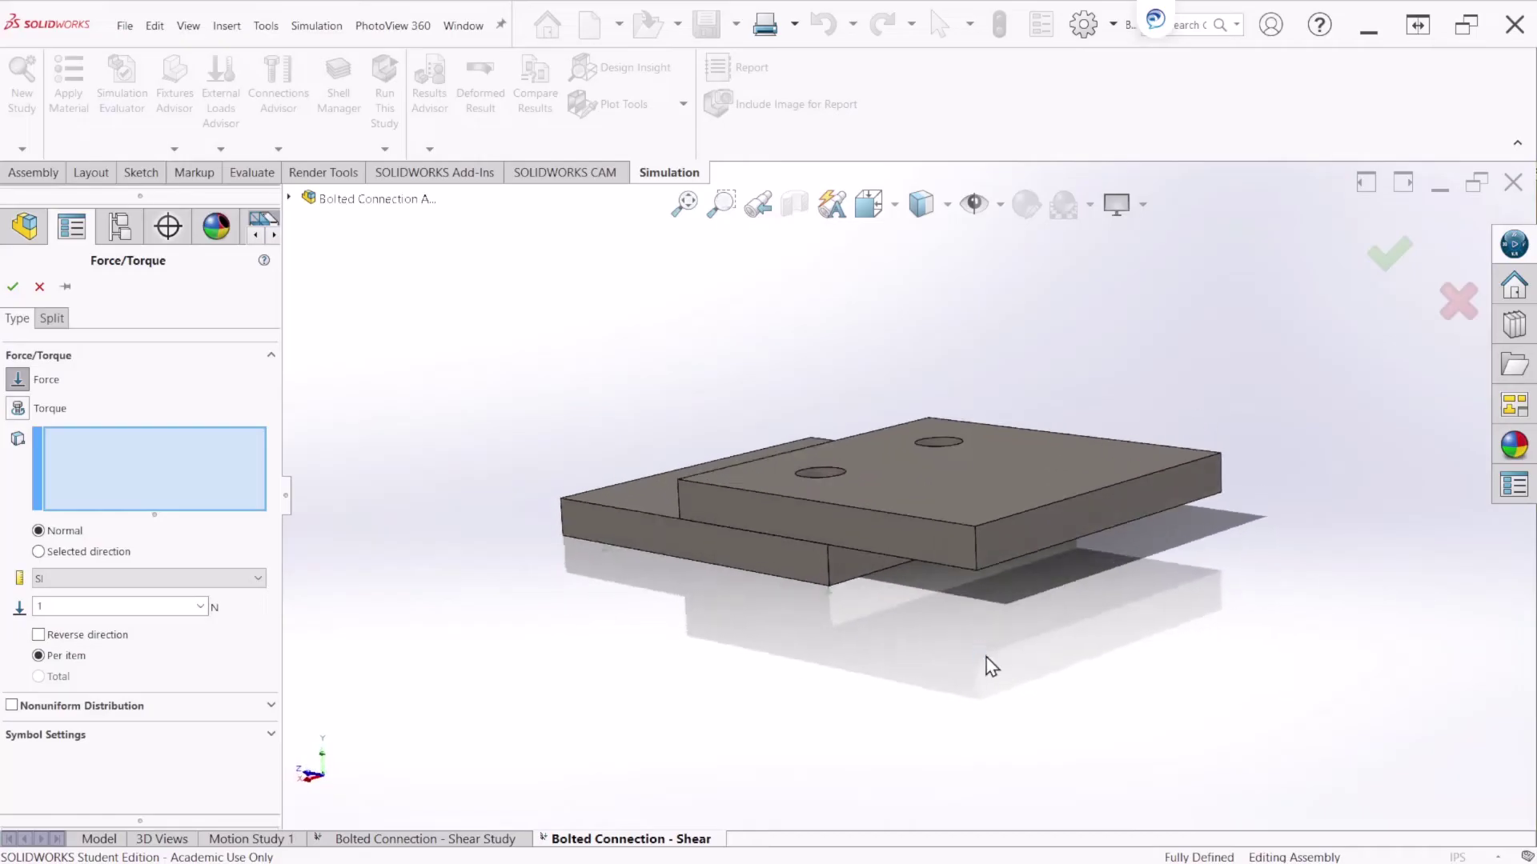
click(1042, 525)
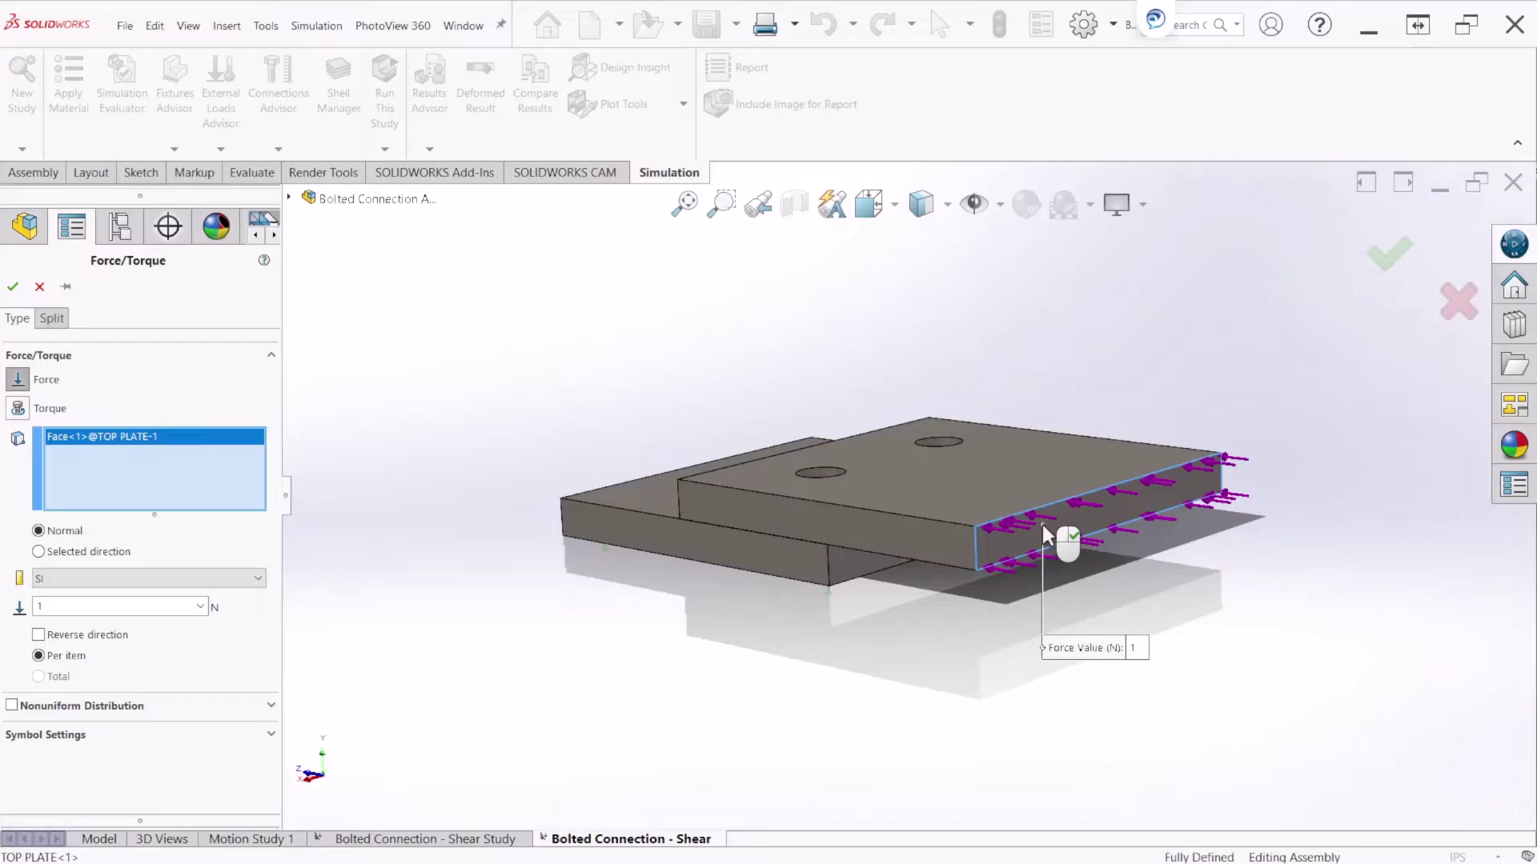
click(84, 578)
click(92, 609)
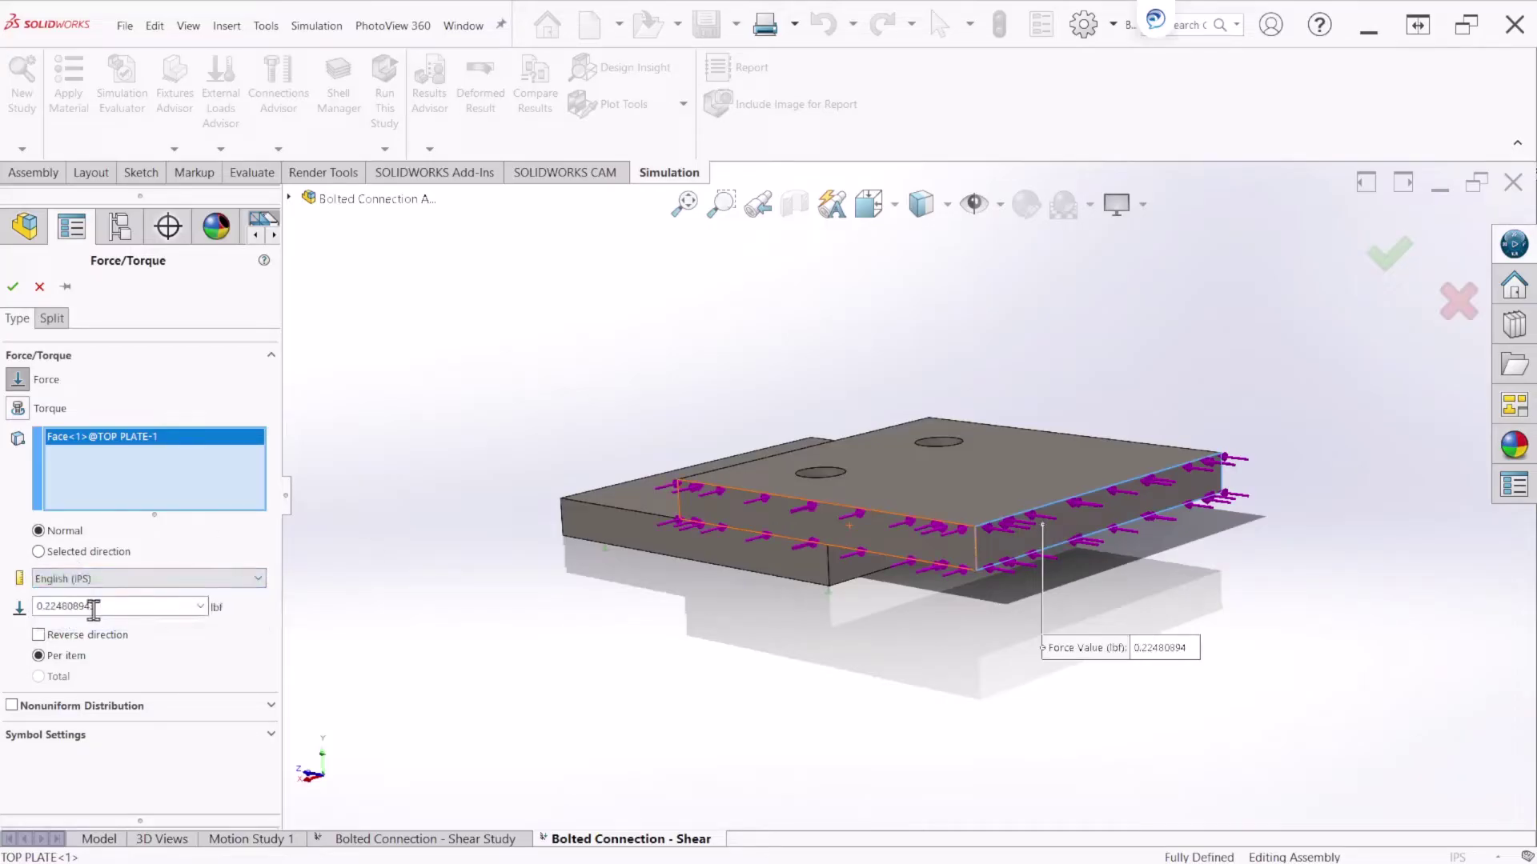
double_click(132, 608)
text(5000)
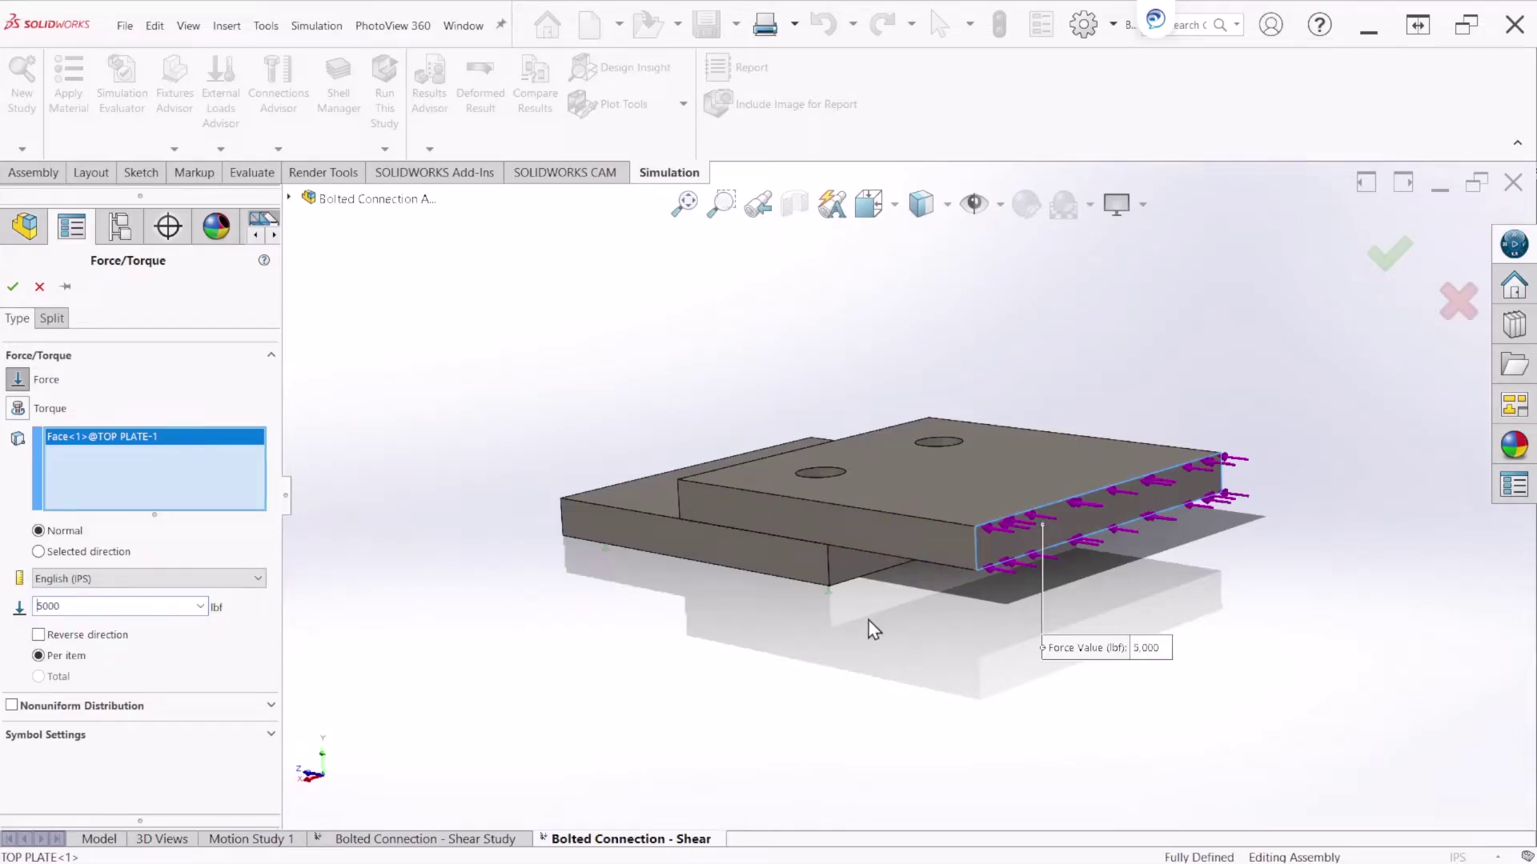
click(95, 637)
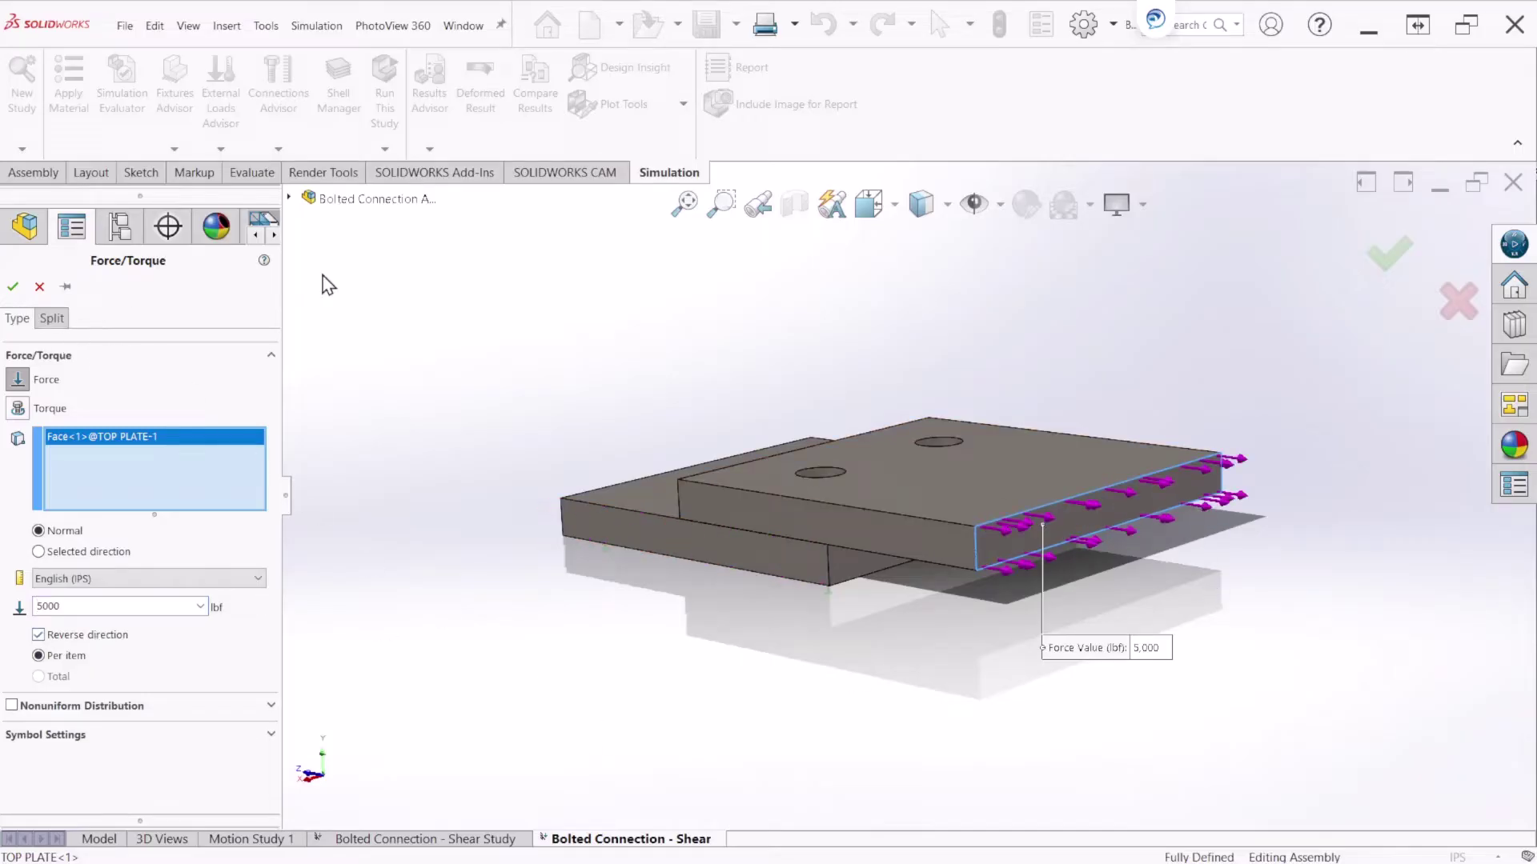
click(1397, 268)
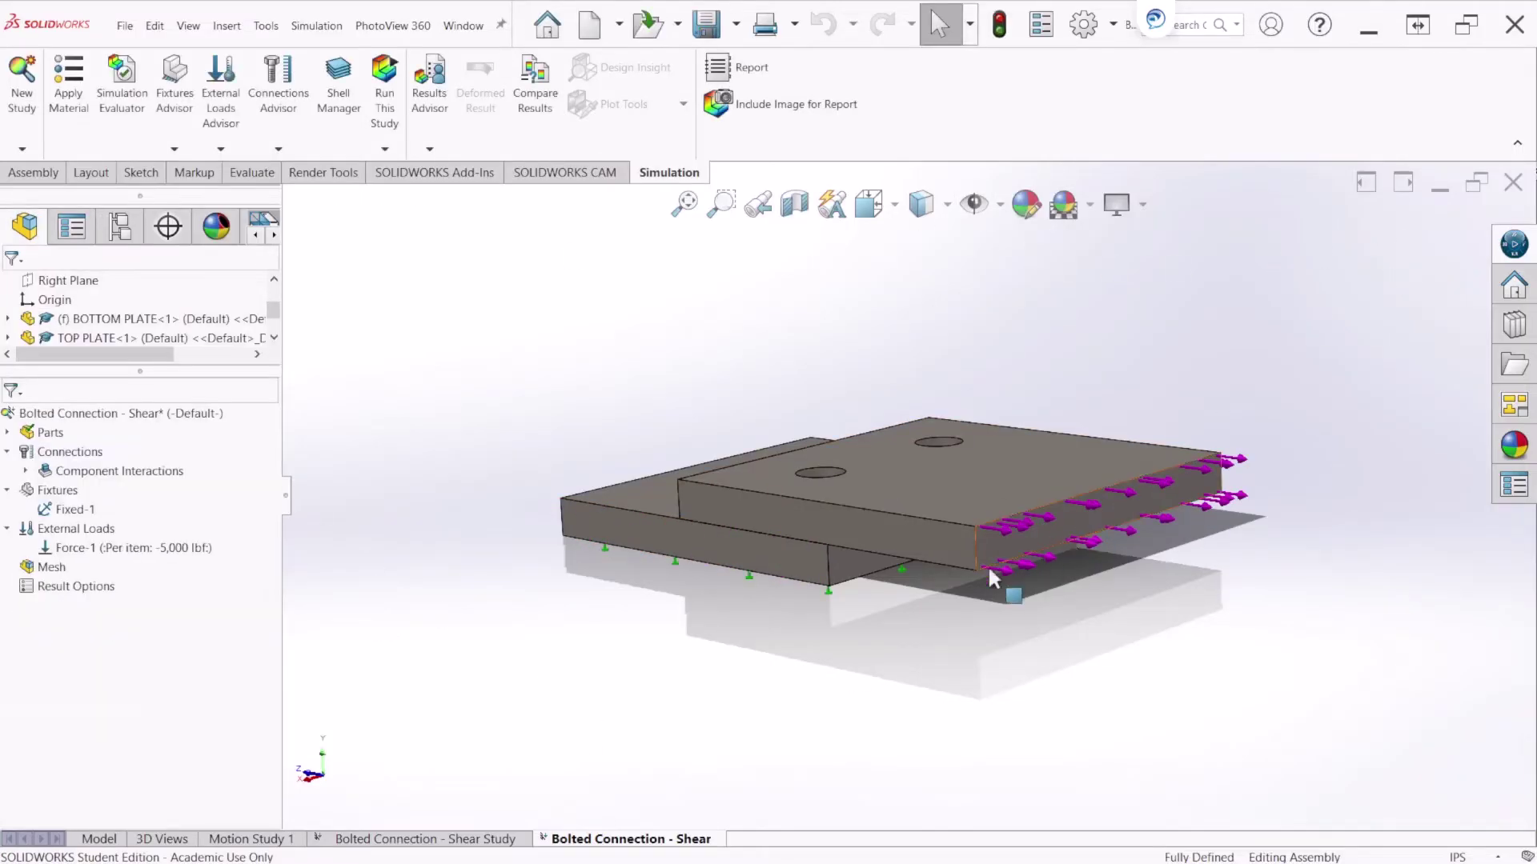
middle_drag(992, 583, 971, 617)
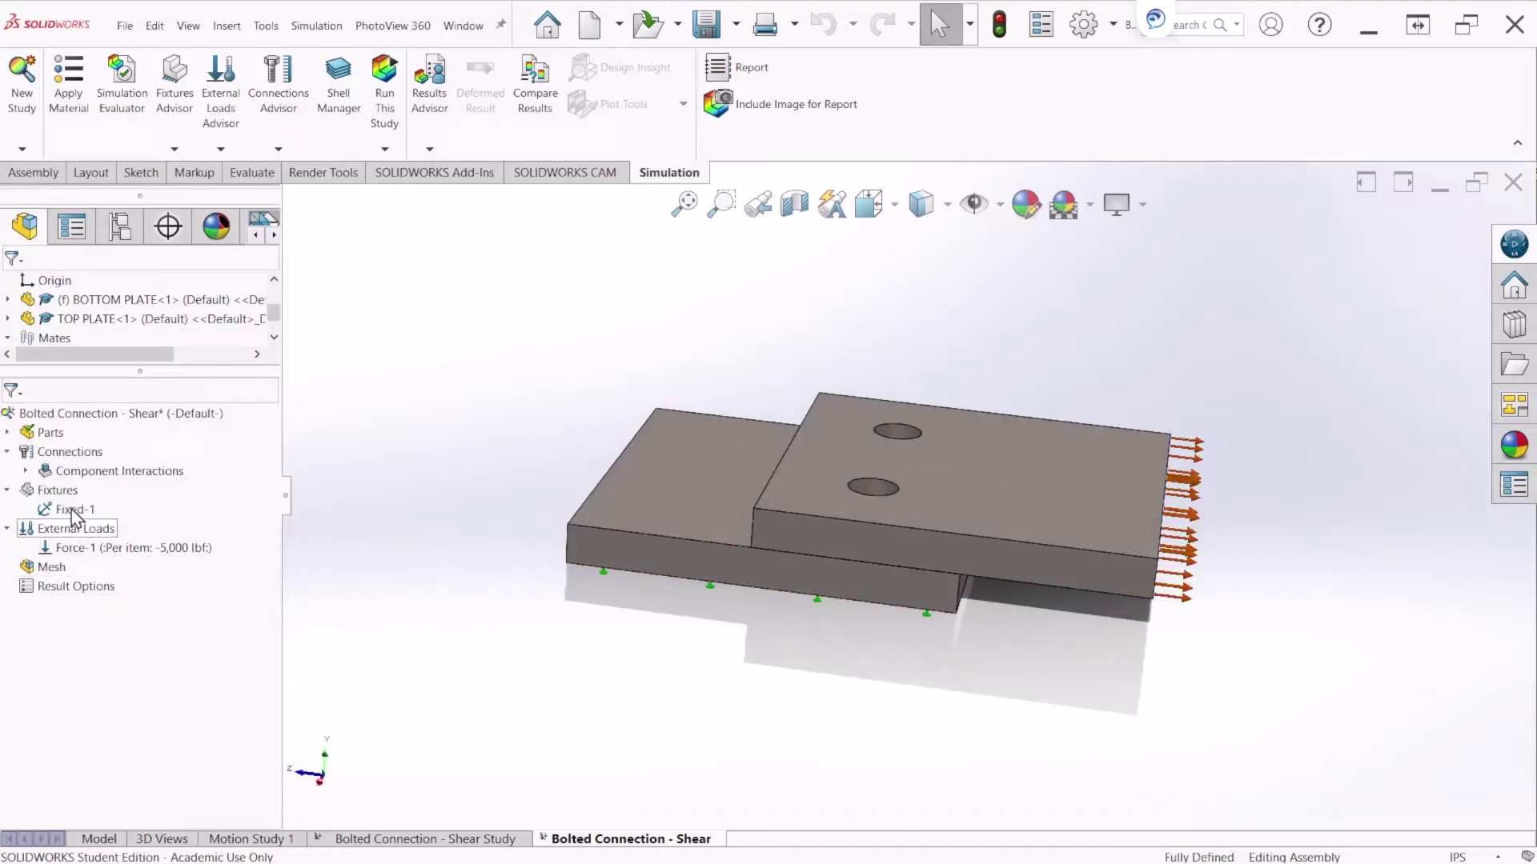
Start a Bolt connector from Connections and orbit to see the top plate's holes
right_click(68, 455)
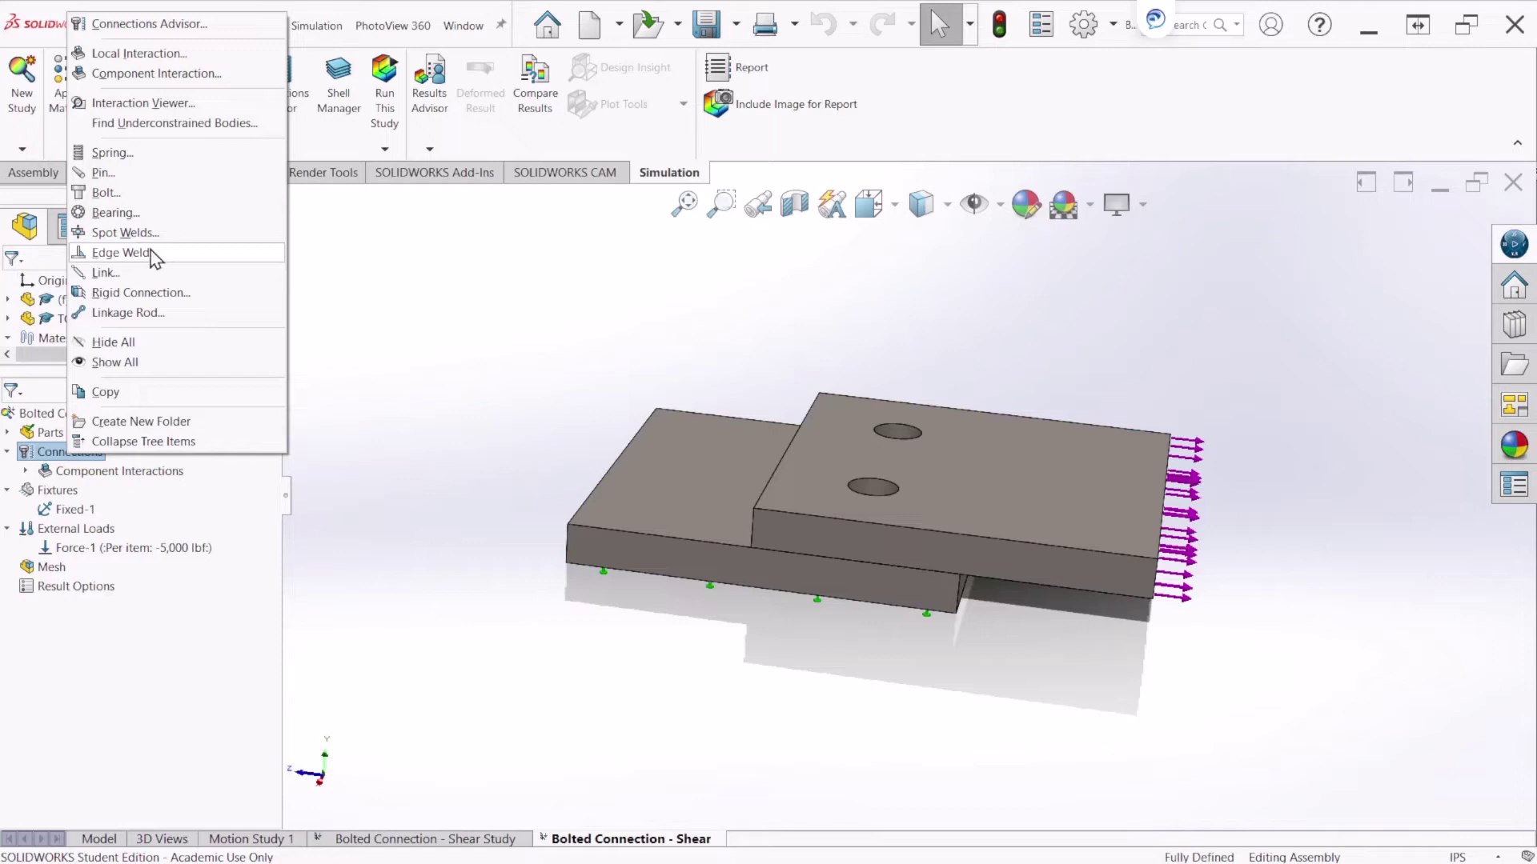
click(155, 202)
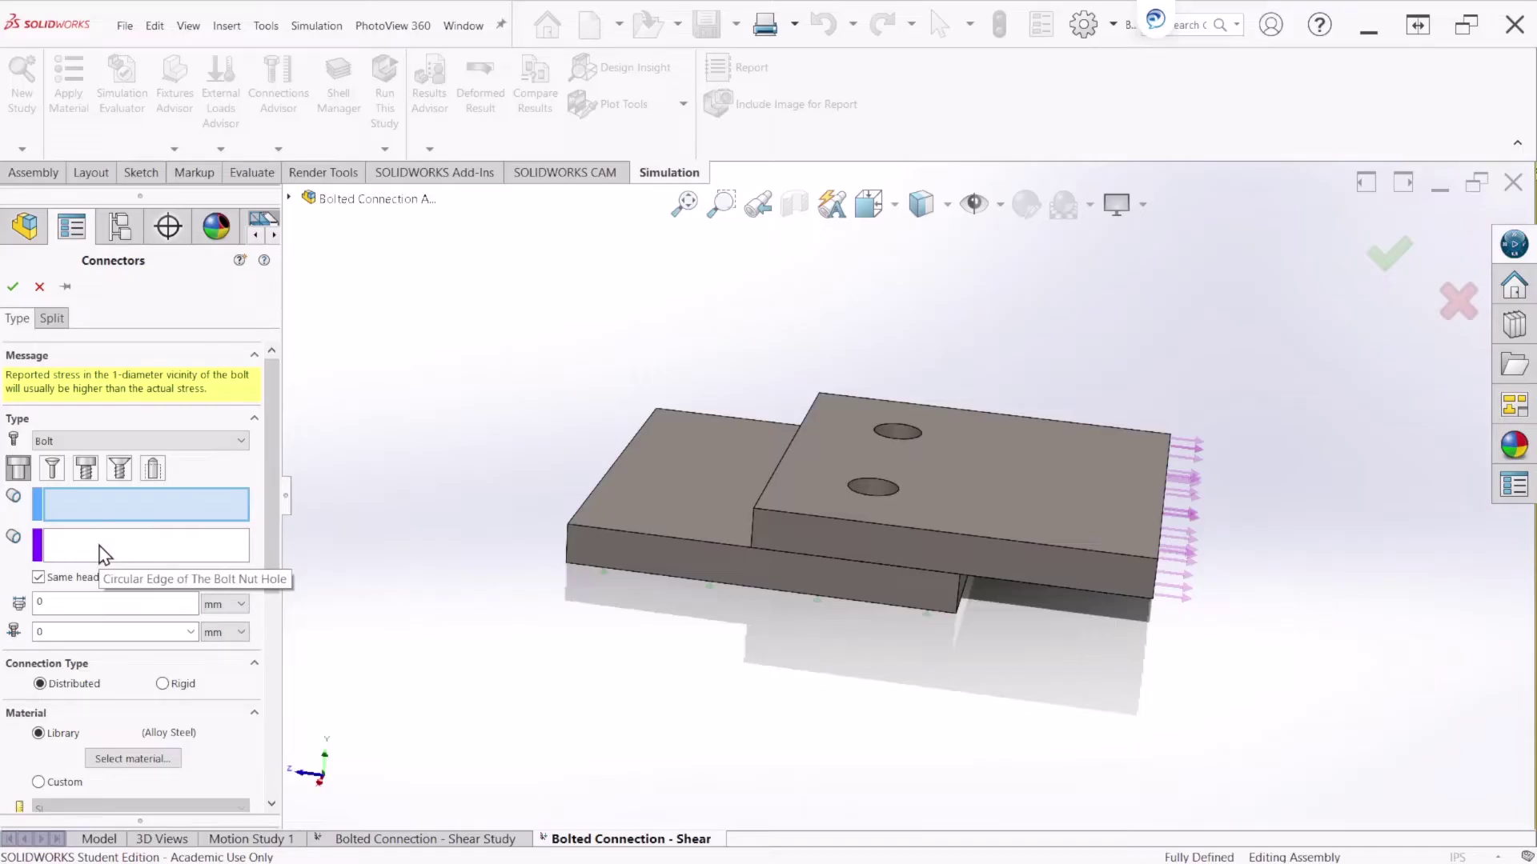
middle_drag(874, 570, 950, 620)
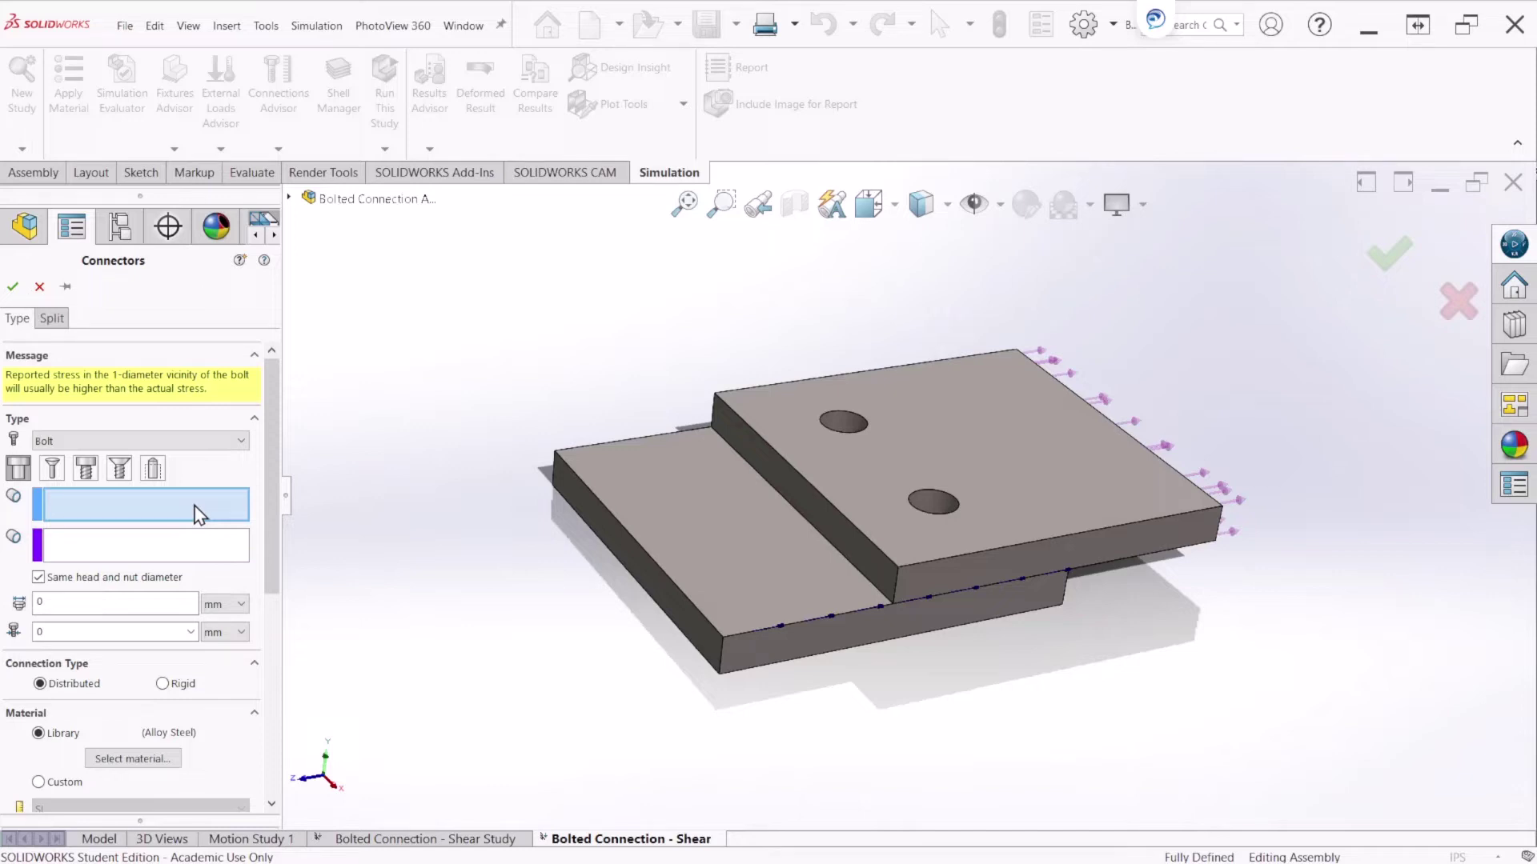
Use the top plate's first hole edge as bolt head; show 0.46875 in head, 0.3125 in shank diameters
click(855, 419)
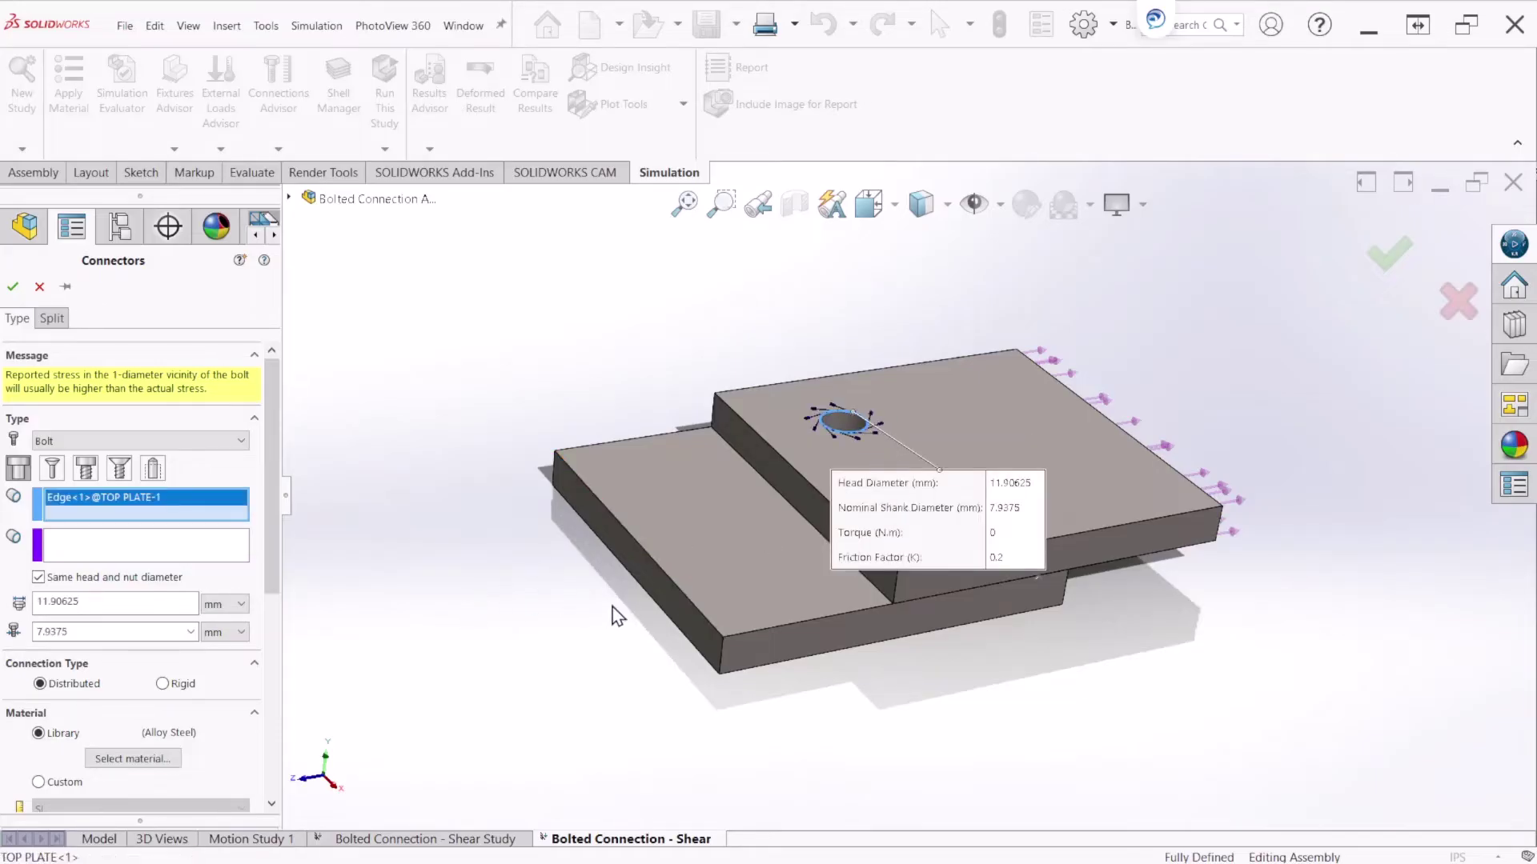
drag(880, 528, 613, 326)
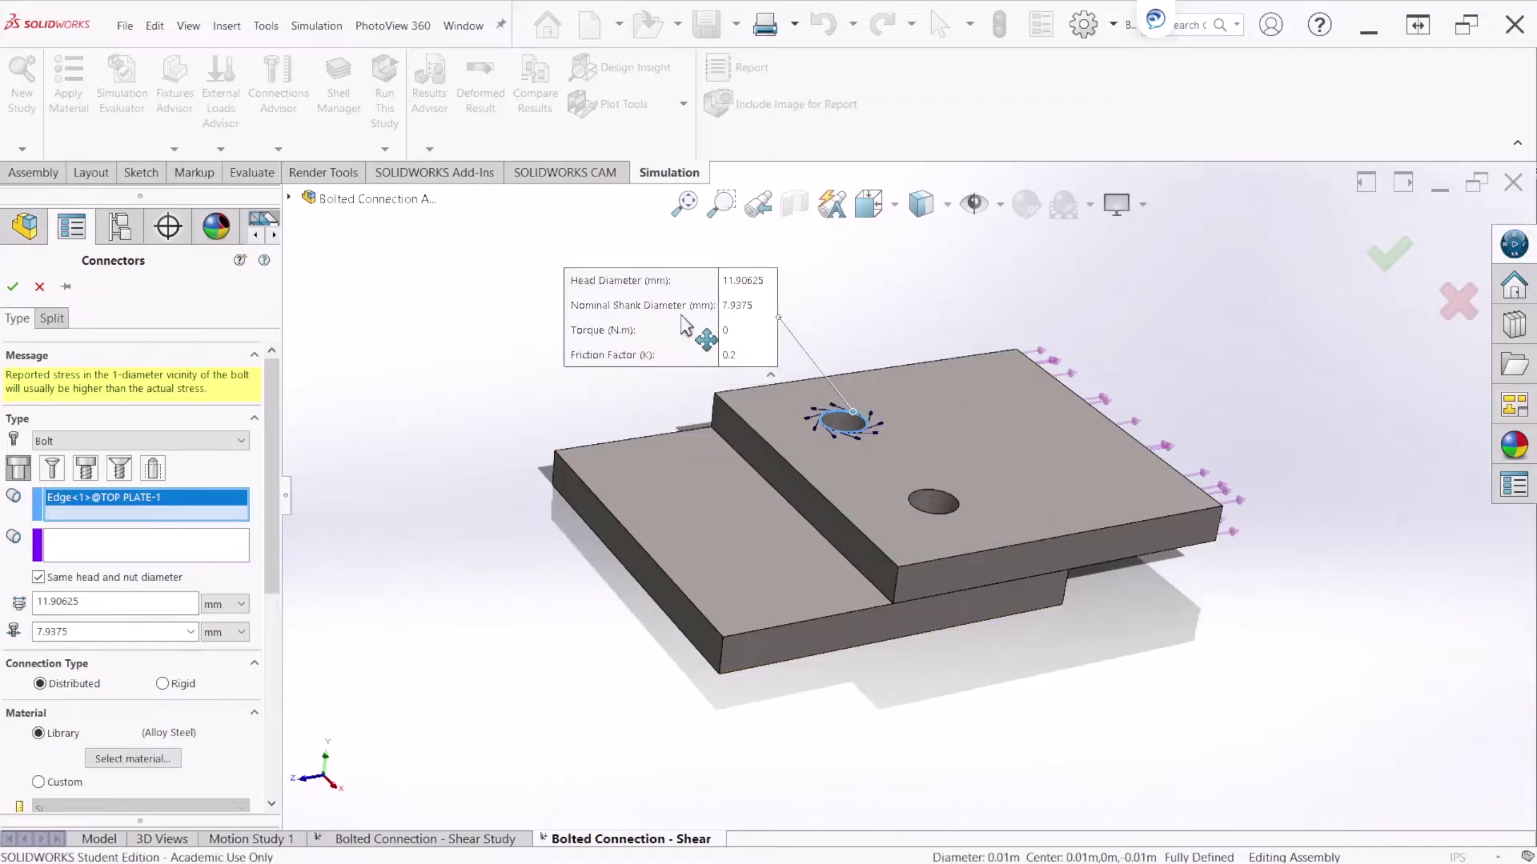
click(222, 633)
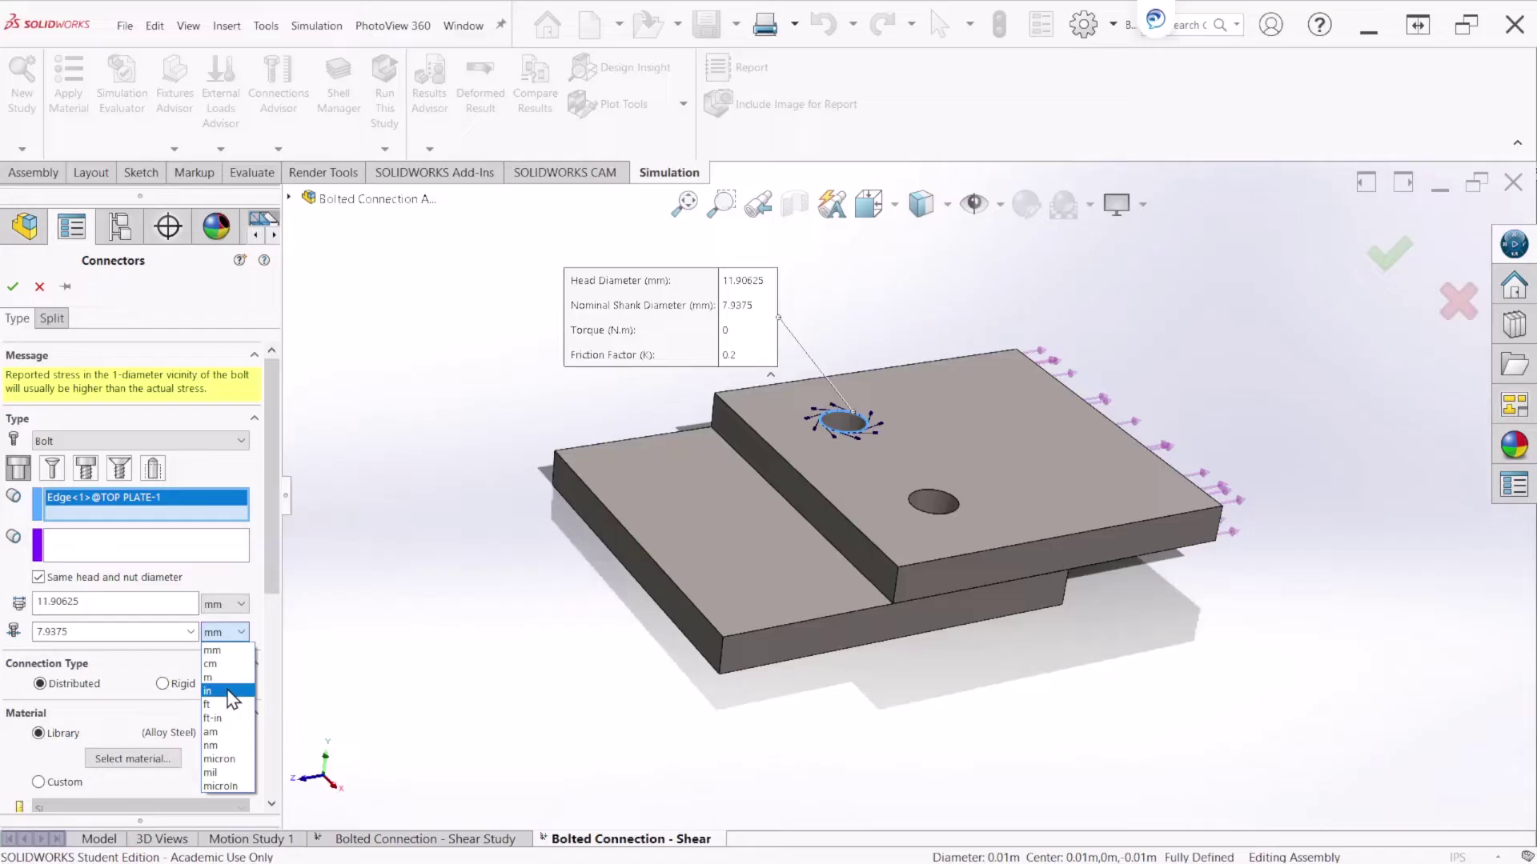
click(227, 691)
click(221, 602)
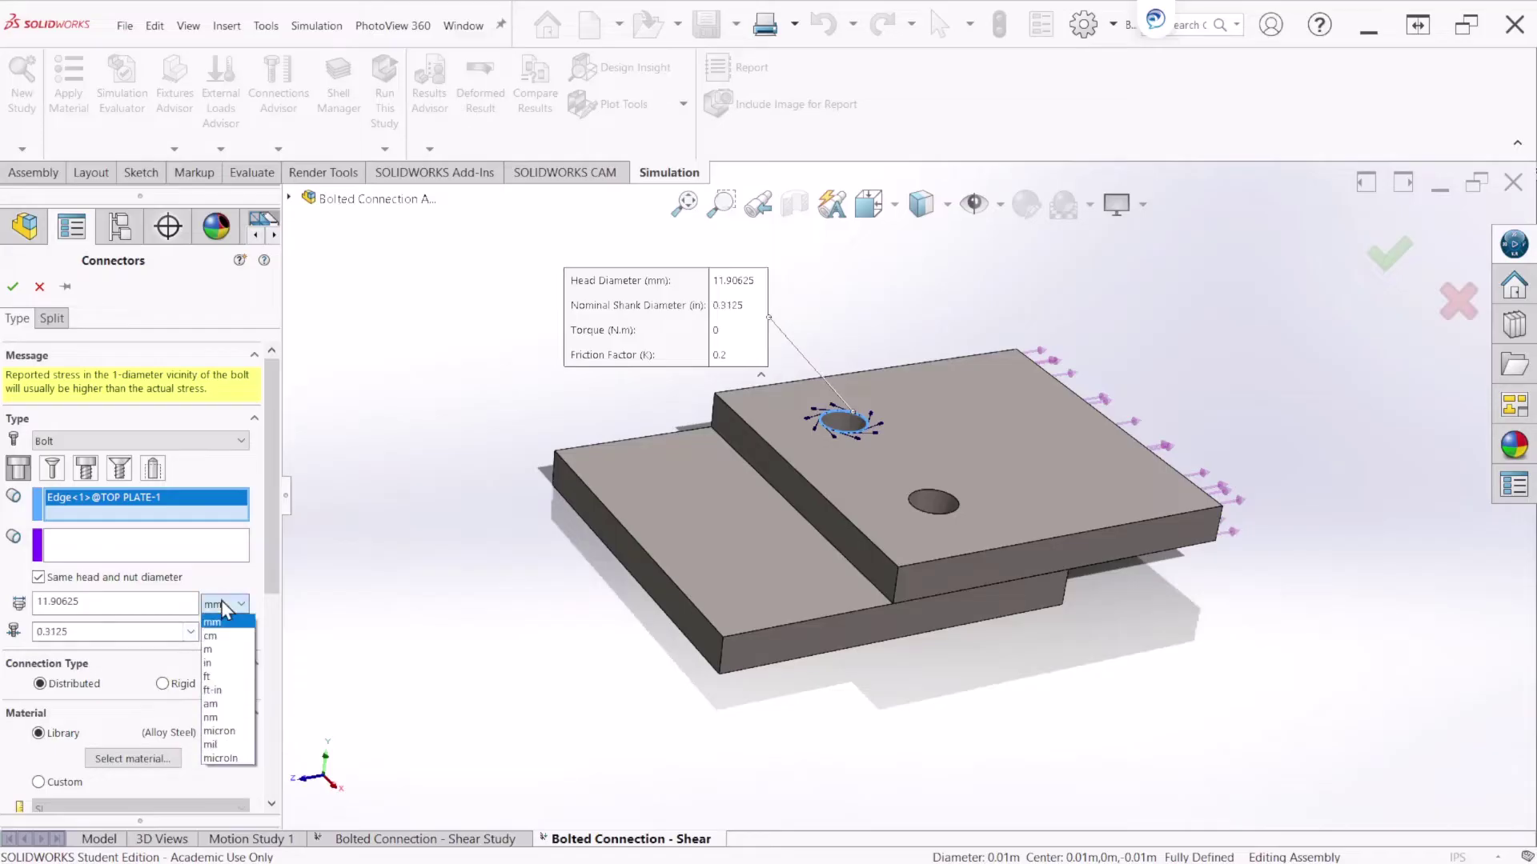
click(231, 663)
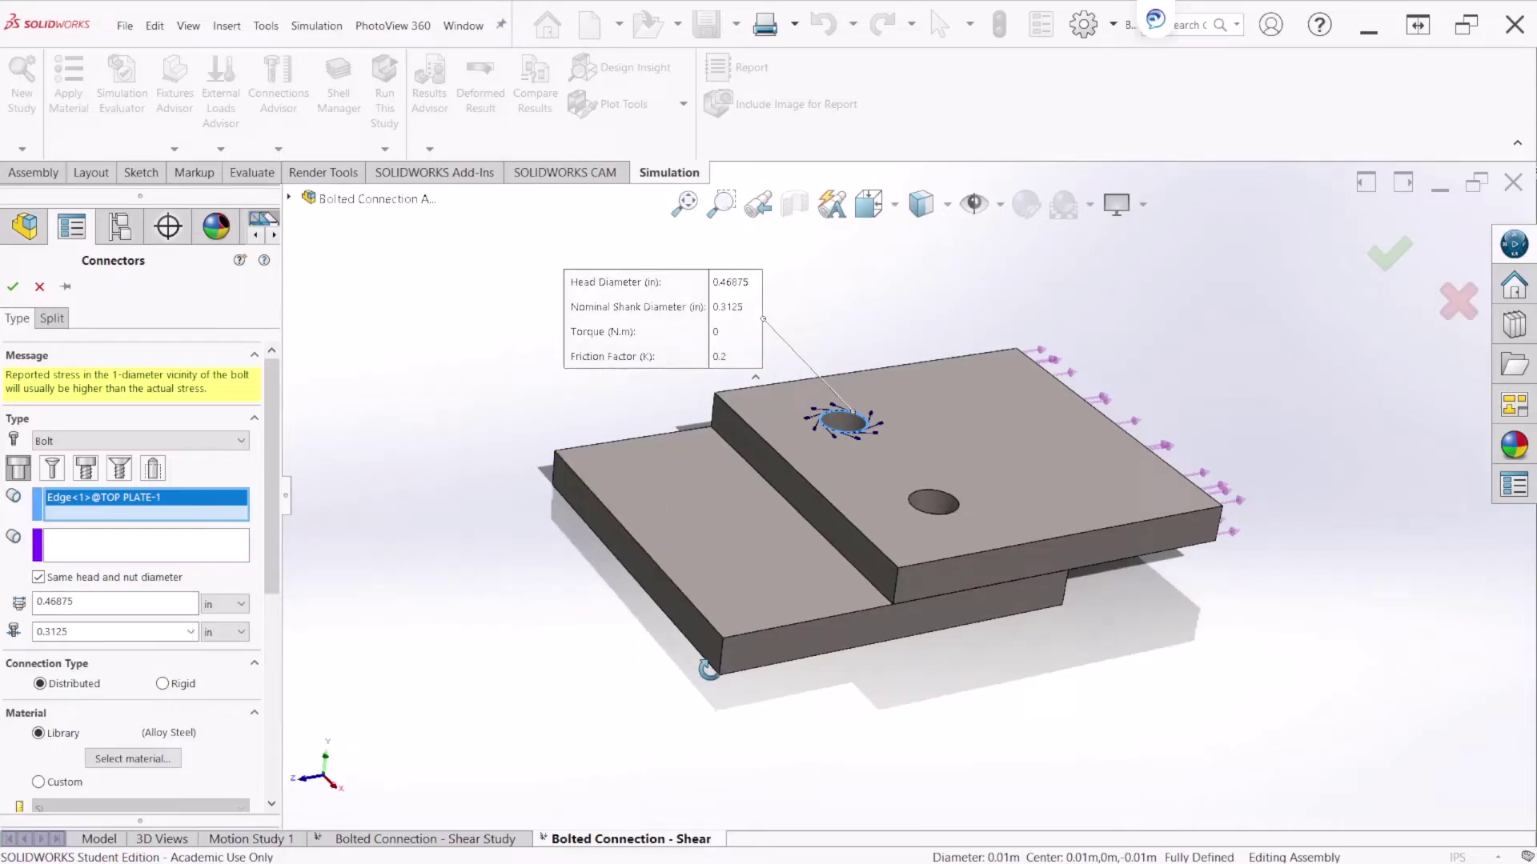
mouse_move(709, 668)
middle_down()
mouse_move(768, 549)
mouse_move(684, 660)
middle_up()
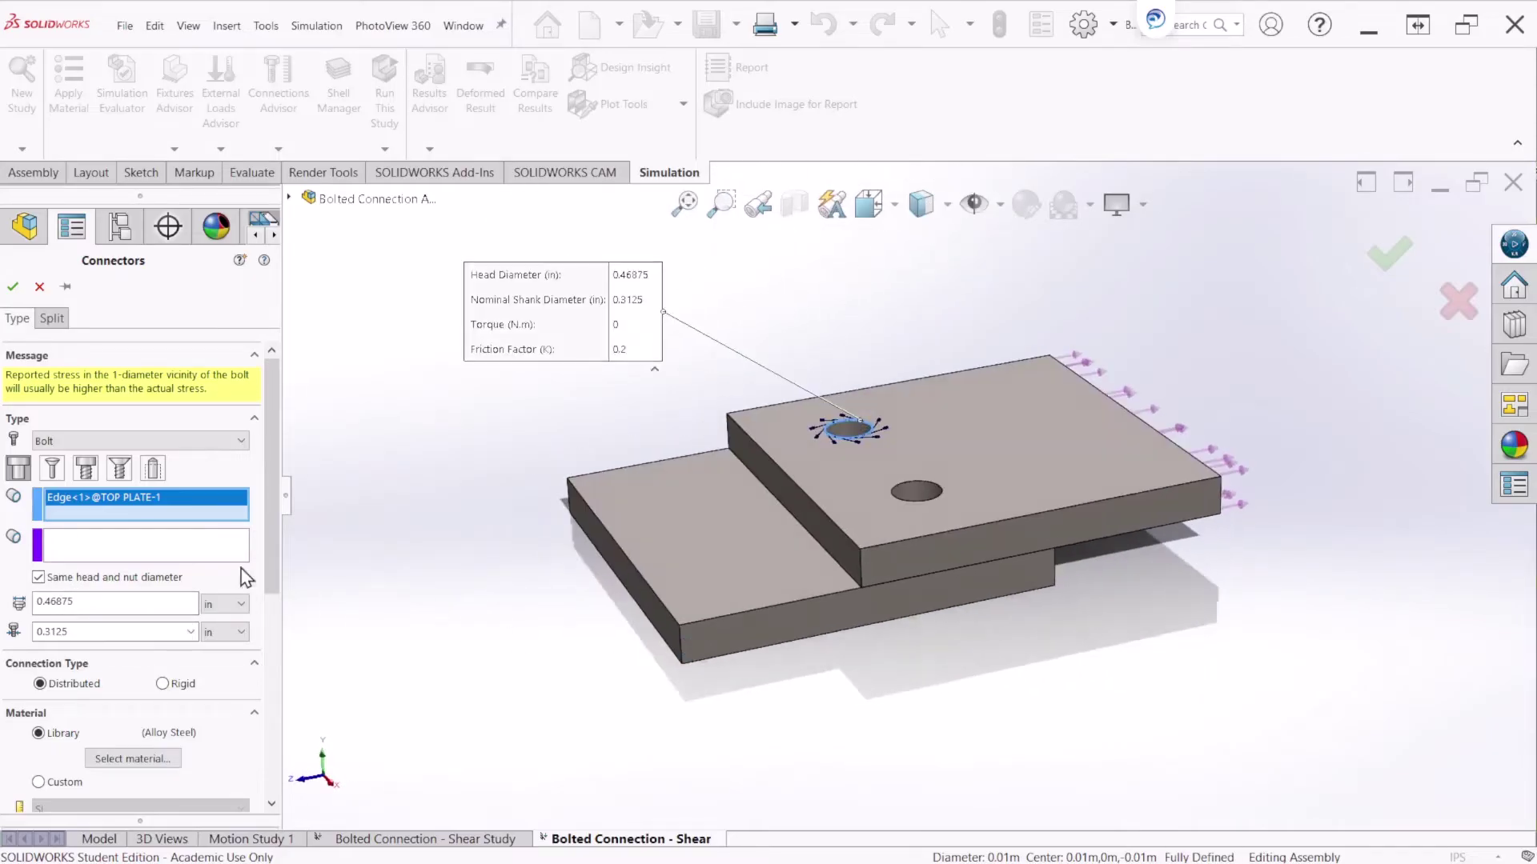
Select the bottom plate's hole edge beneath the first bolt as the nut-side edge
click(132, 547)
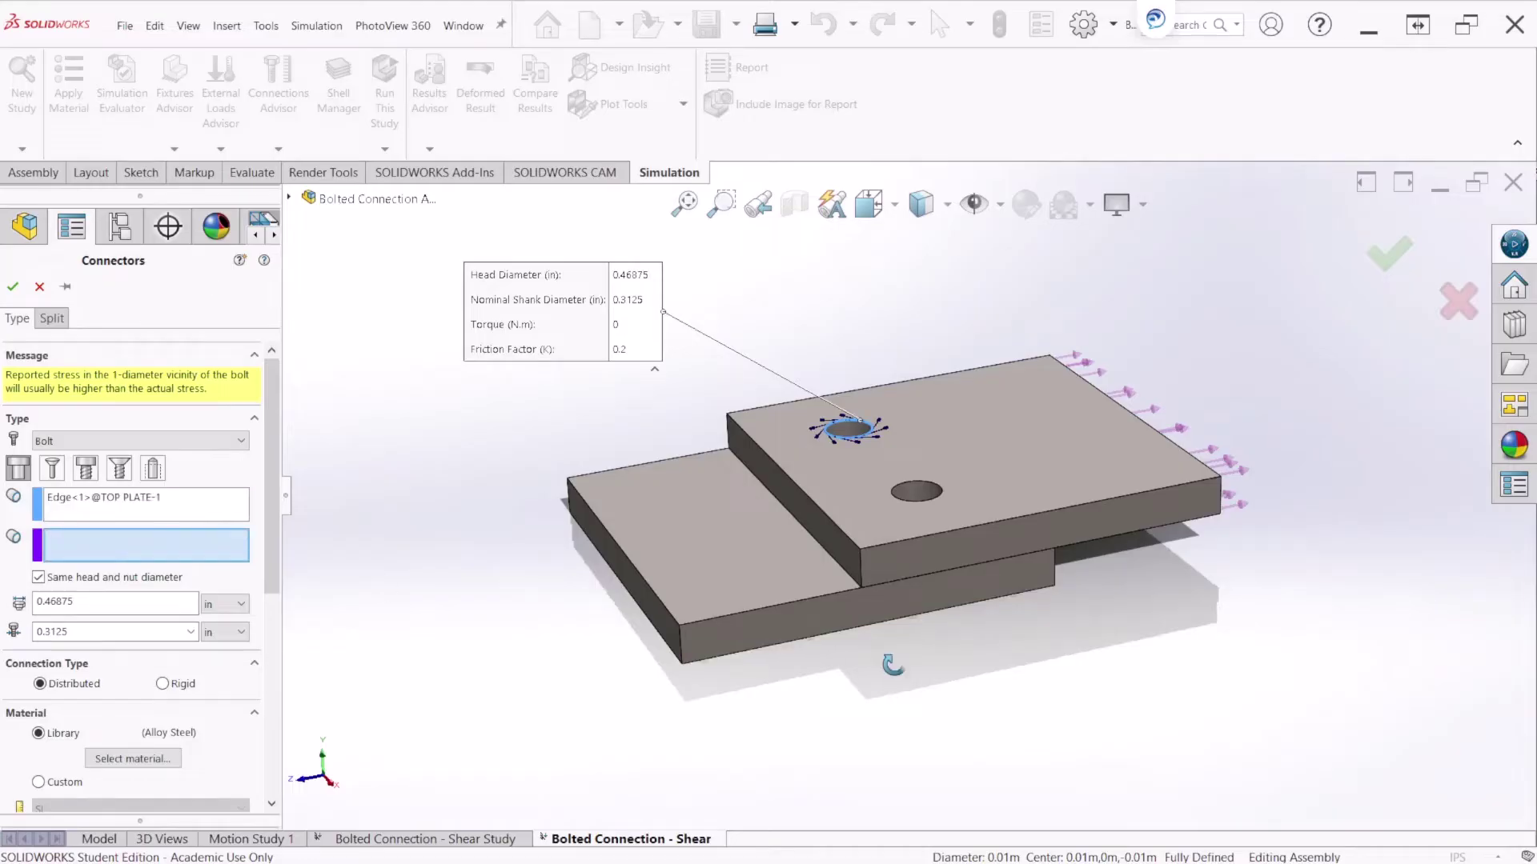
middle_drag(892, 665, 854, 588)
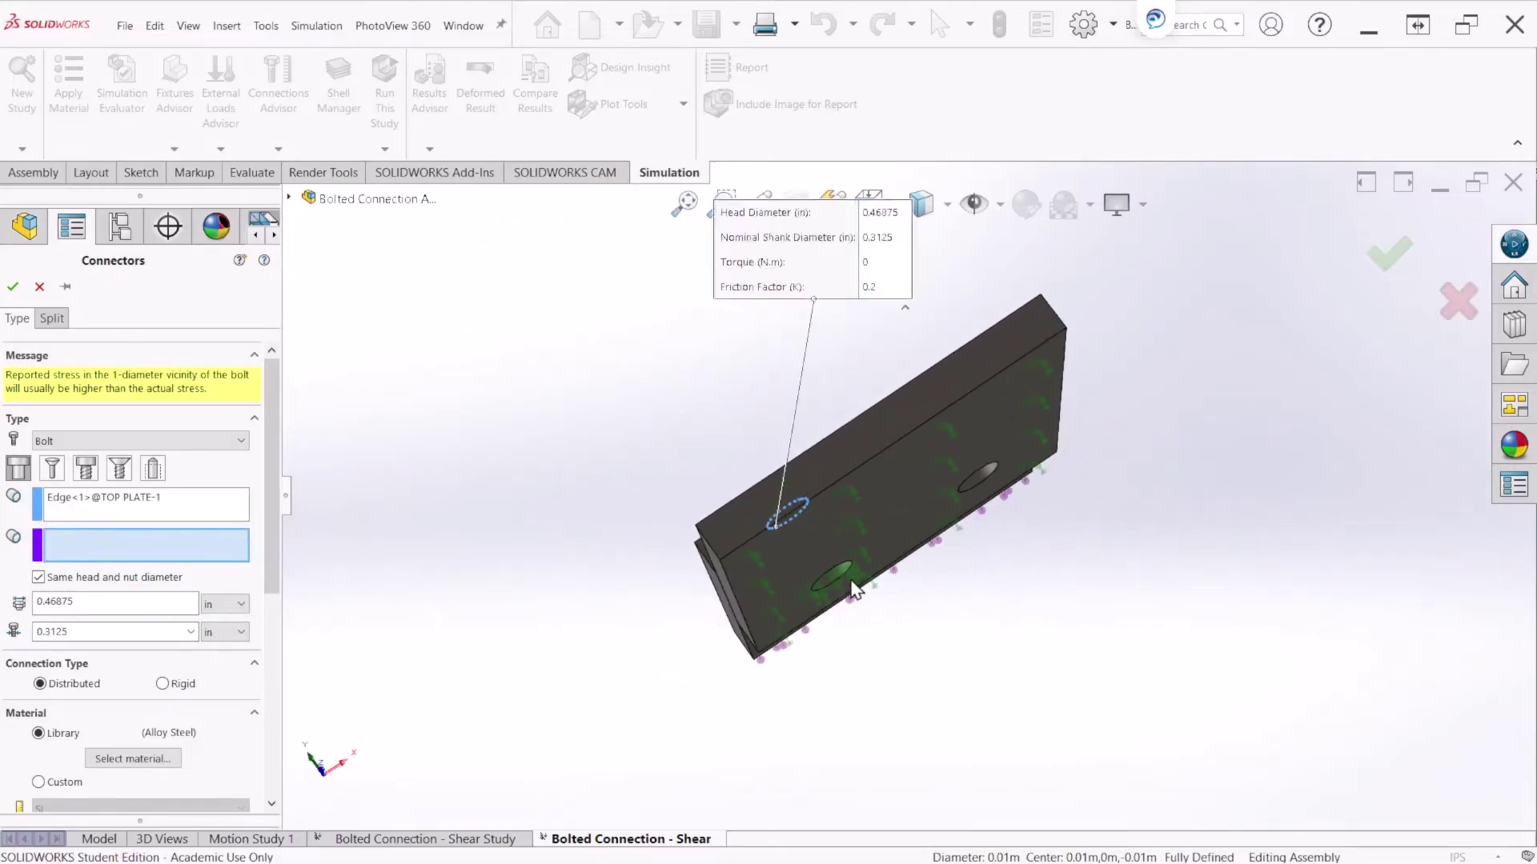
scroll(853, 589, down, 5)
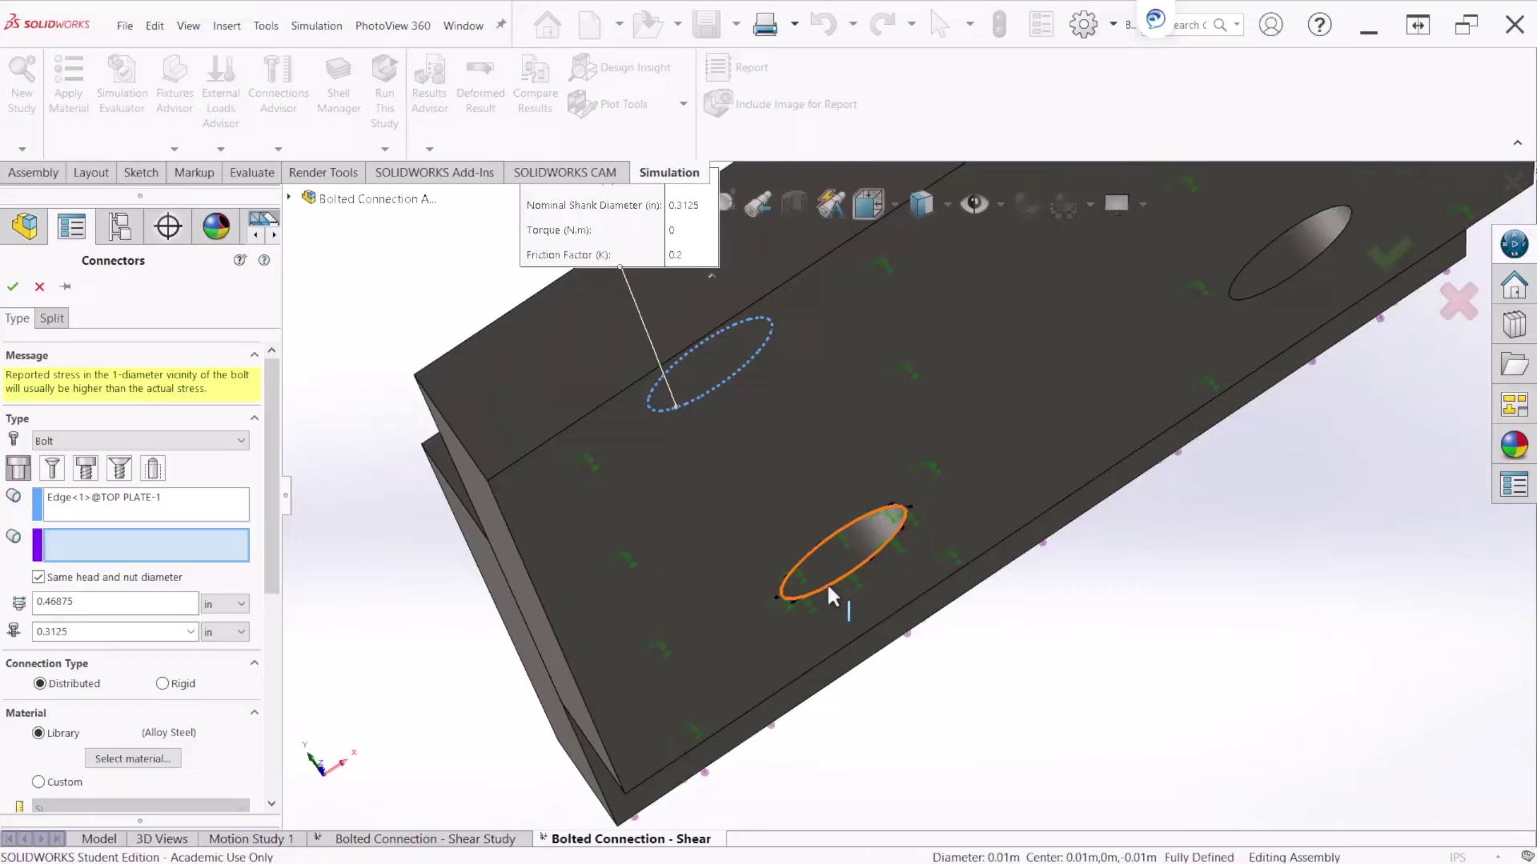
click(827, 585)
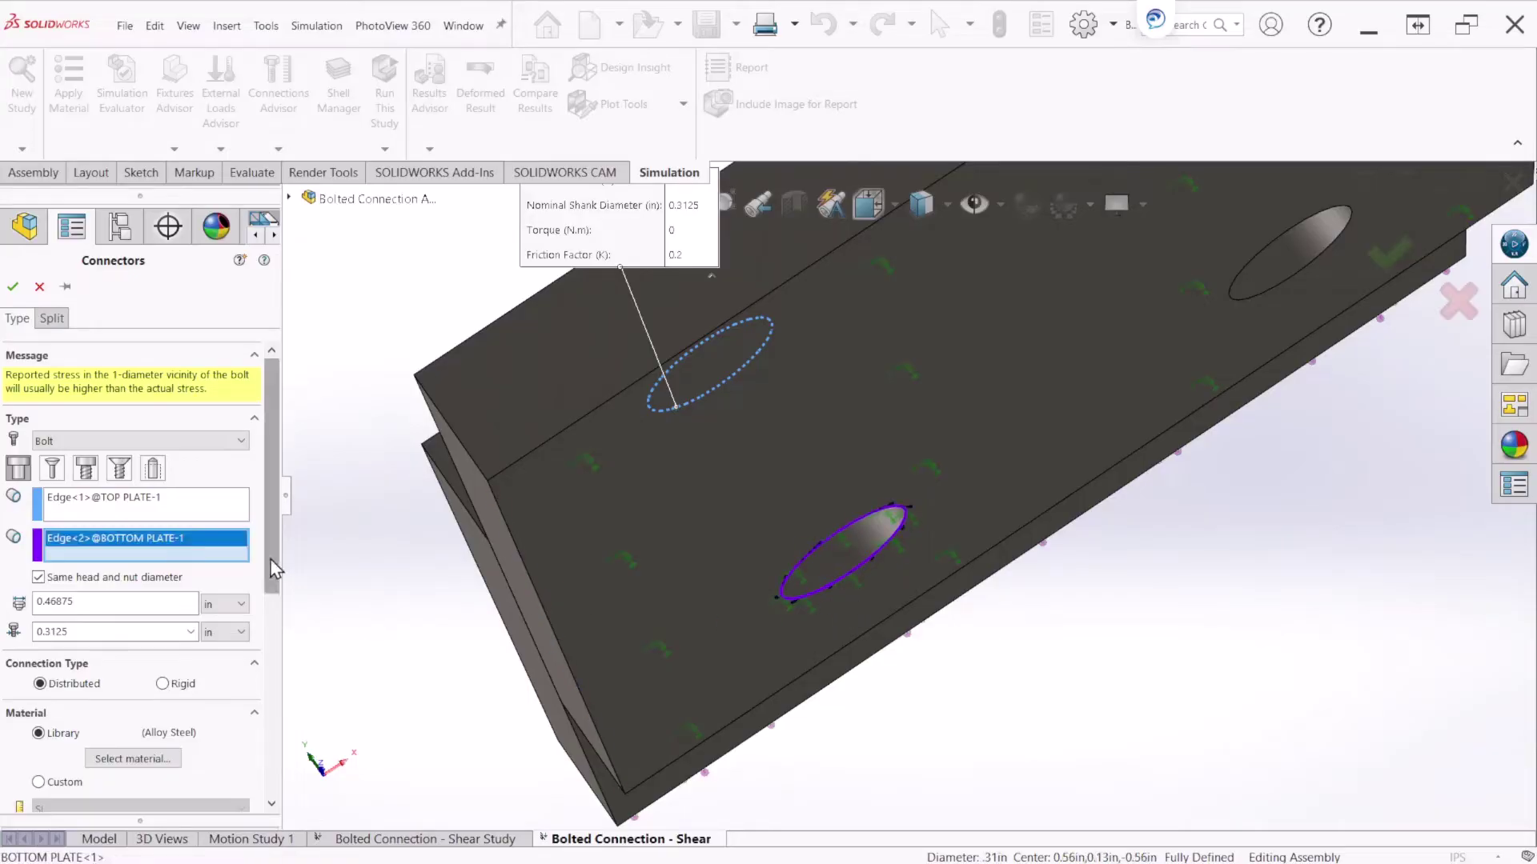
scroll(1115, 549, up, 5)
middle_drag(1116, 549, 346, 778)
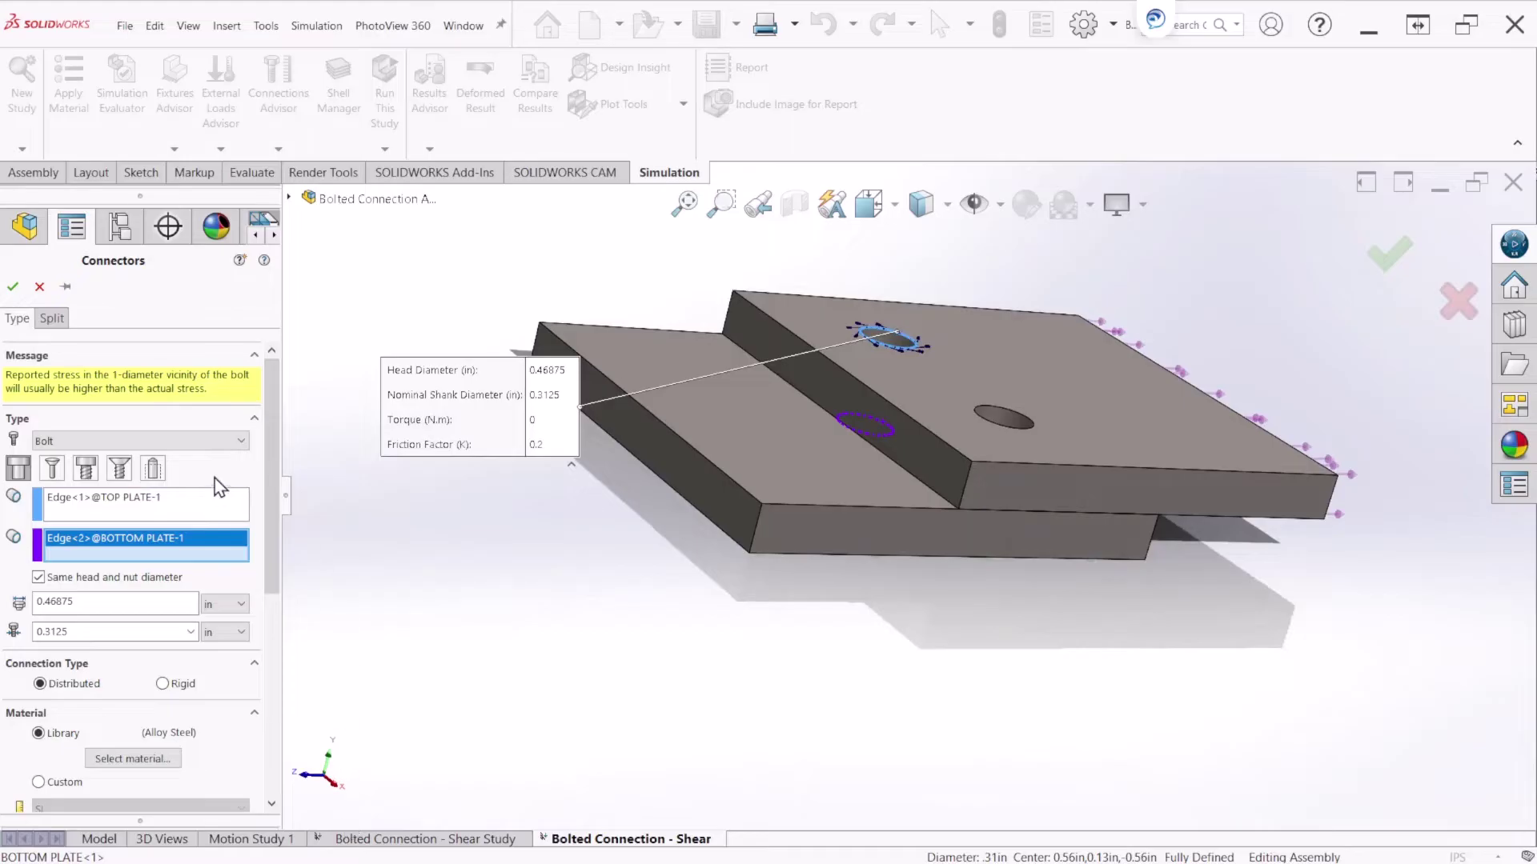
drag(267, 412, 279, 530)
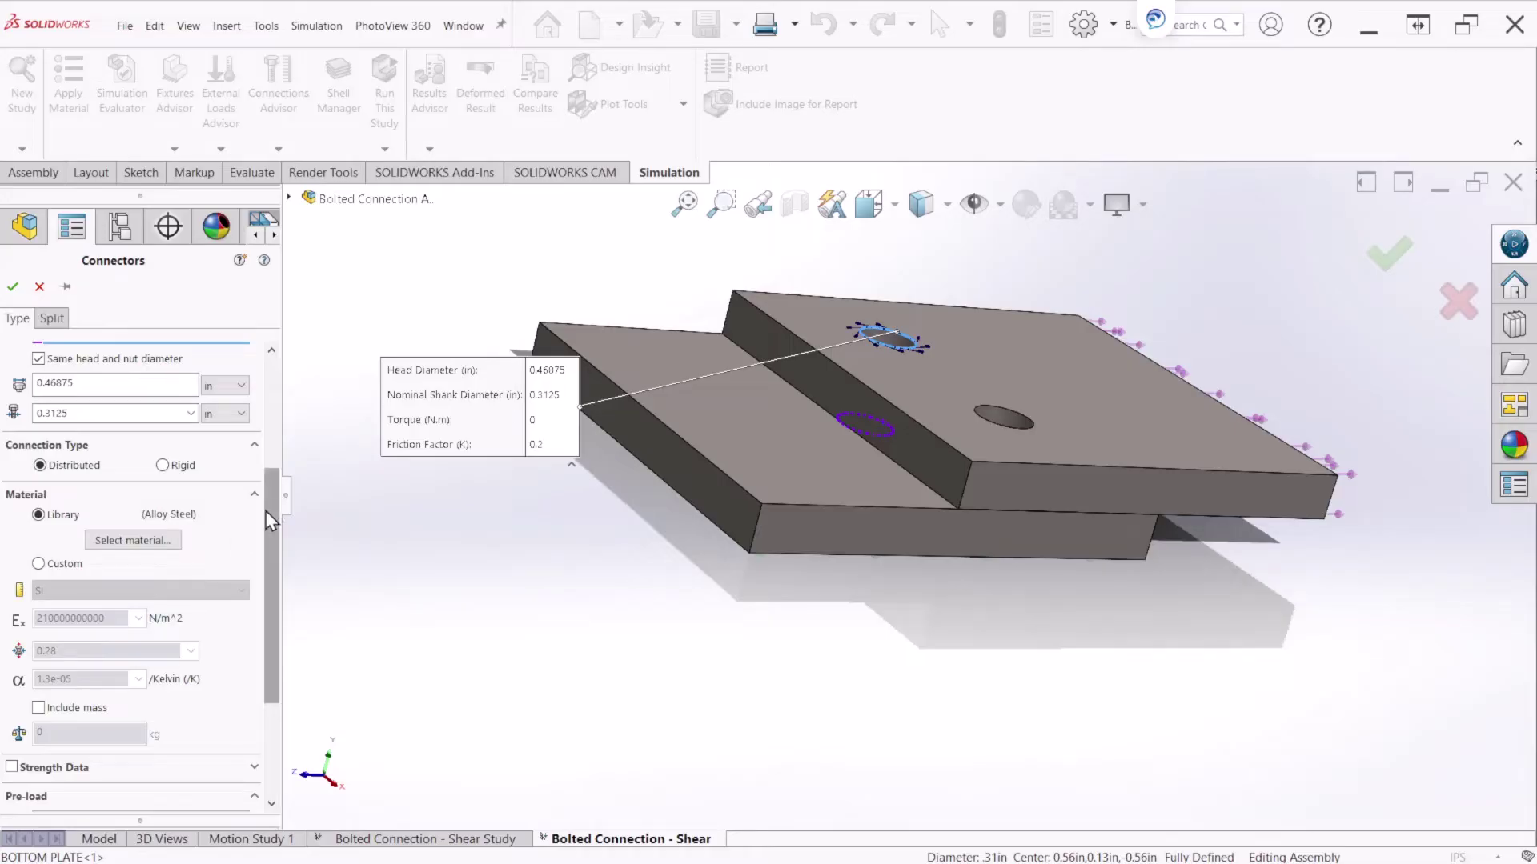
Expand Strength Data to show tensile stress area, 620422000 N/m^2 strength and safety factor 2
drag(266, 511, 281, 564)
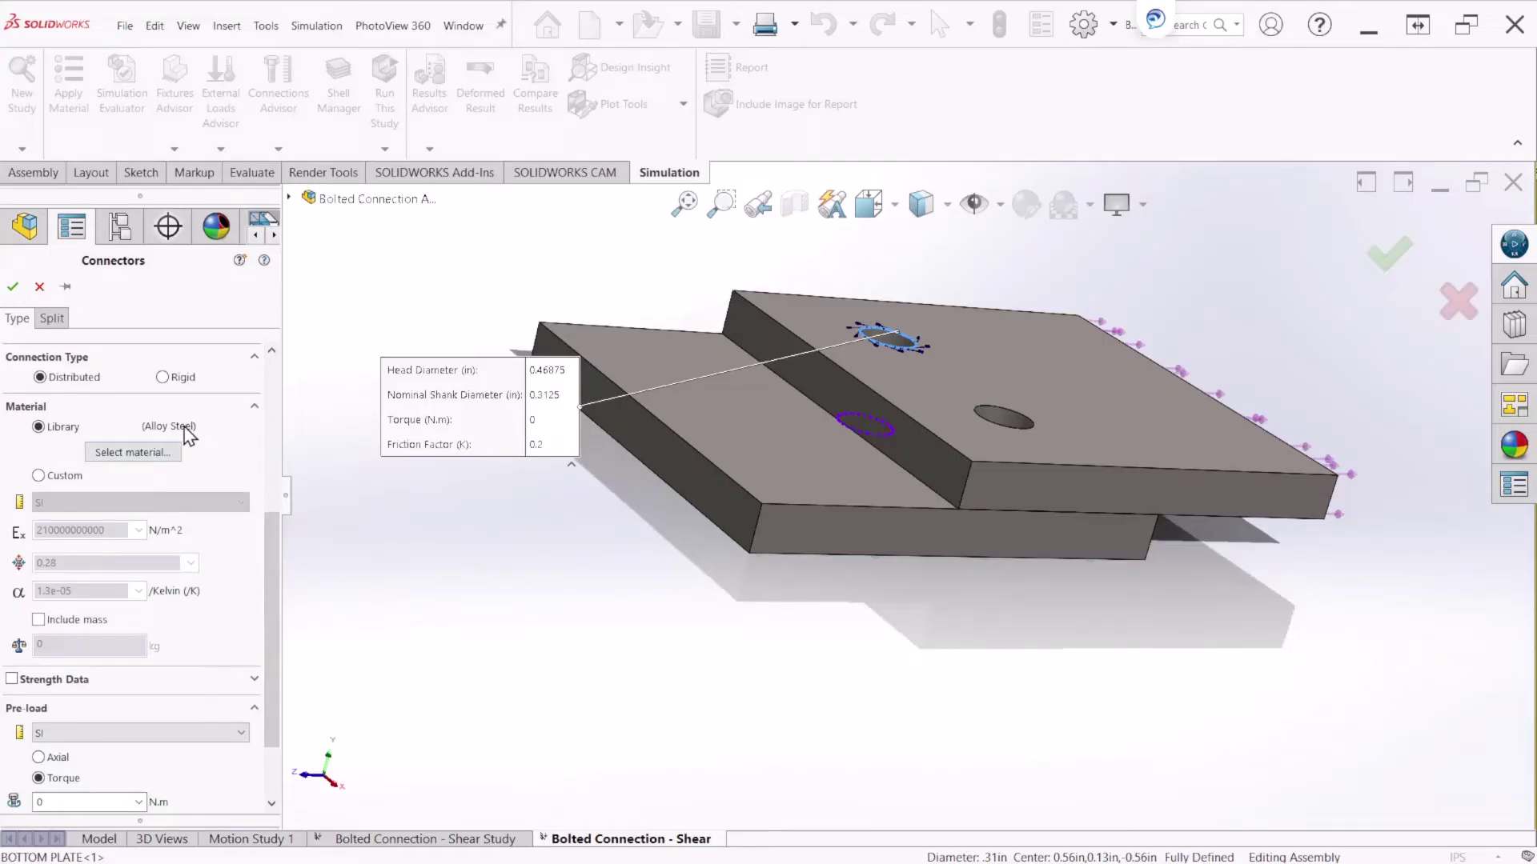
drag(267, 566, 265, 617)
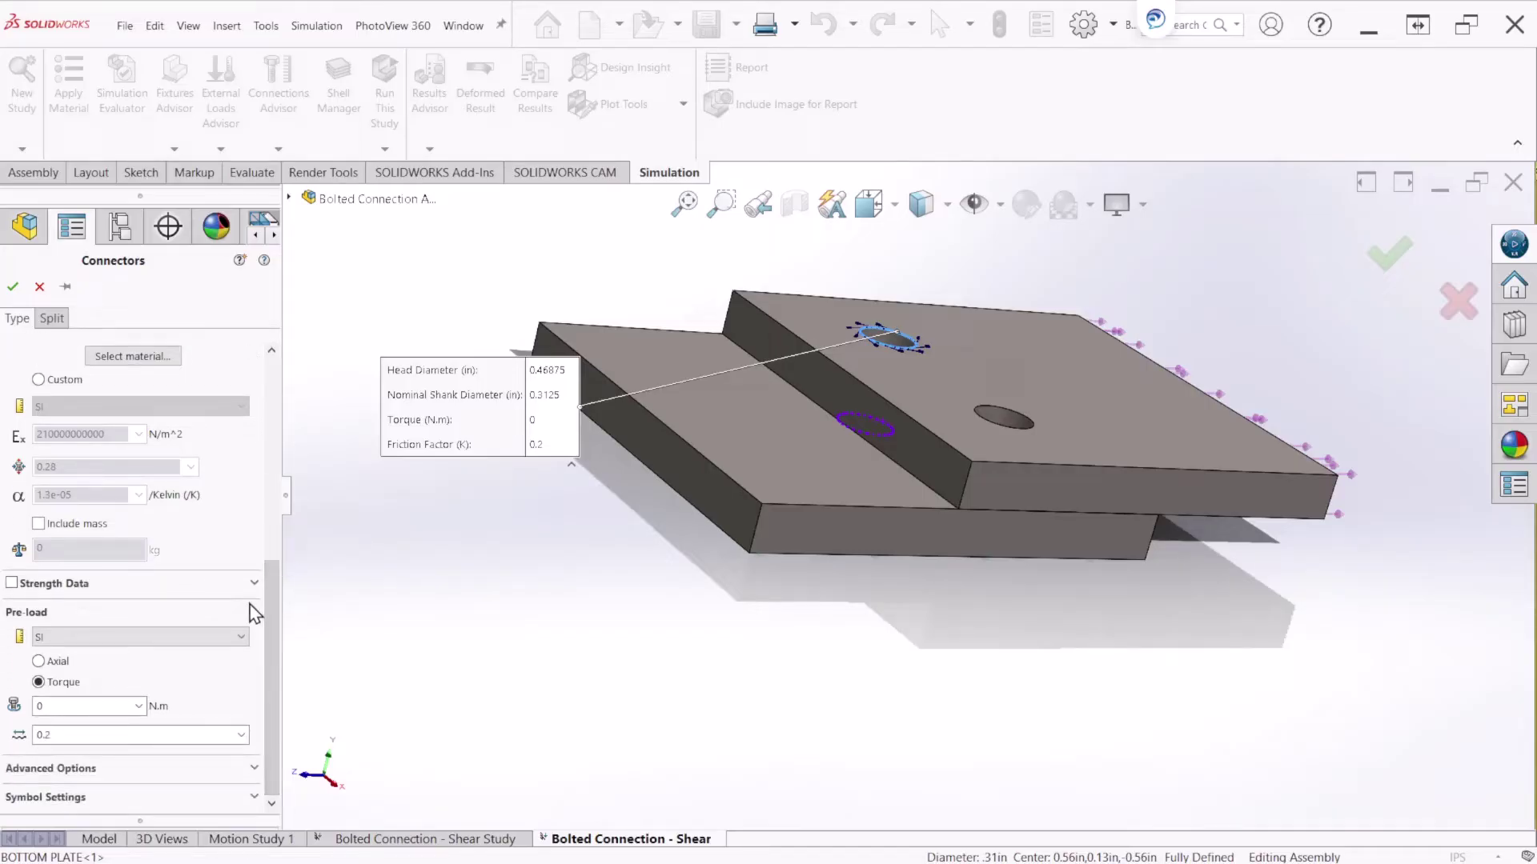
click(254, 584)
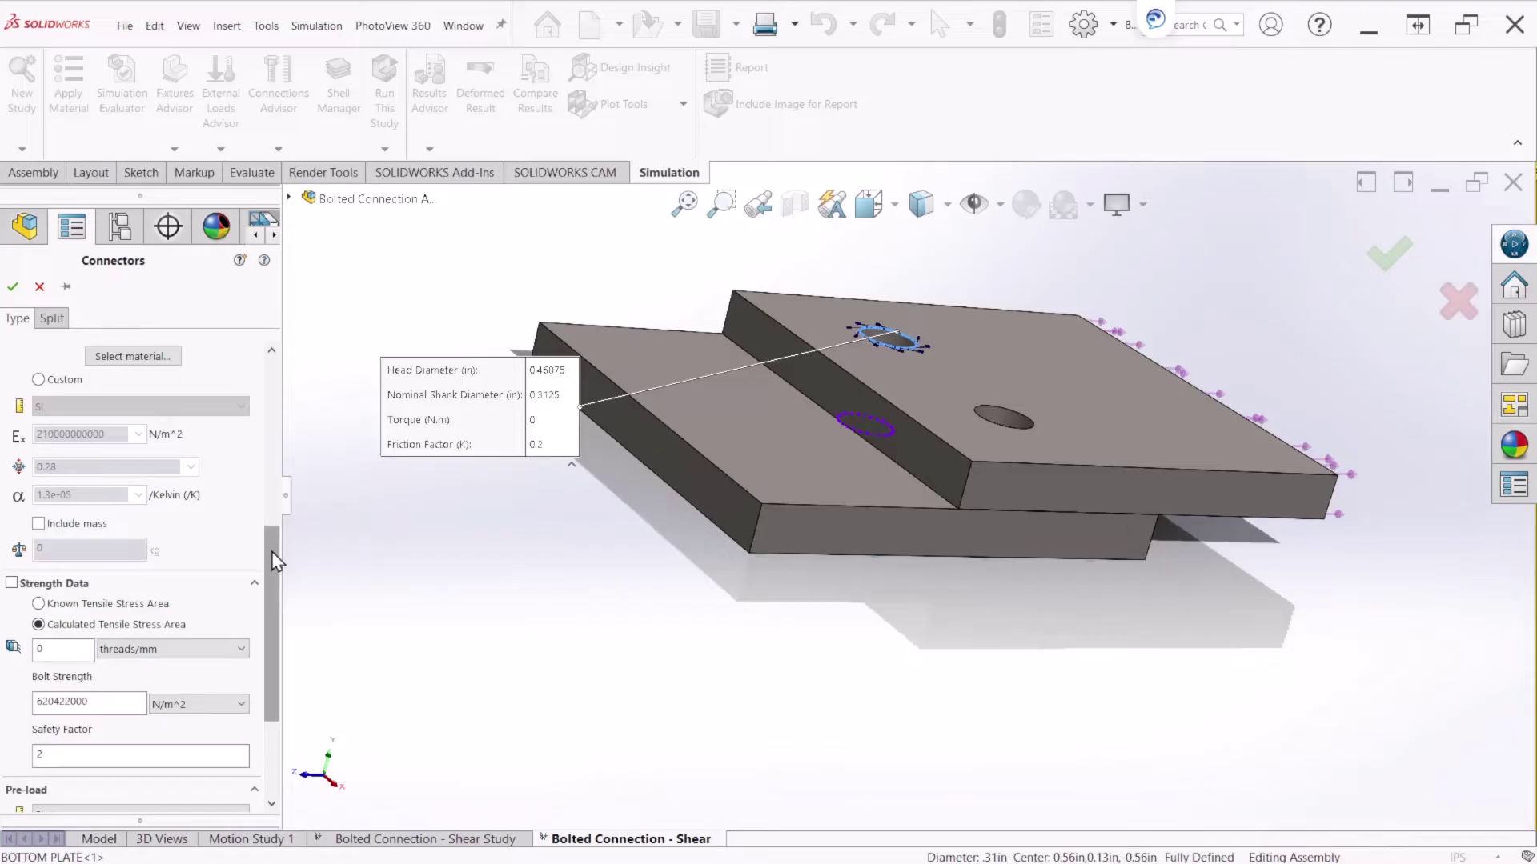
Set the bolt thread count to 10 threads per inch
scroll(260, 623, down, 3)
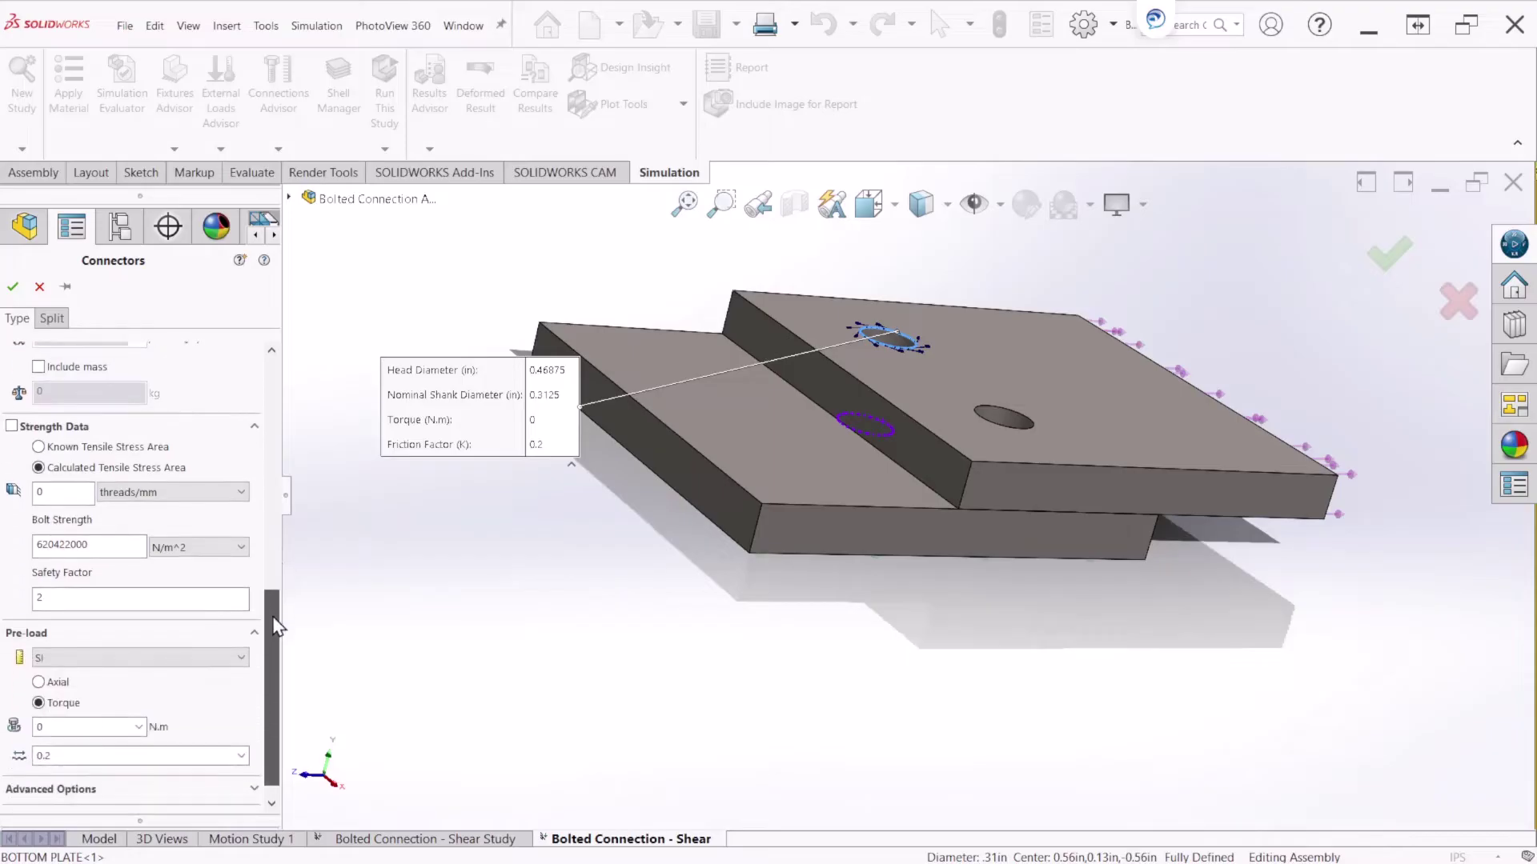
click(60, 494)
click(145, 494)
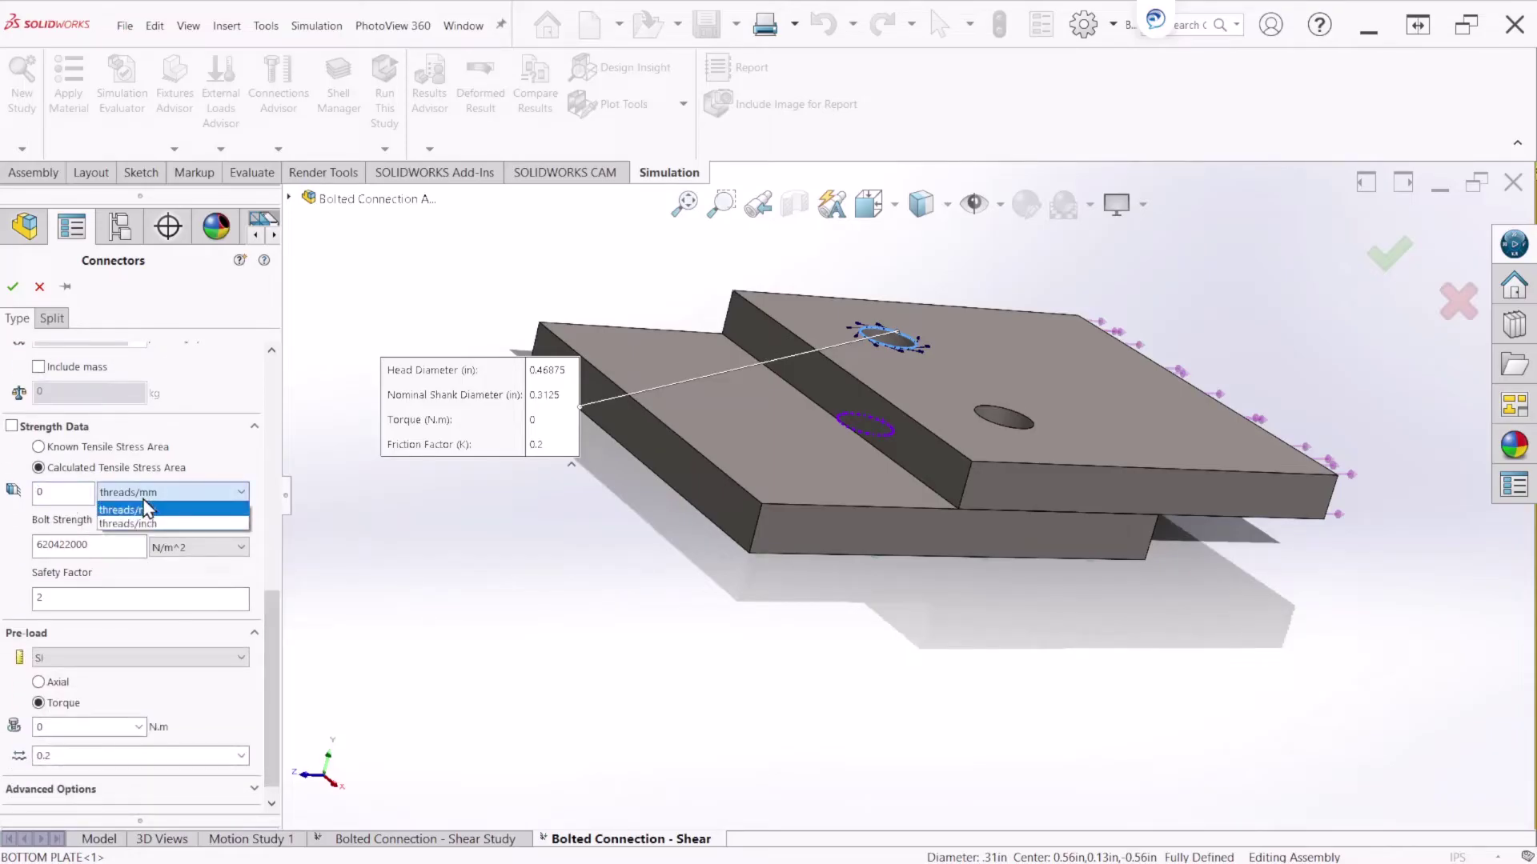
click(144, 524)
click(56, 493)
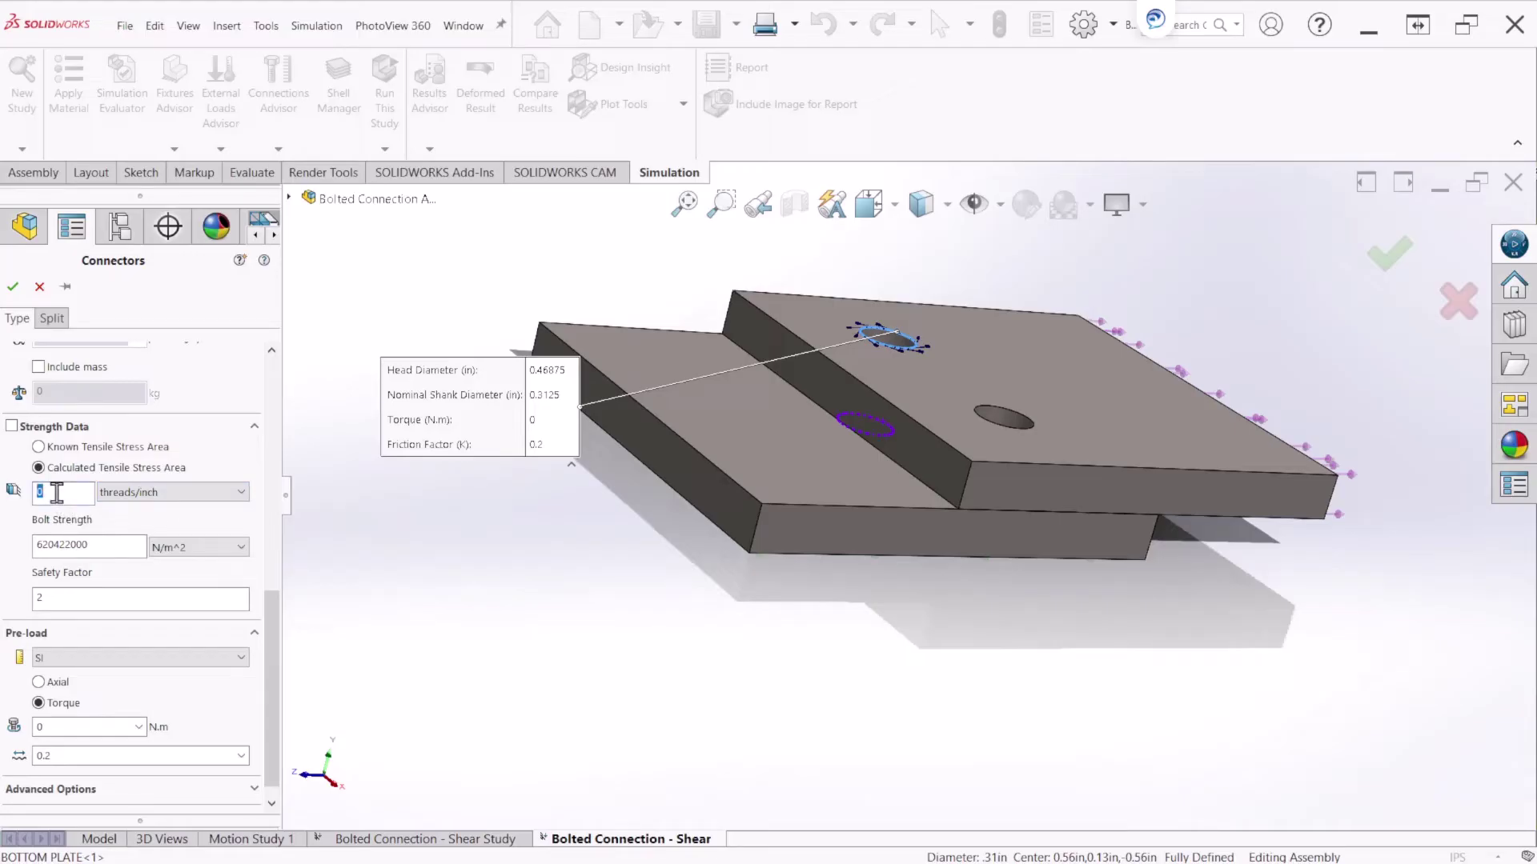
text(1)
Set bolt strength to 75000 psi and keep the safety factor at 2
click(189, 548)
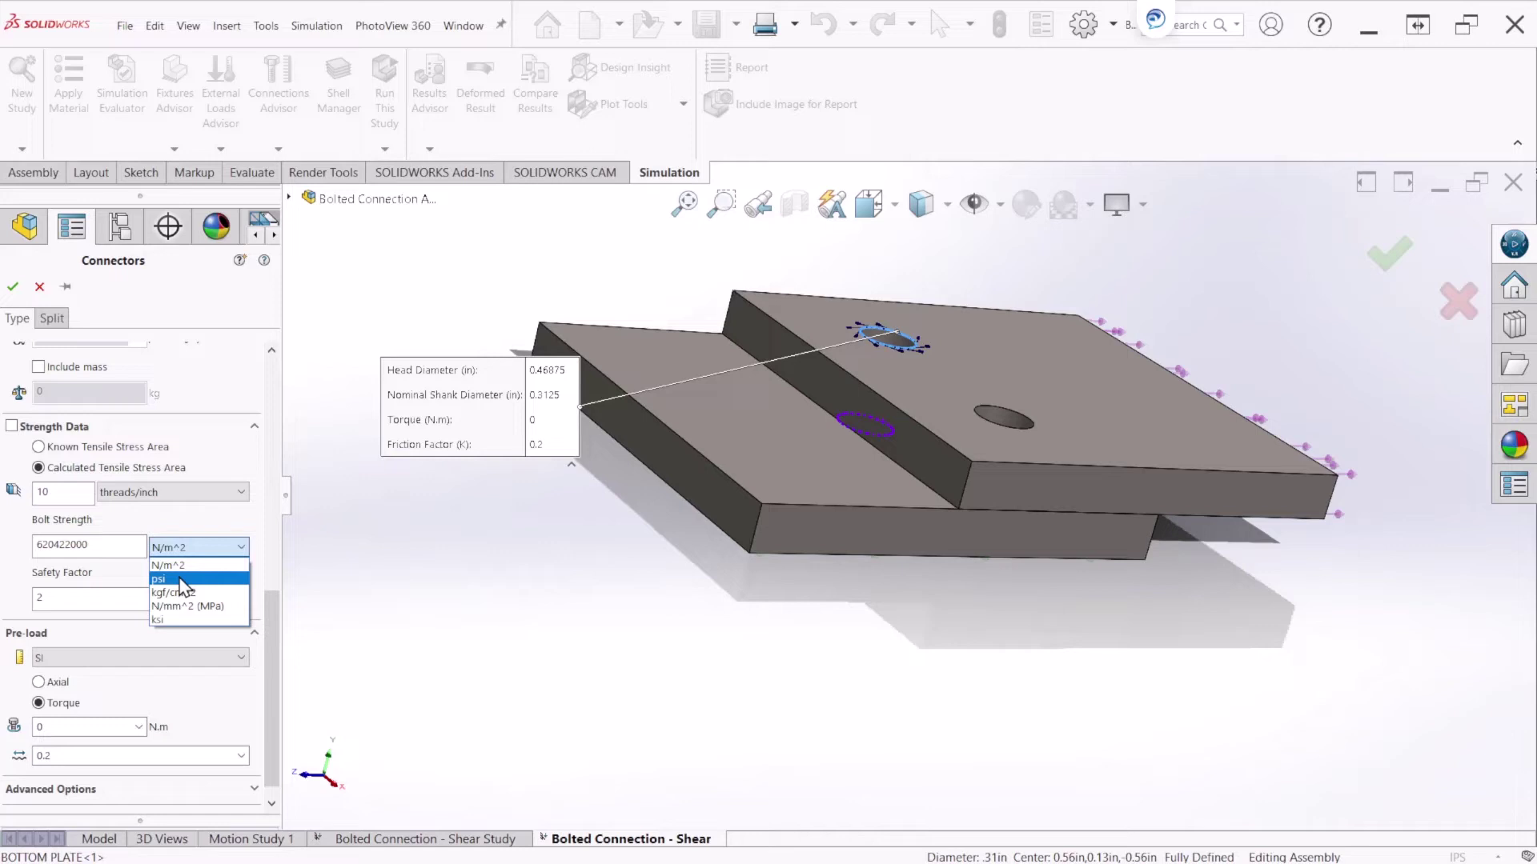
click(182, 579)
drag(120, 545, 37, 551)
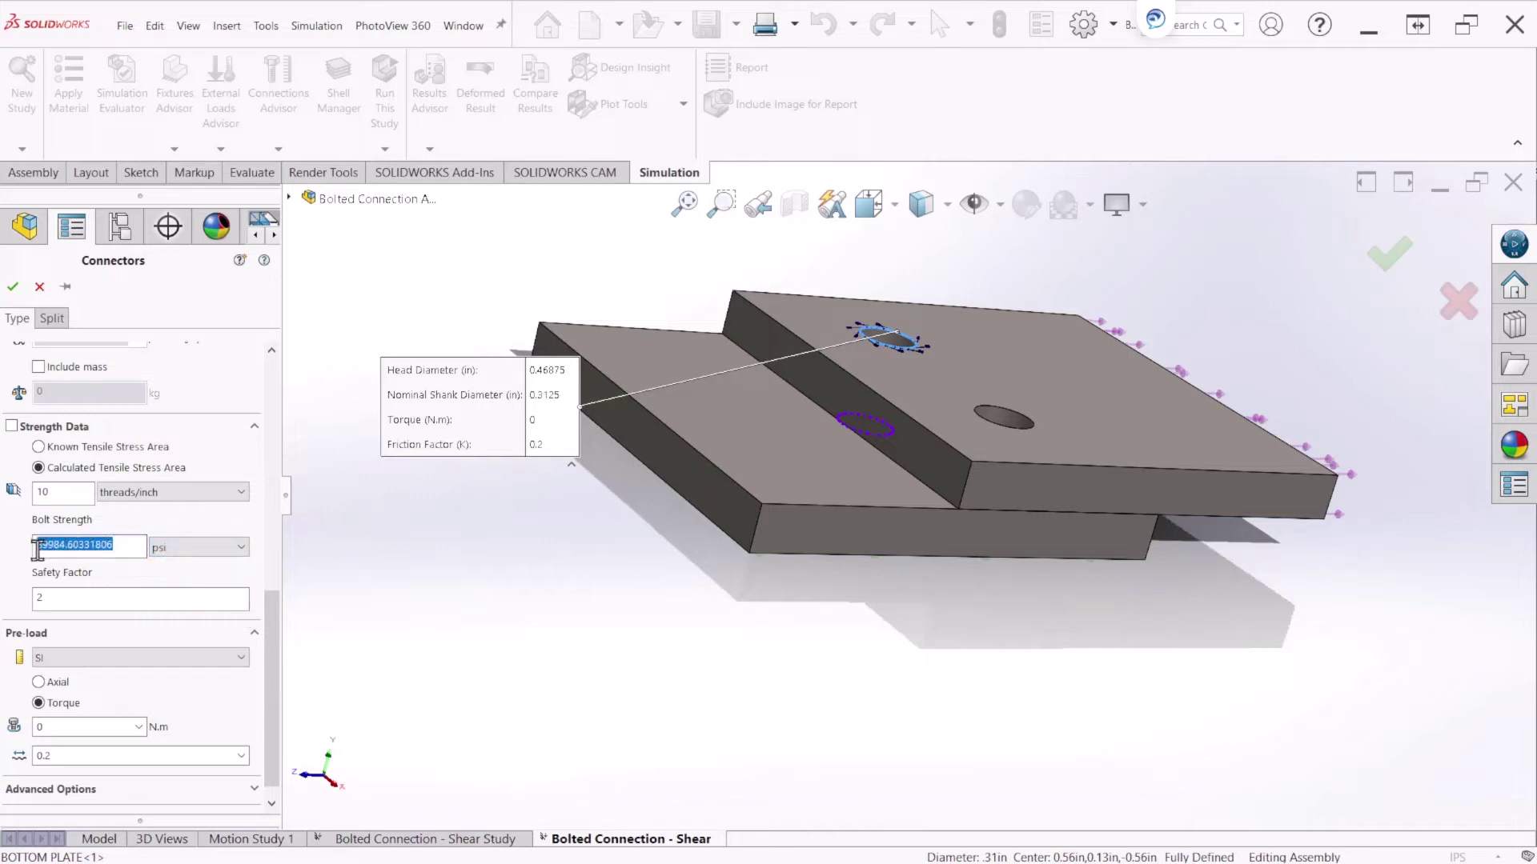
text(75000)
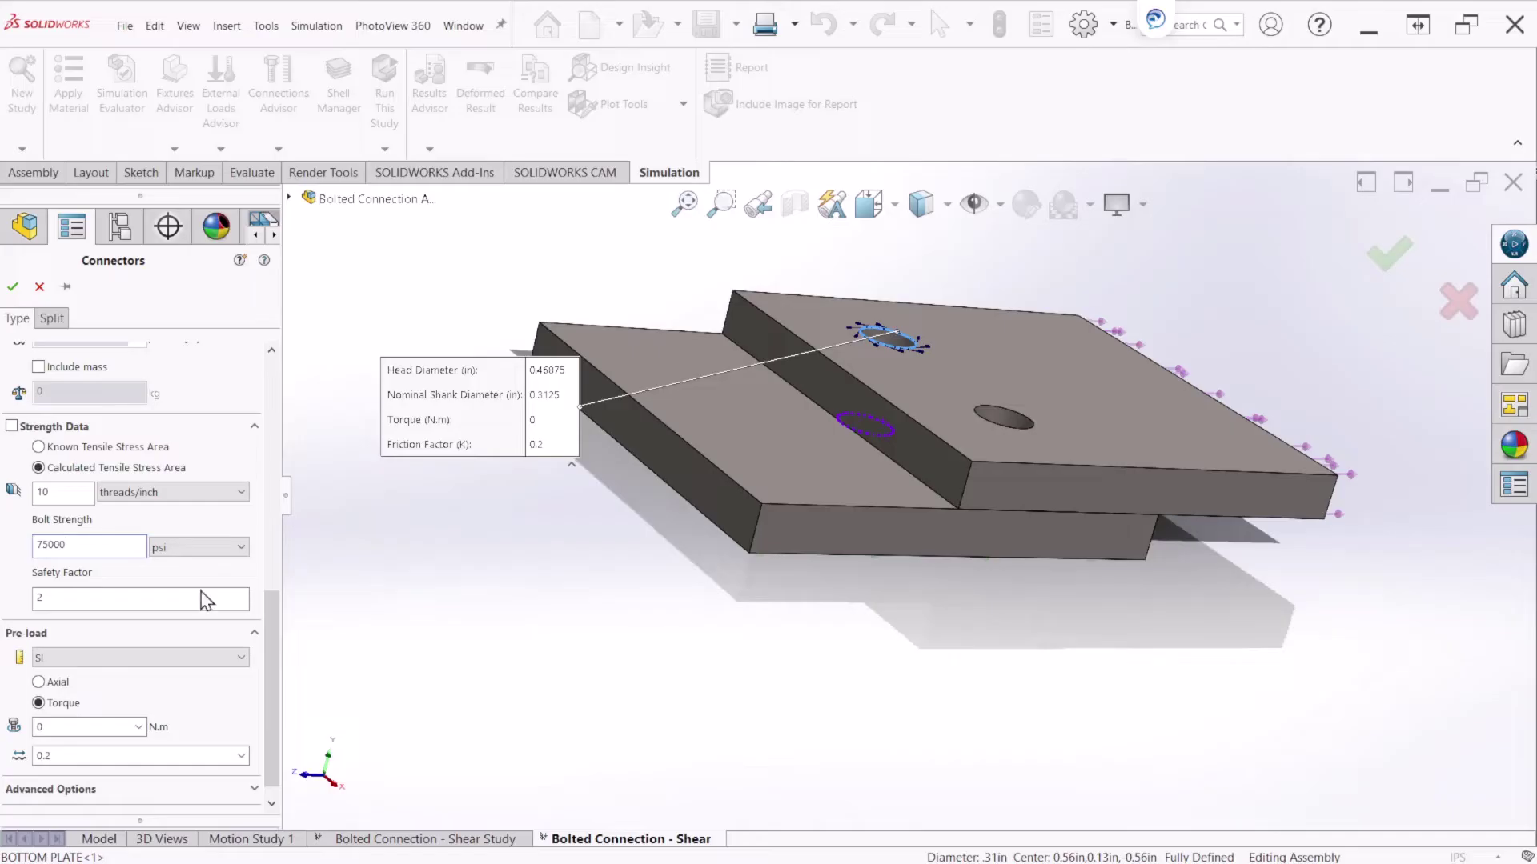
scroll(276, 624, down, 1)
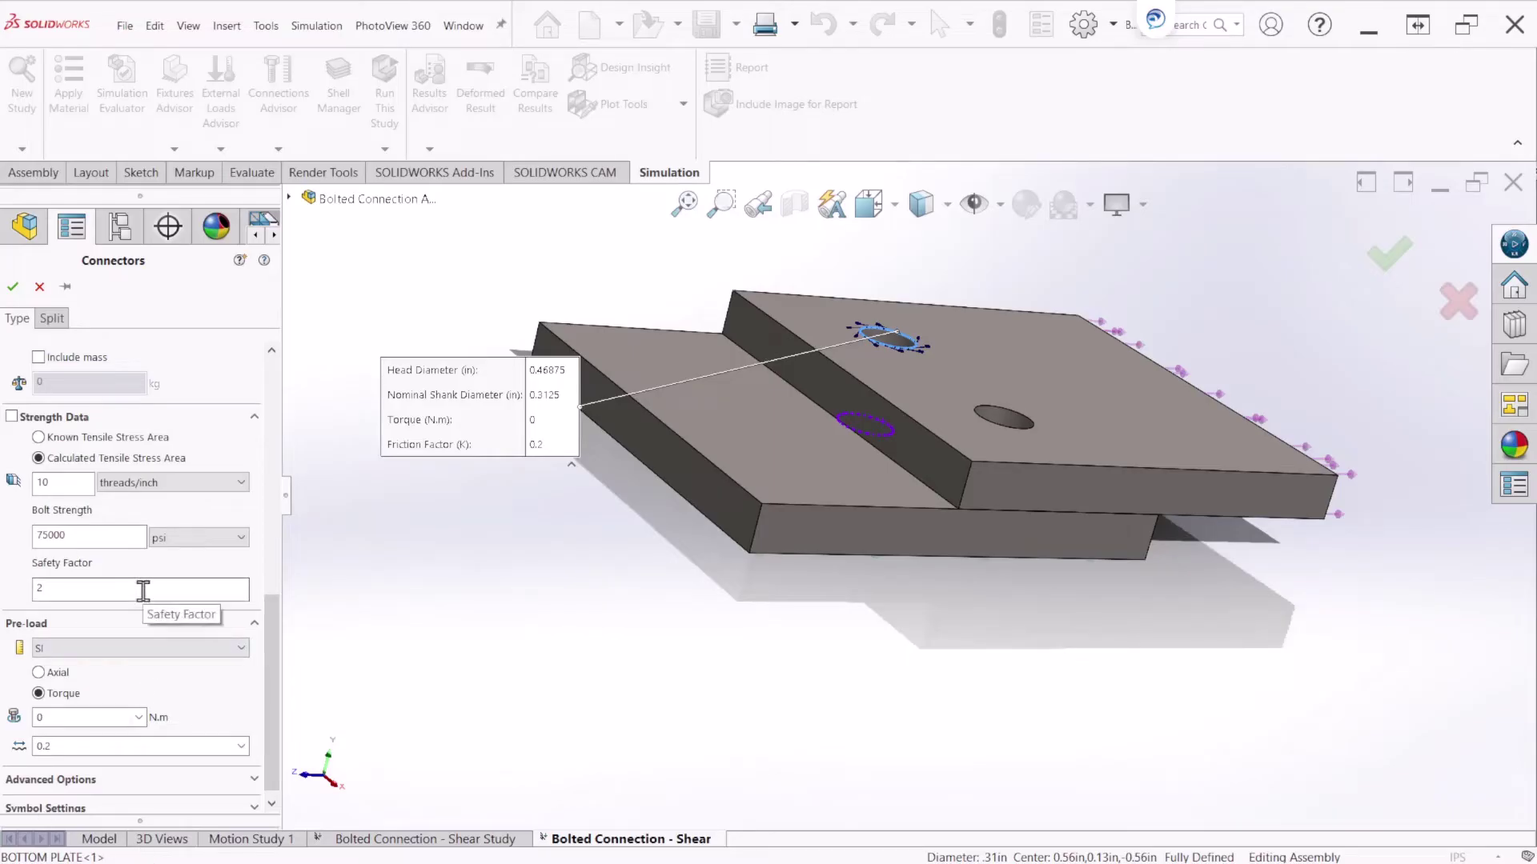
click(58, 588)
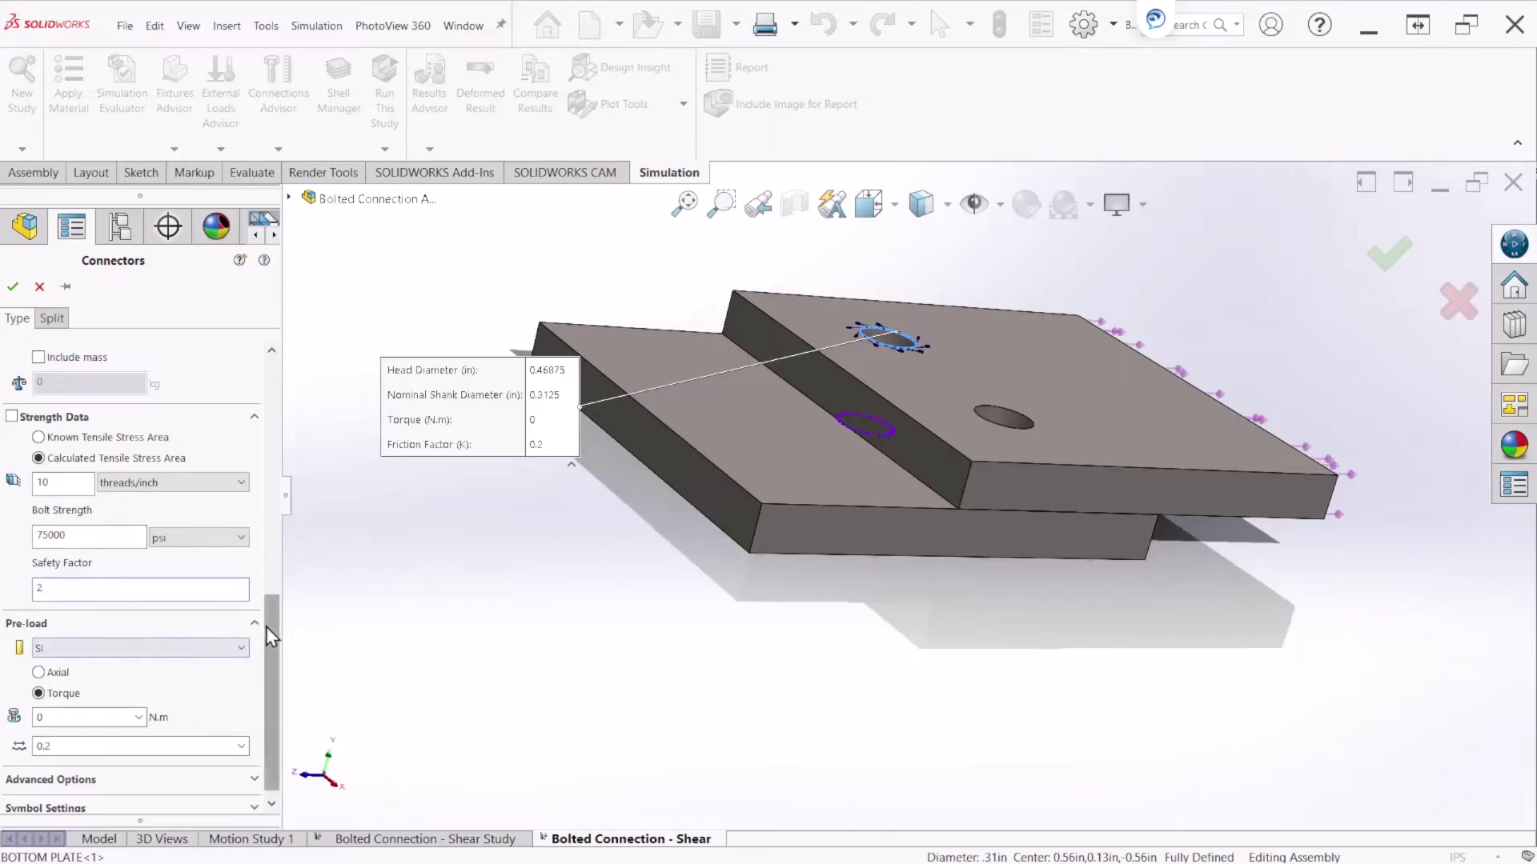
scroll(267, 632, down, 1)
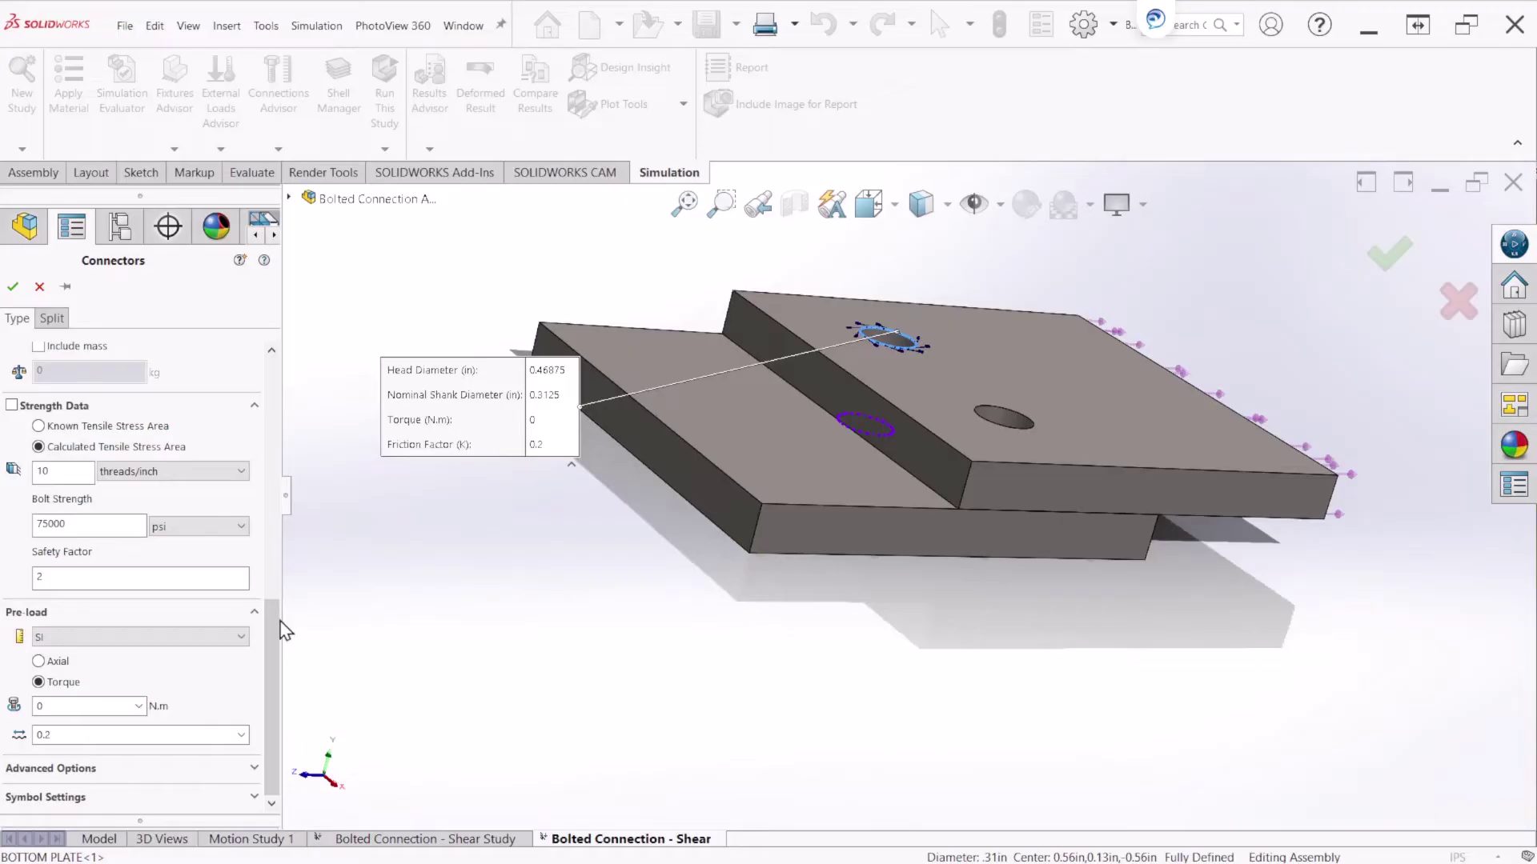
Pin the bolt PropertyManager and commit the first counterbore-with-nut bolt
drag(280, 621, 268, 360)
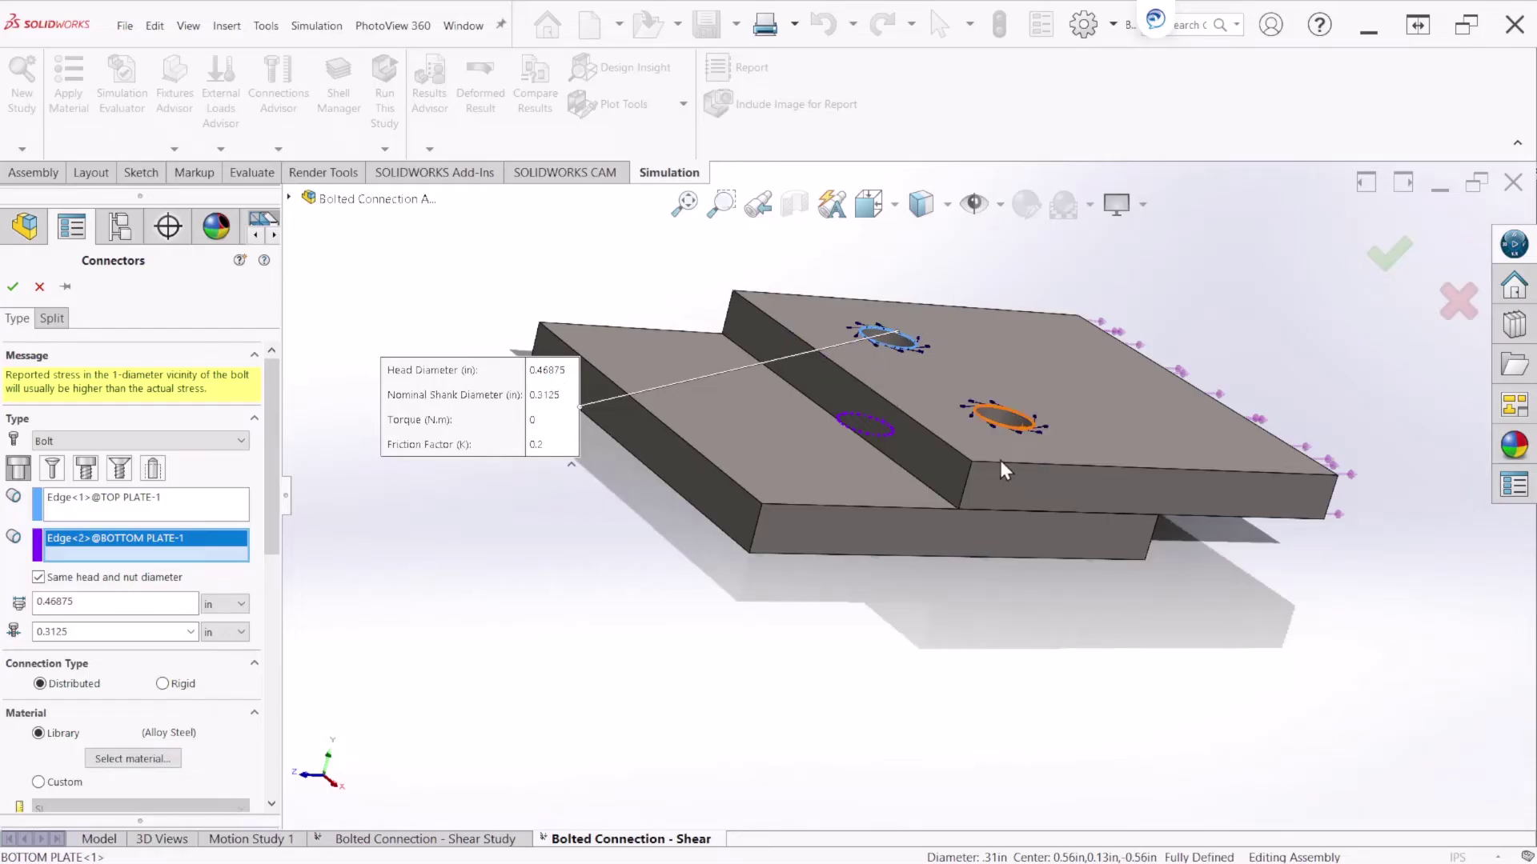
click(67, 288)
click(12, 287)
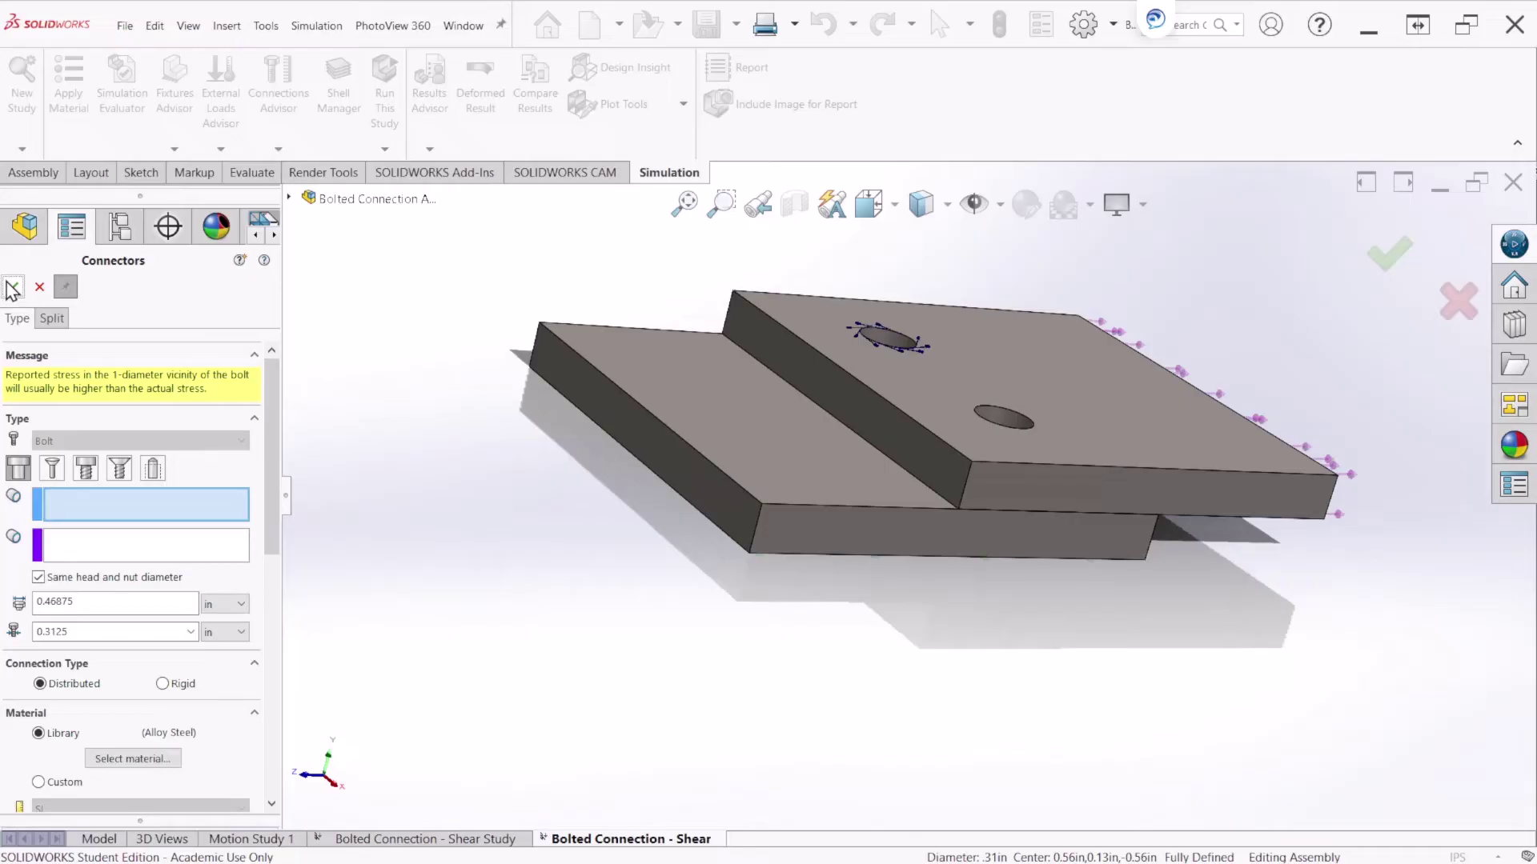
mouse_move(272, 377)
mouse_down()
mouse_move(265, 613)
mouse_move(266, 364)
mouse_up()
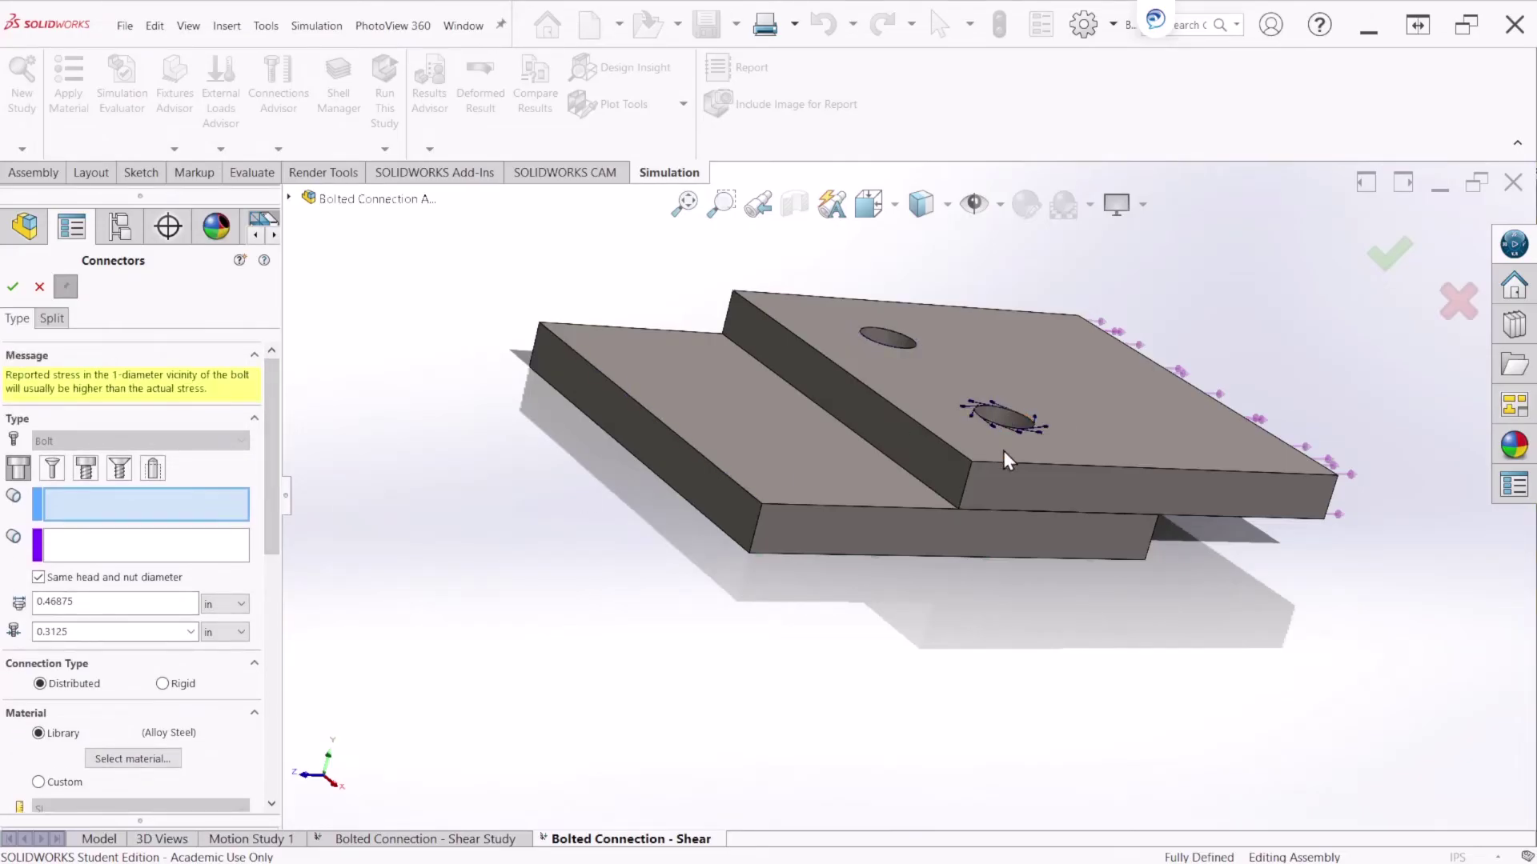
Add the second bolt from the second hole's top plate edge to the bottom plate edge
middle_drag(1002, 450, 957, 494)
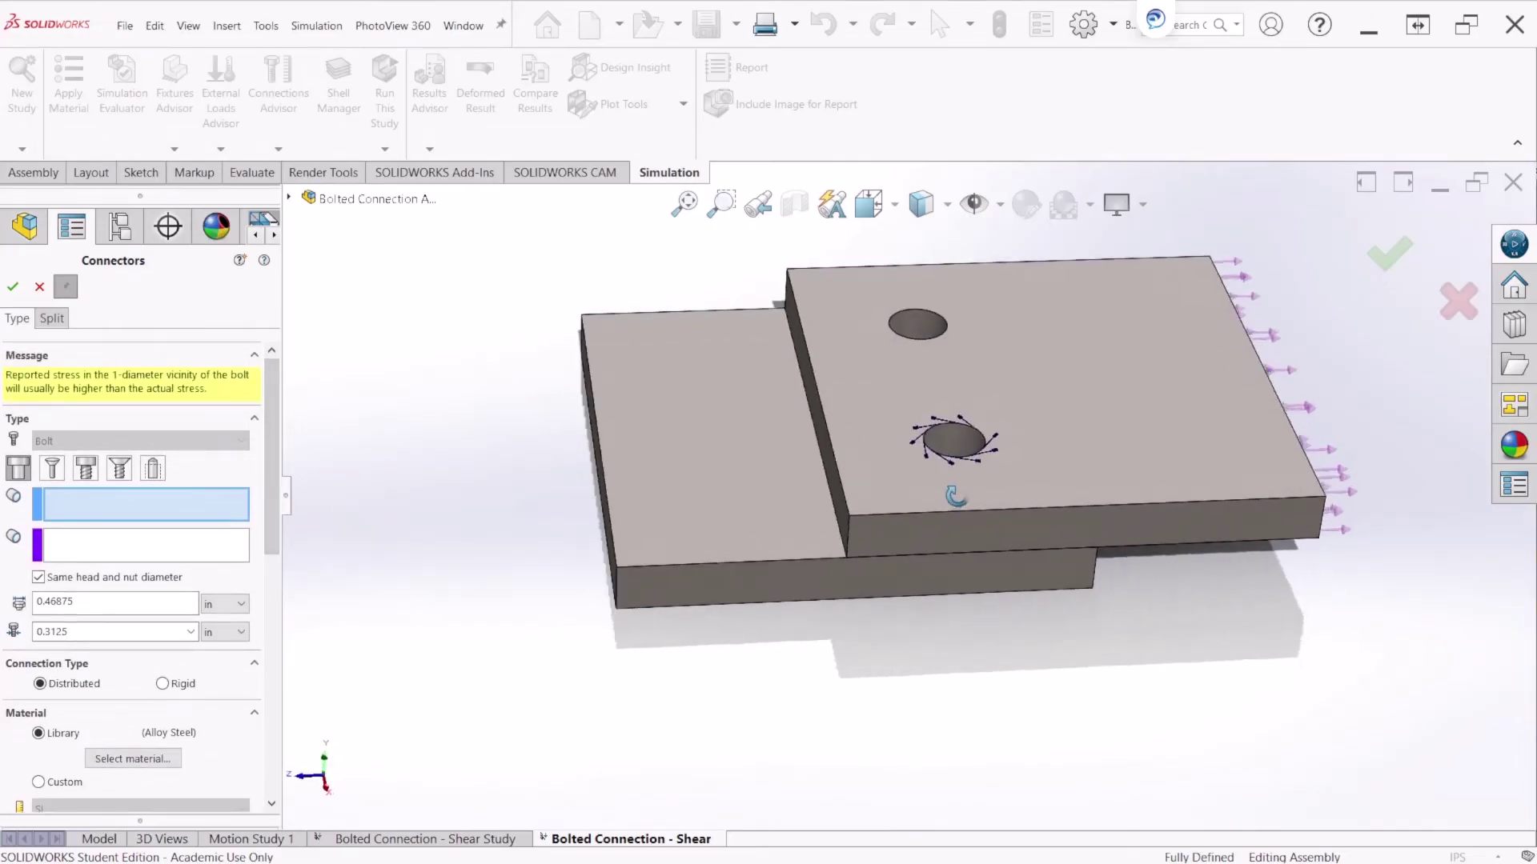
click(981, 440)
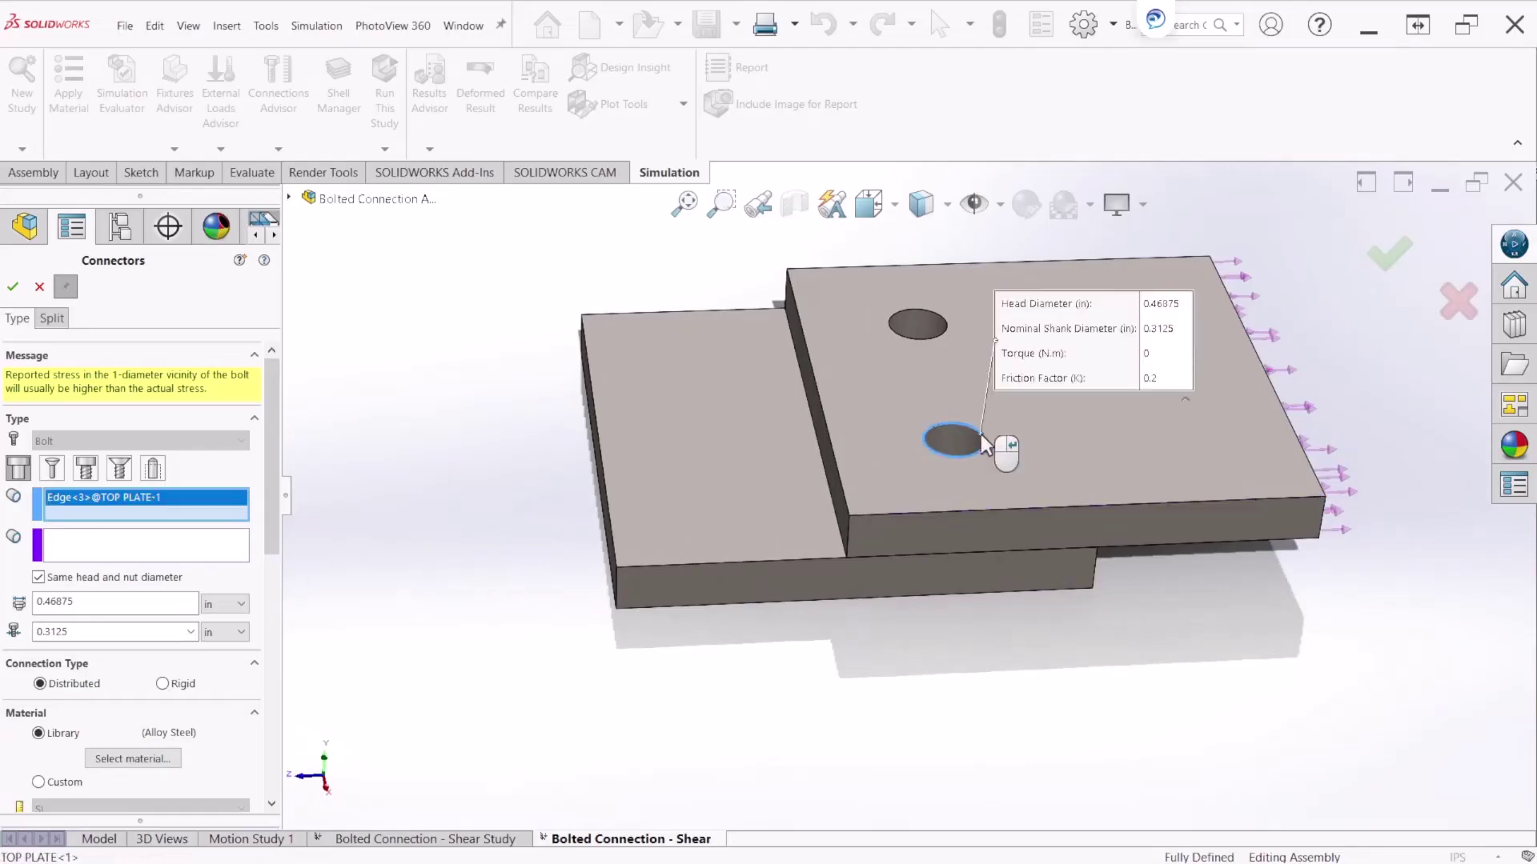
click(164, 541)
middle_drag(612, 621, 924, 457)
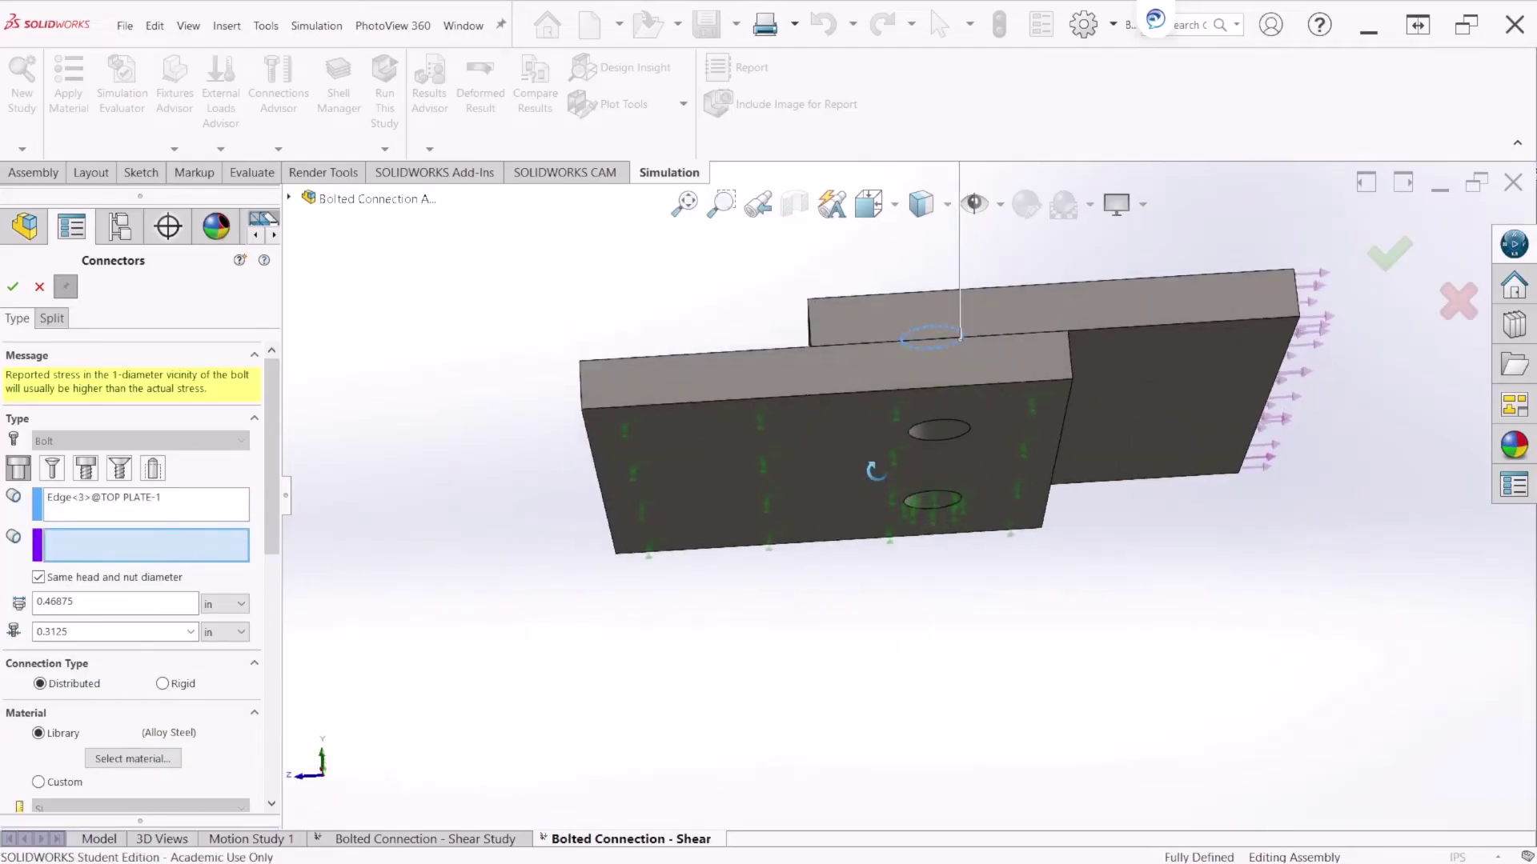
click(930, 435)
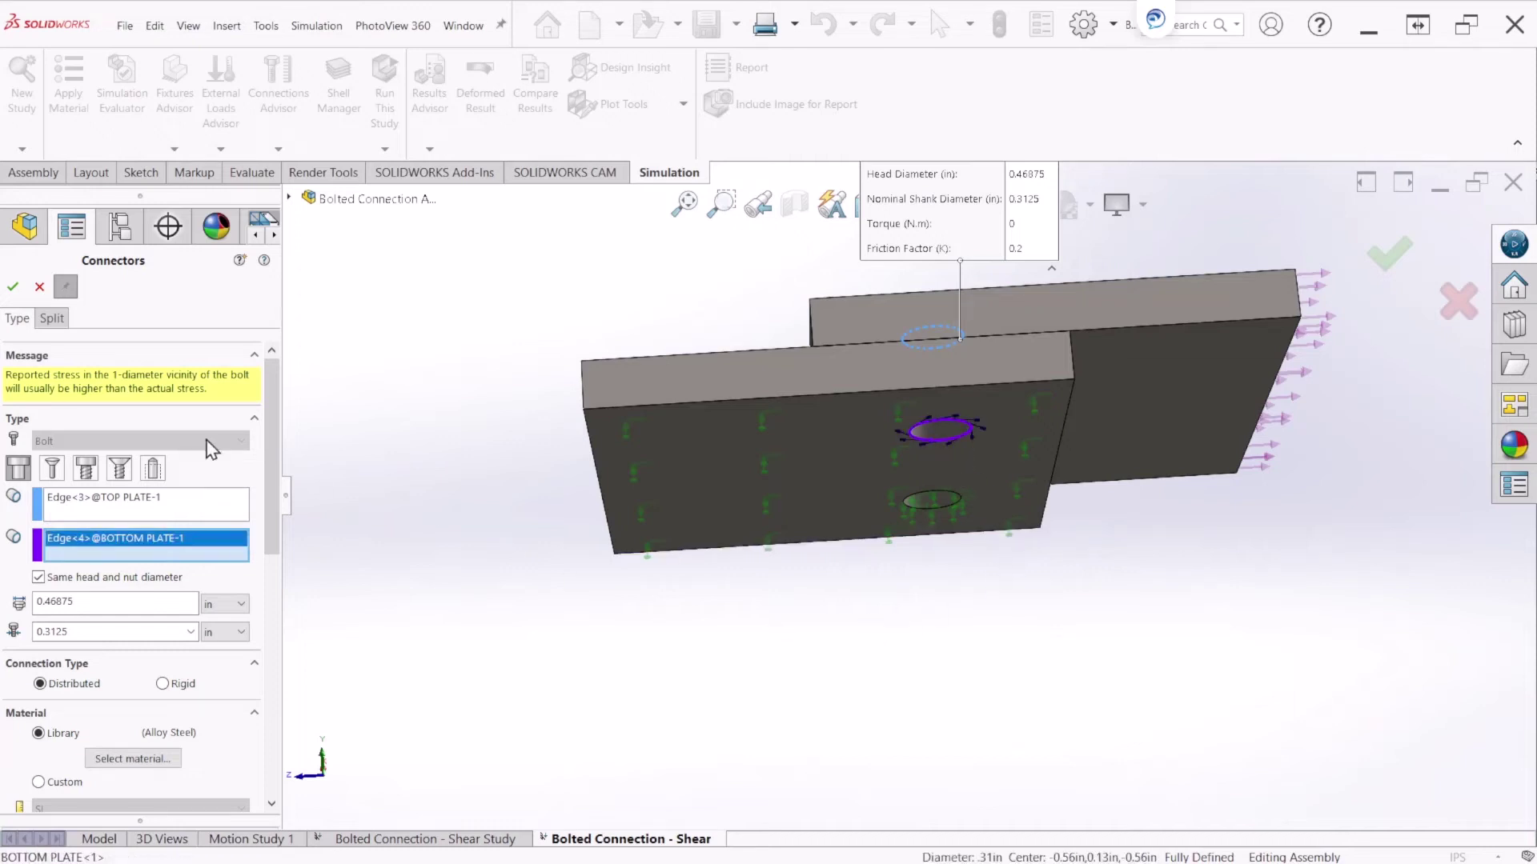
middle_drag(686, 506, 673, 644)
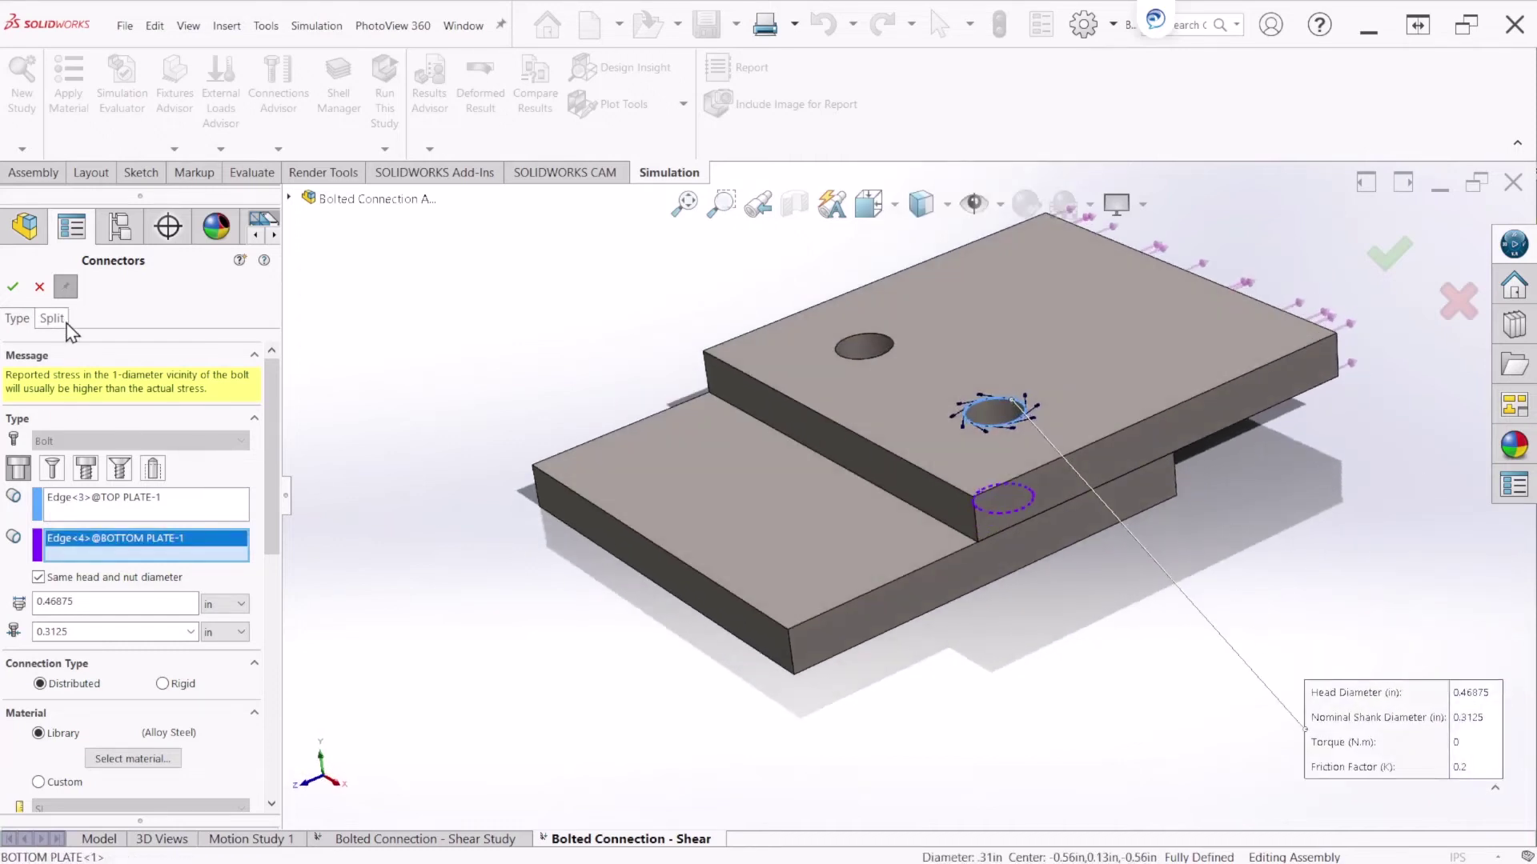
click(13, 288)
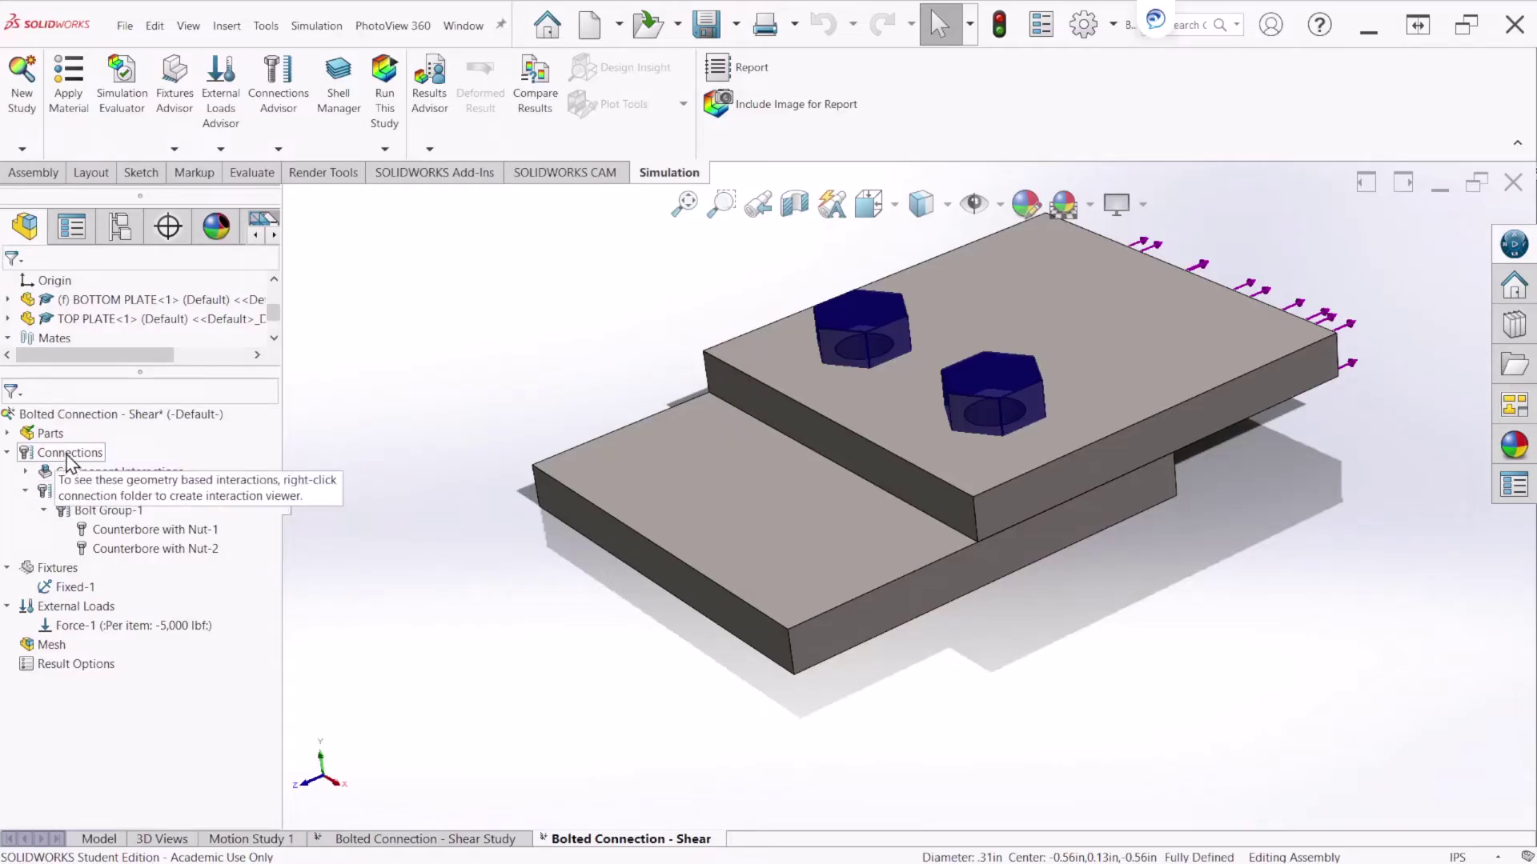
Auto-find and create a Contact local interaction between the top and bottom plates
right_click(70, 454)
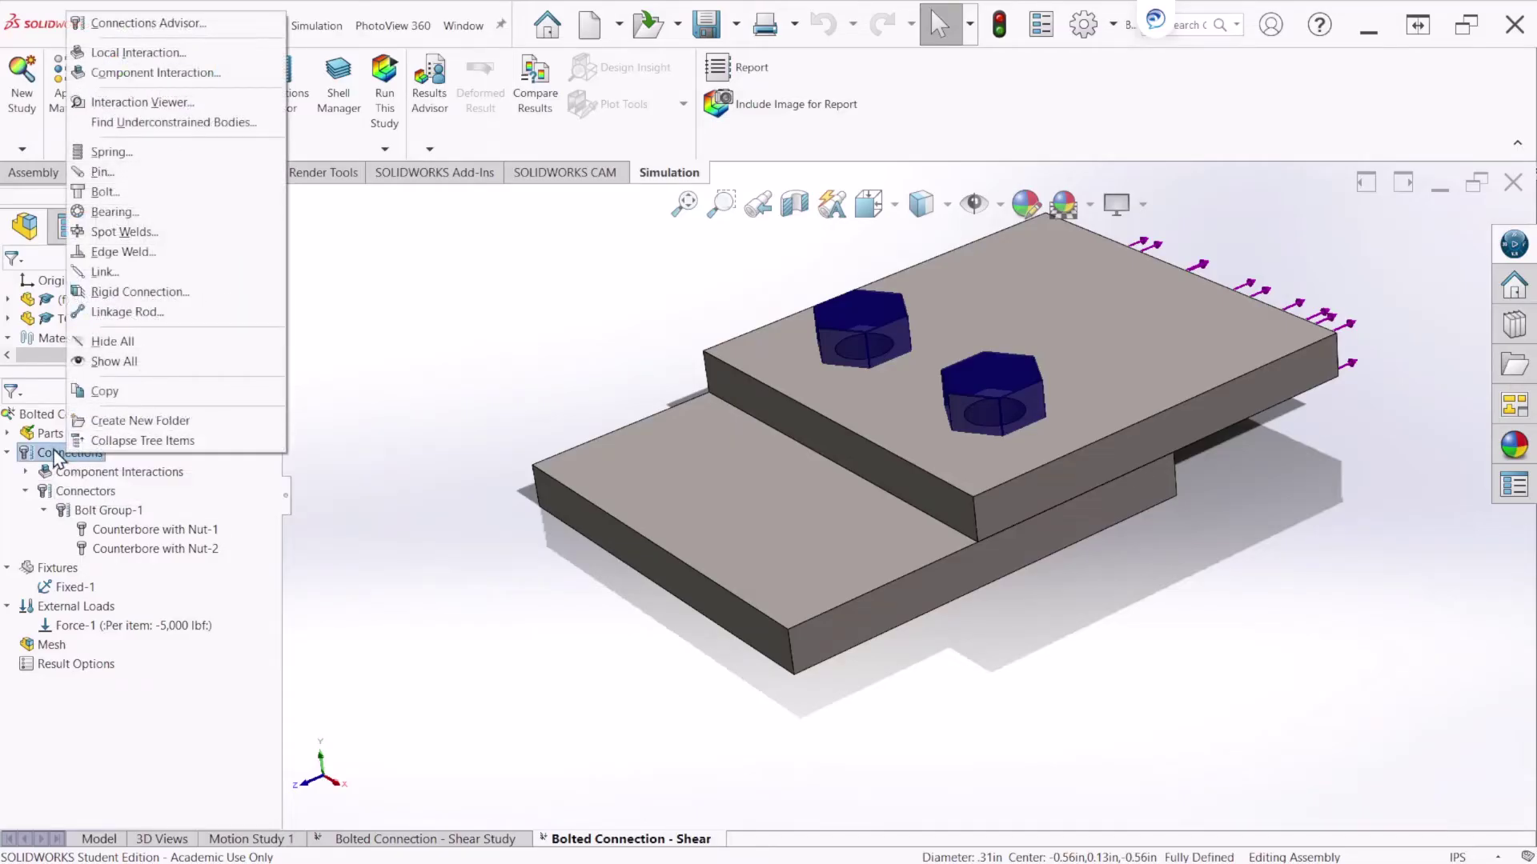
right_click(52, 458)
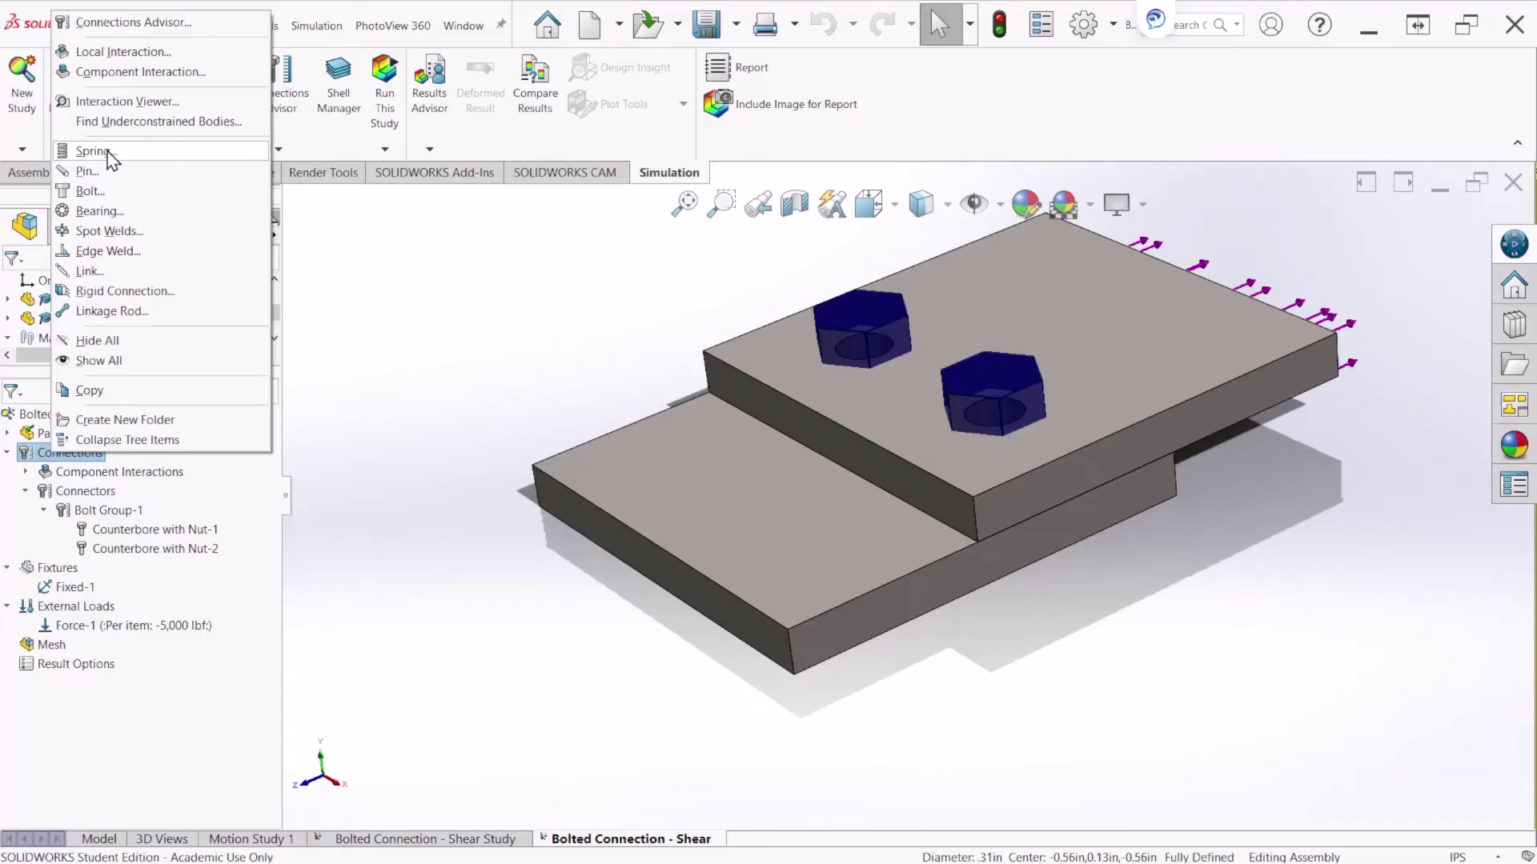
click(142, 53)
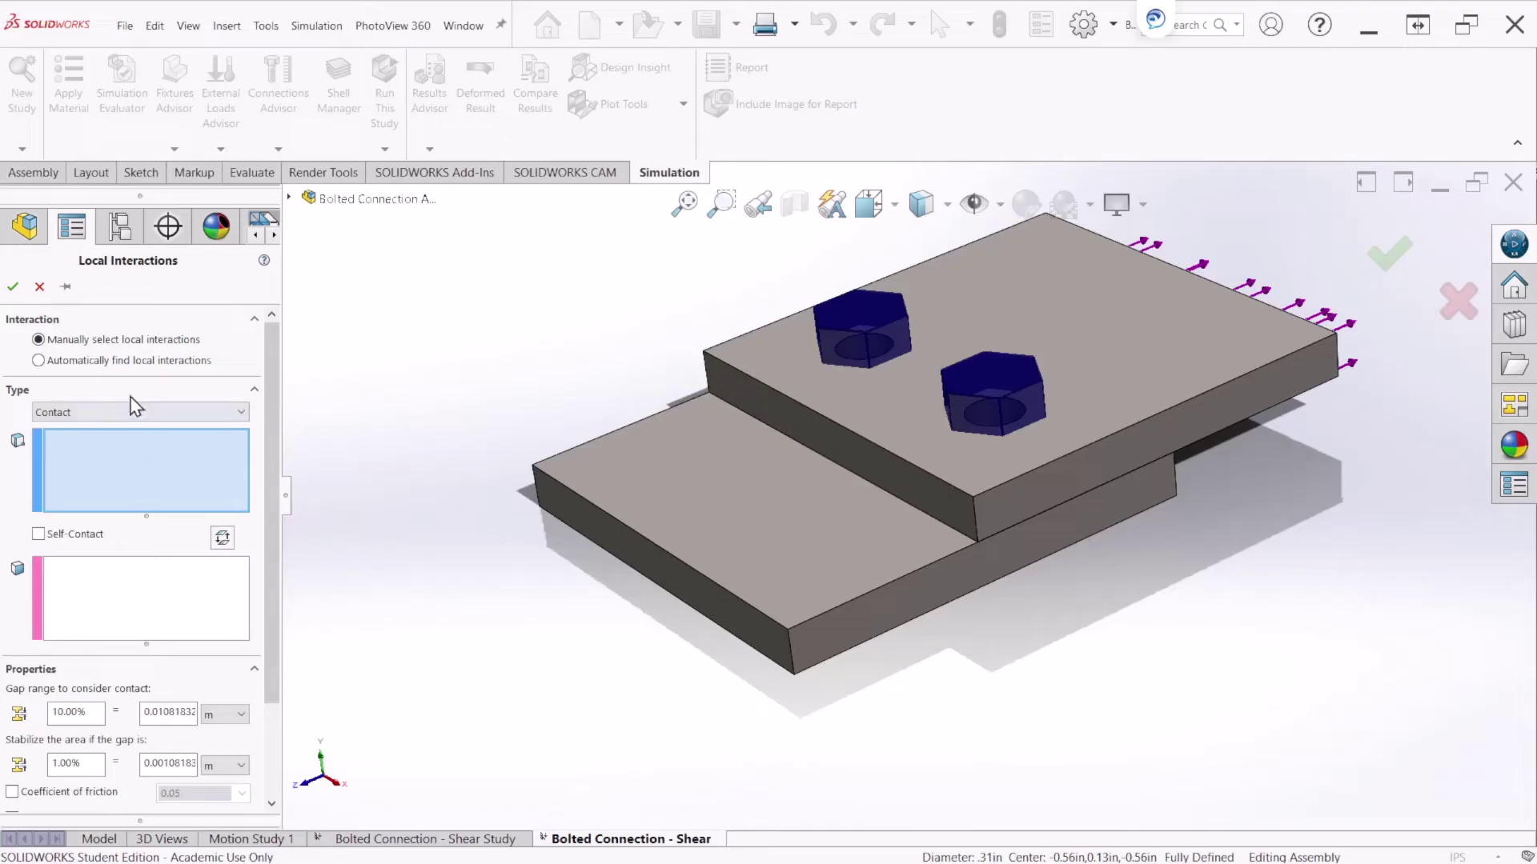
click(126, 362)
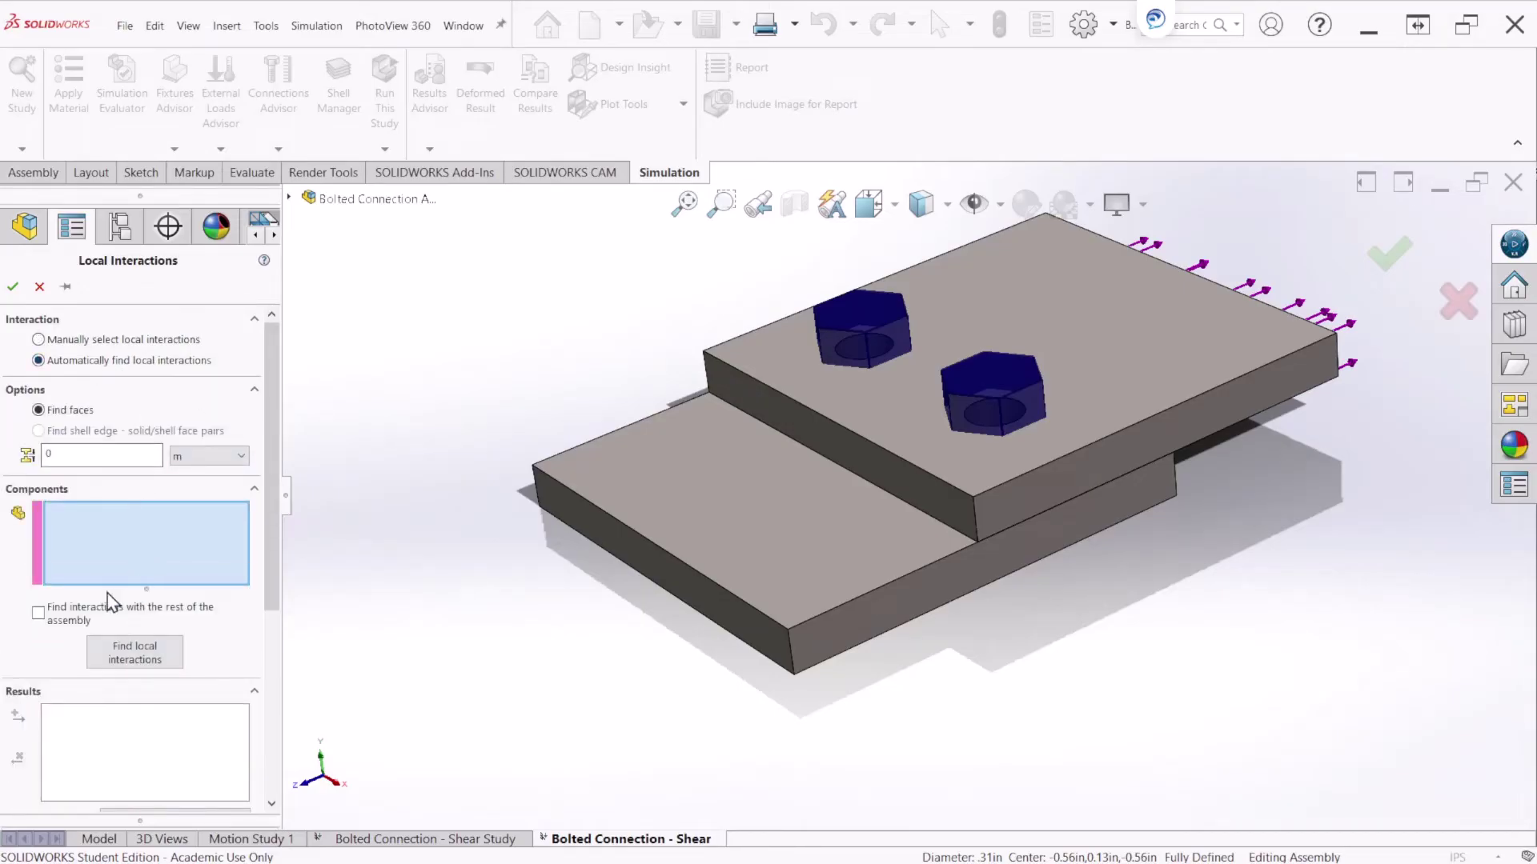
click(664, 459)
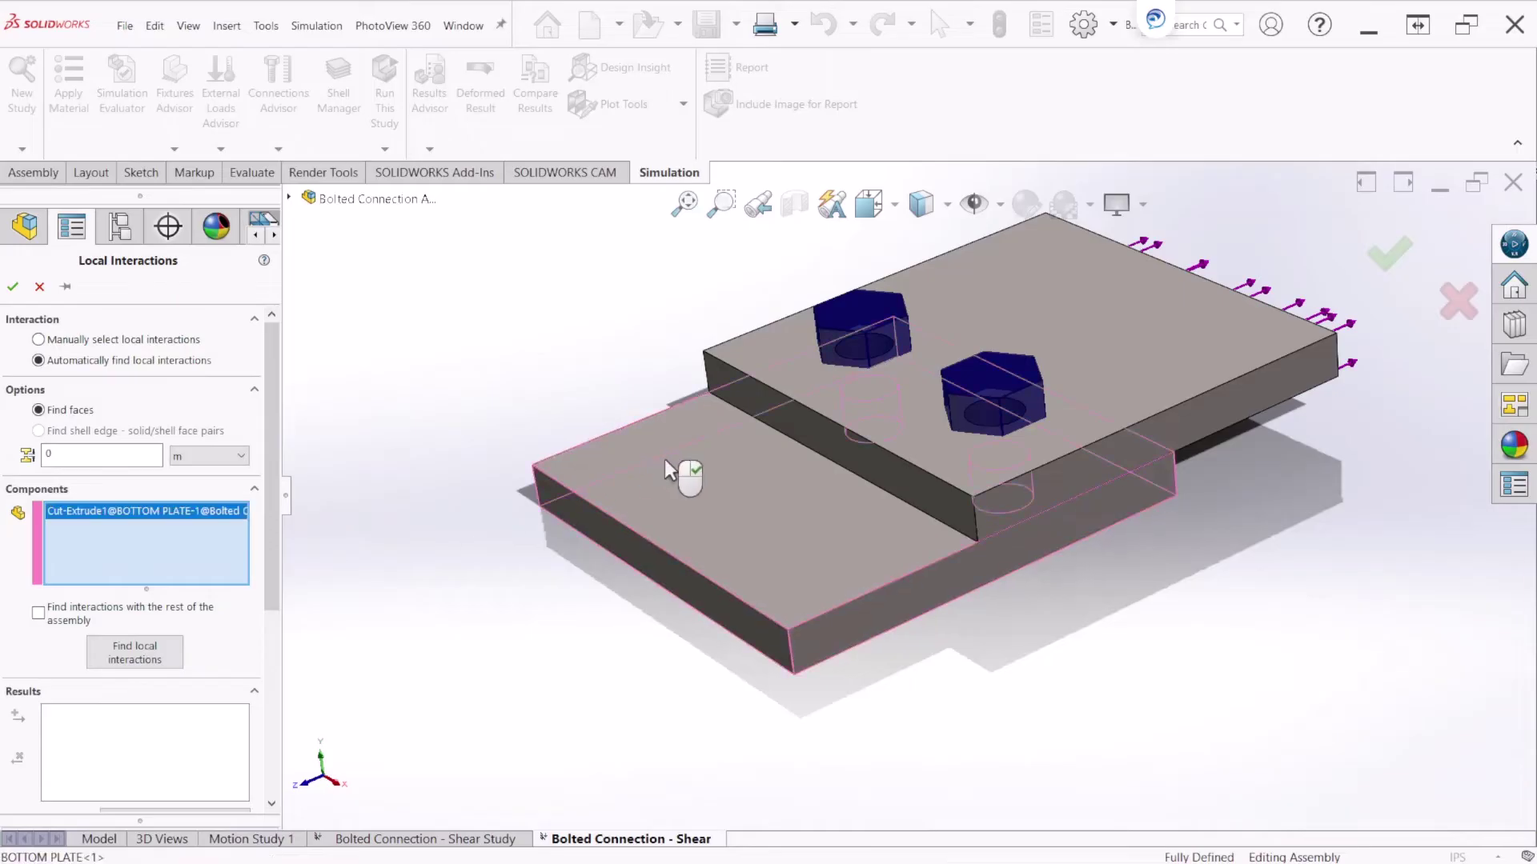
click(1050, 286)
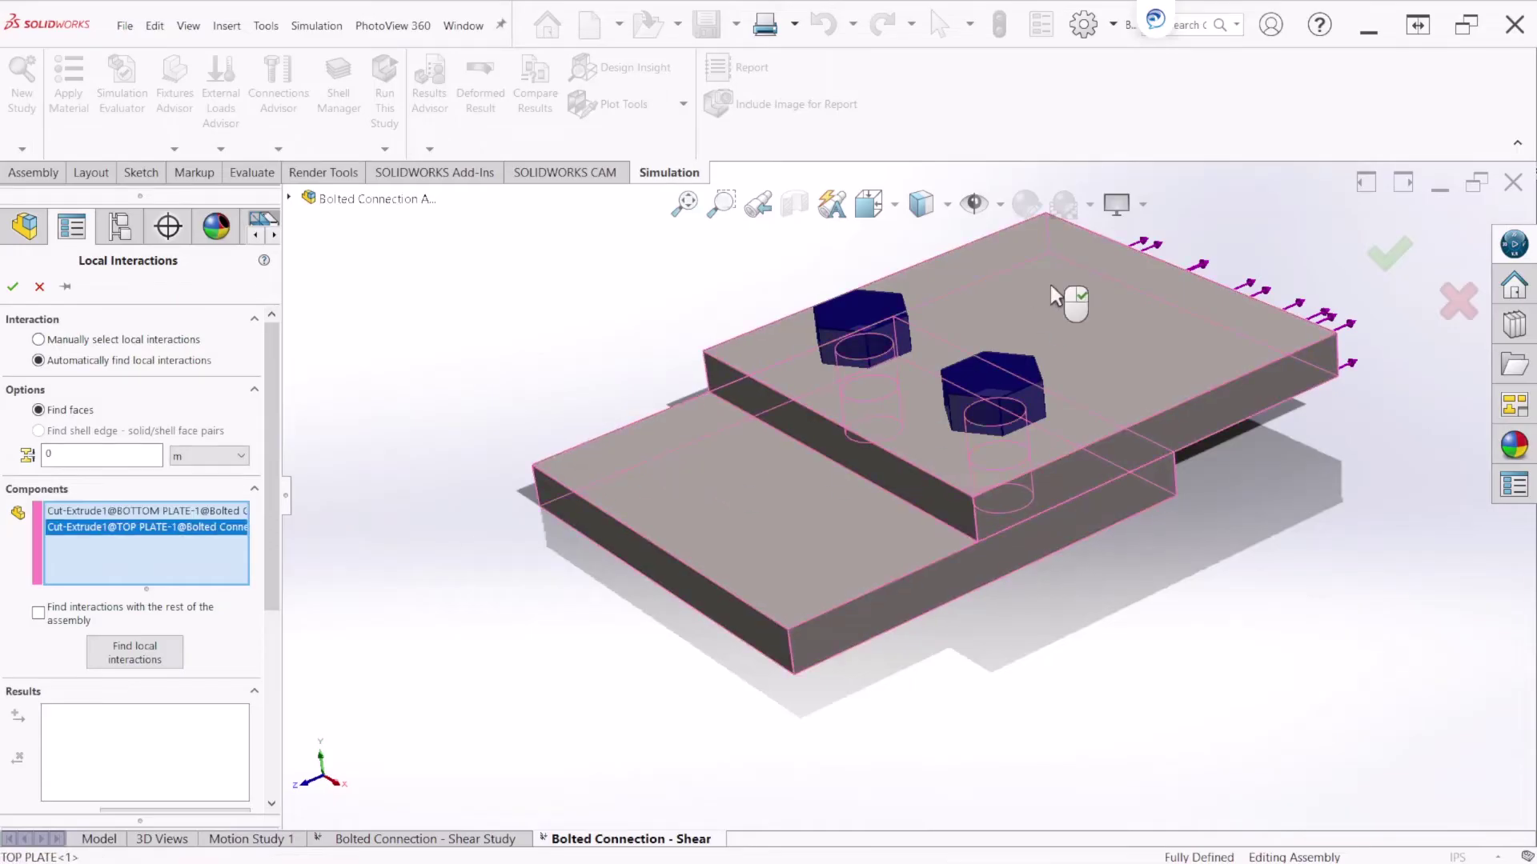
click(141, 658)
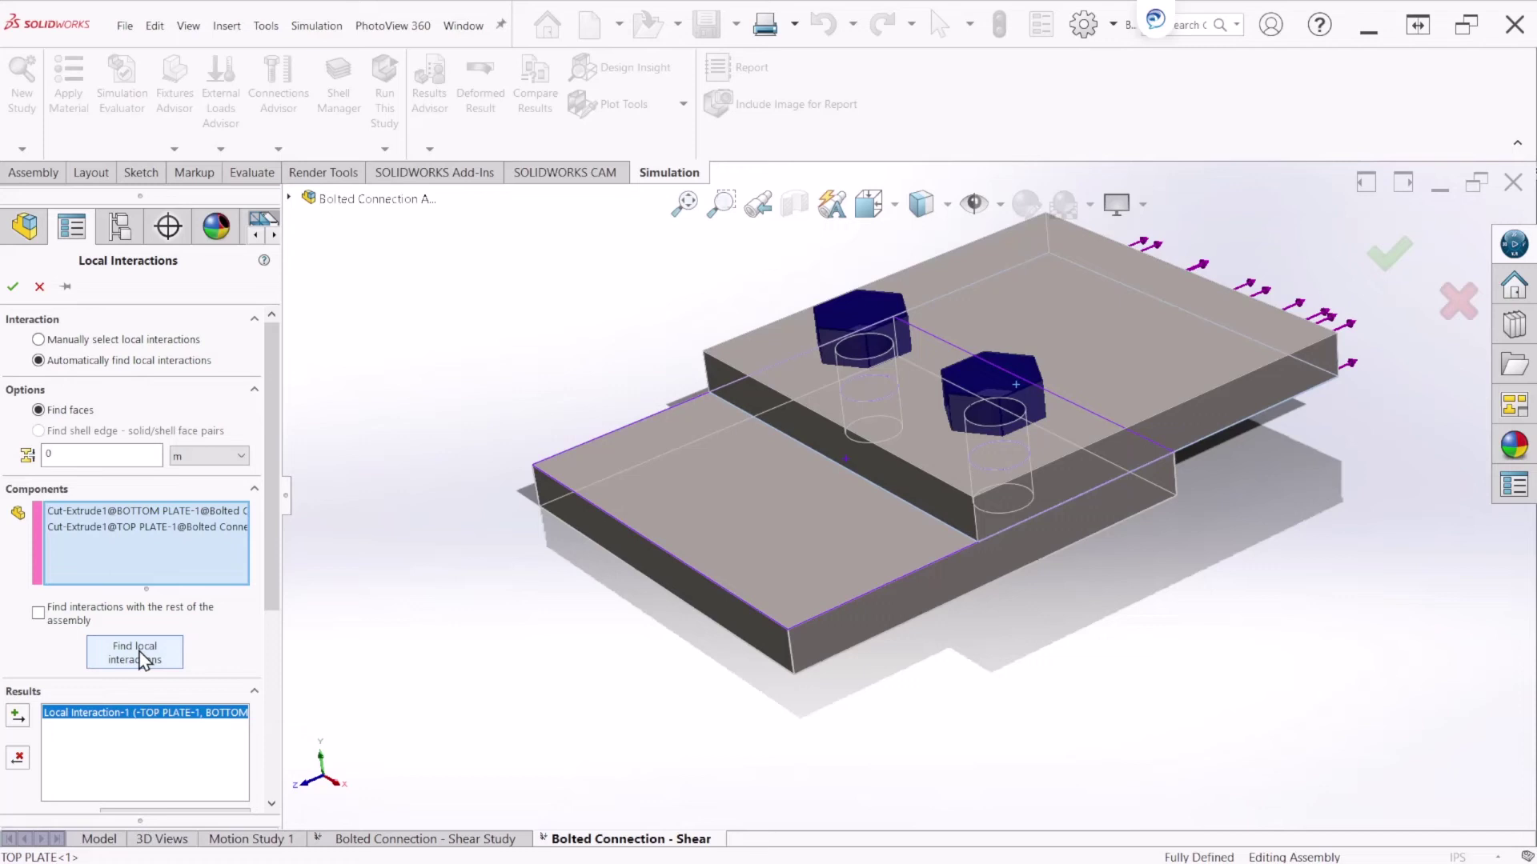
scroll(274, 599, down, 2)
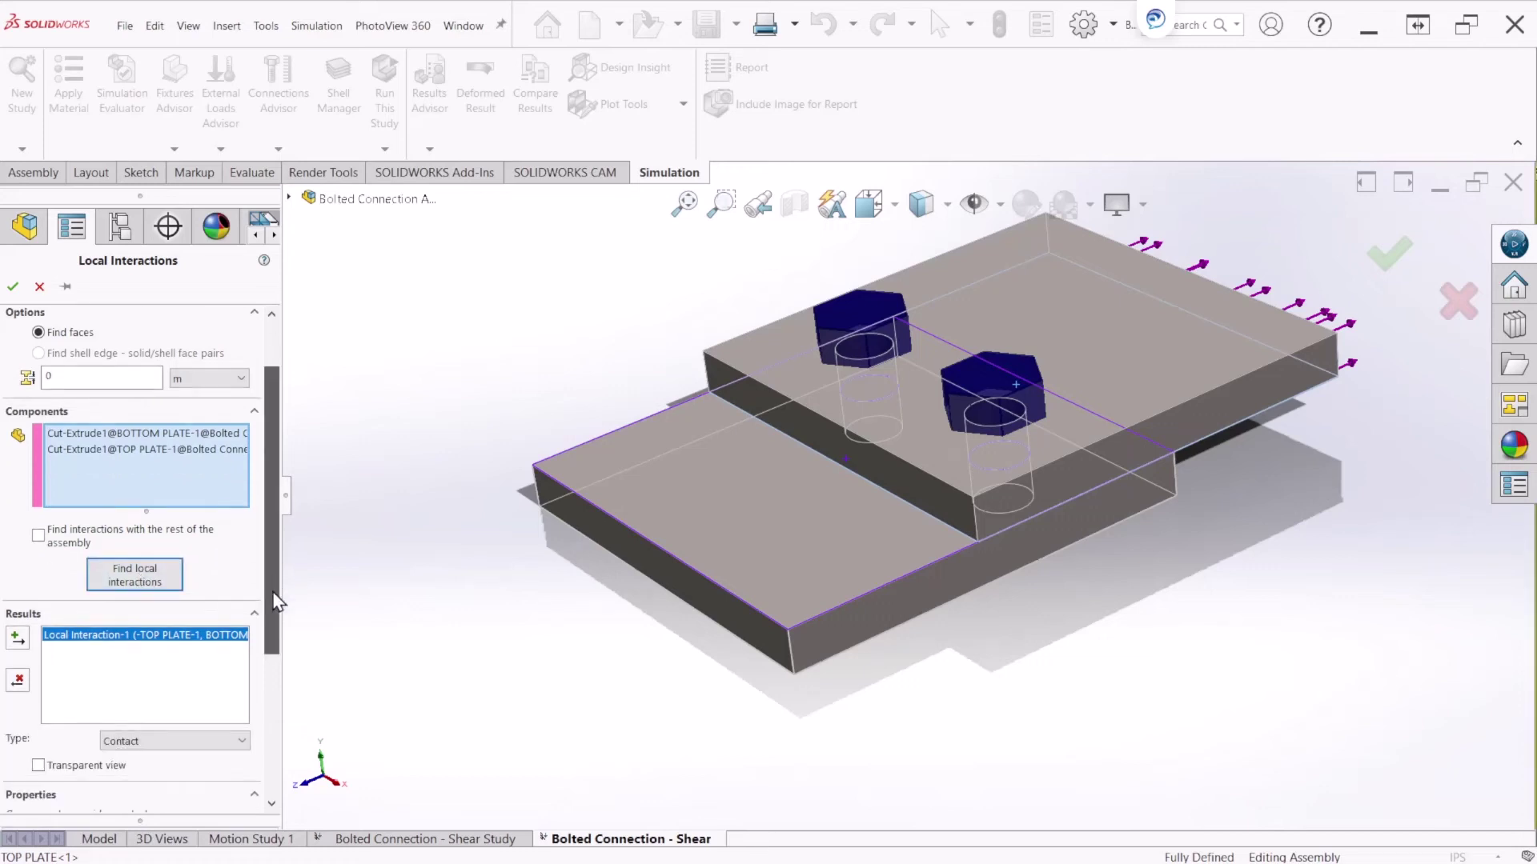
click(14, 286)
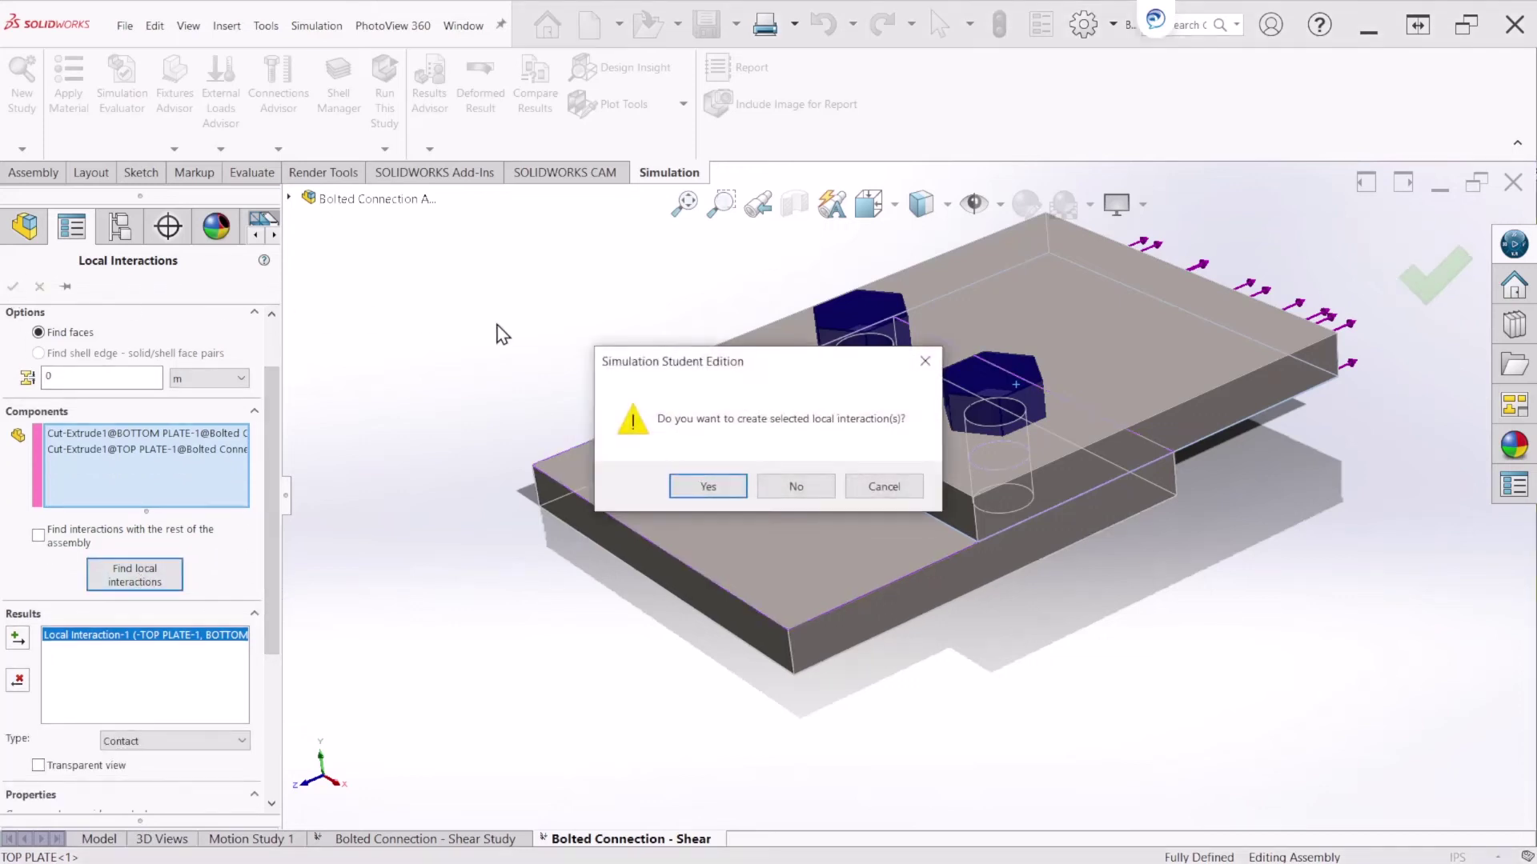
drag(718, 370, 518, 259)
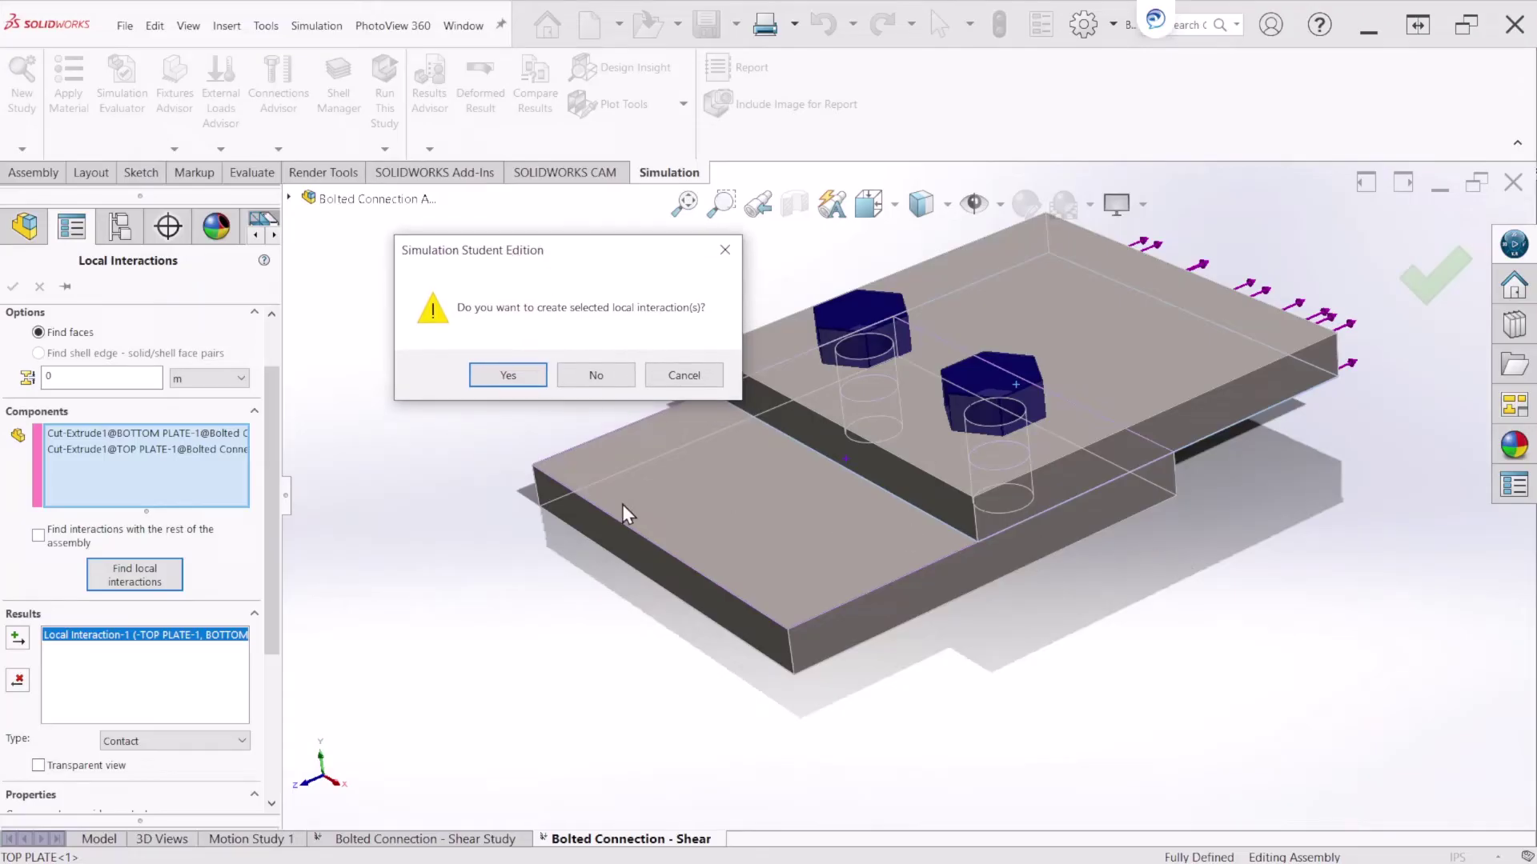
click(525, 383)
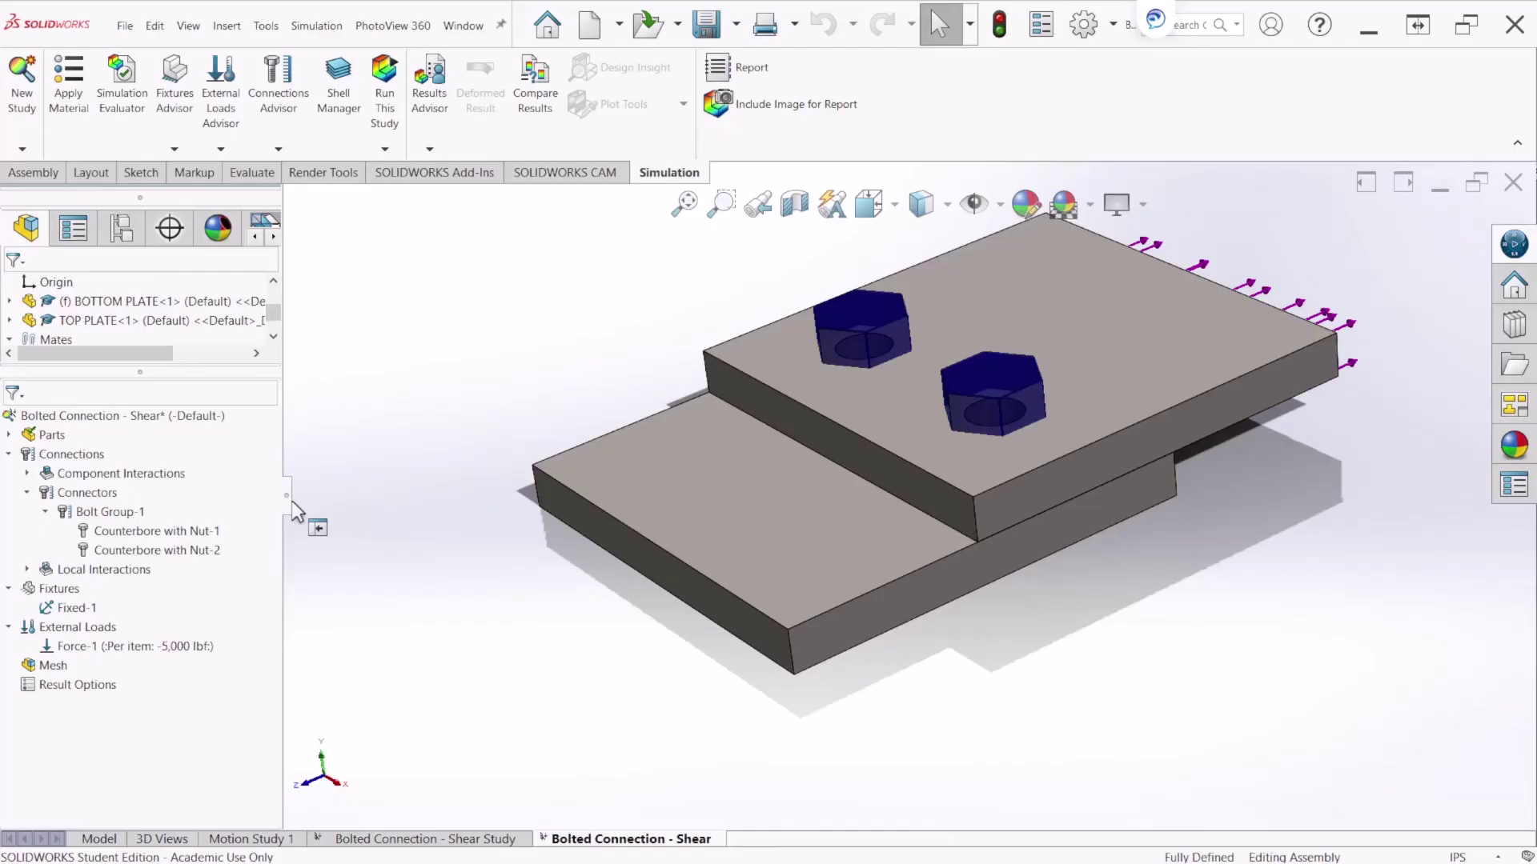
drag(296, 512, 324, 513)
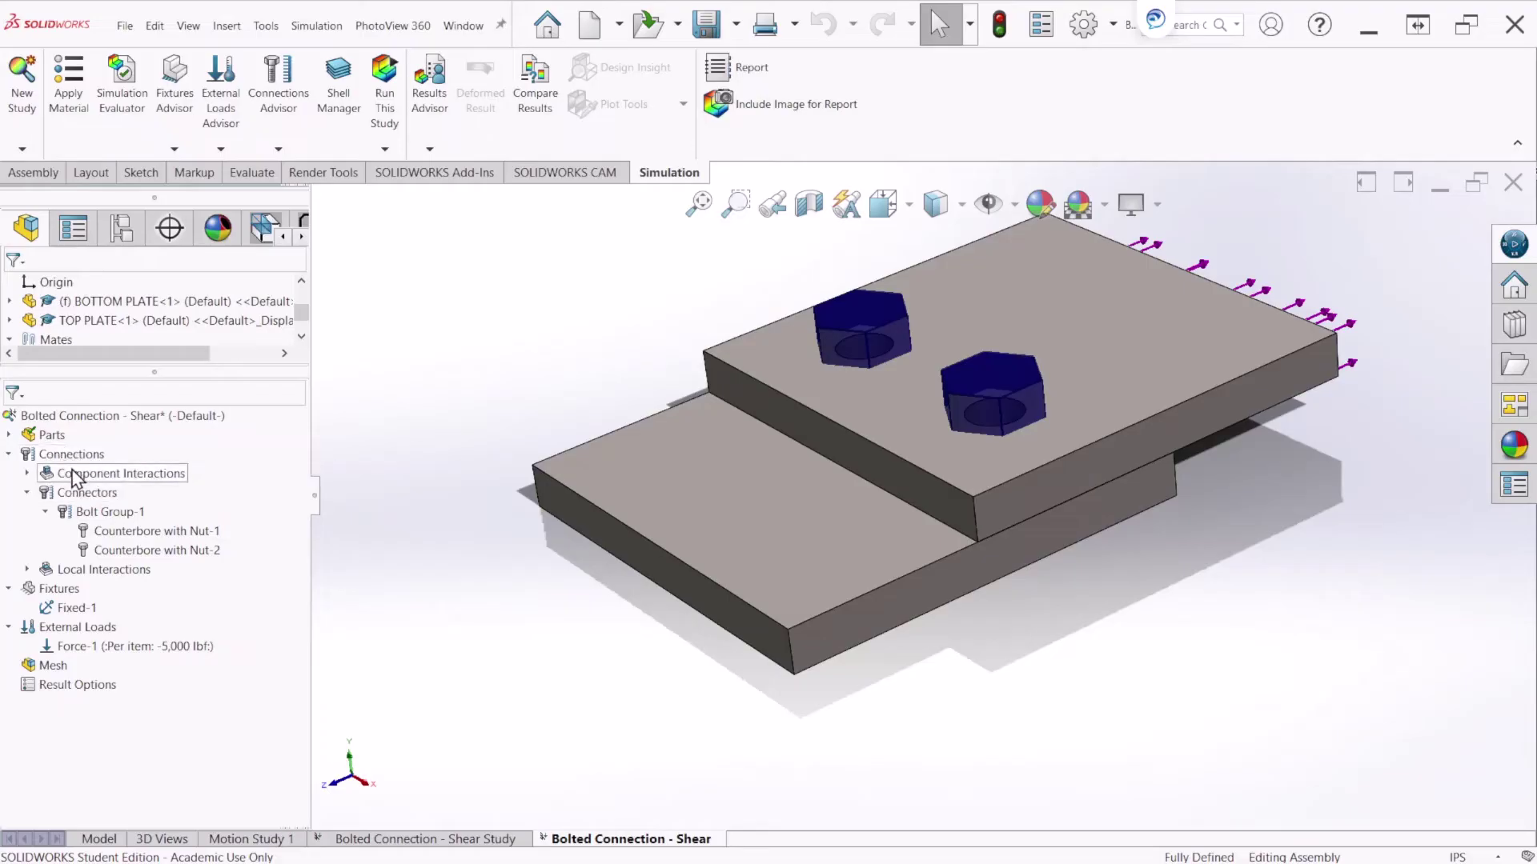
click(48, 435)
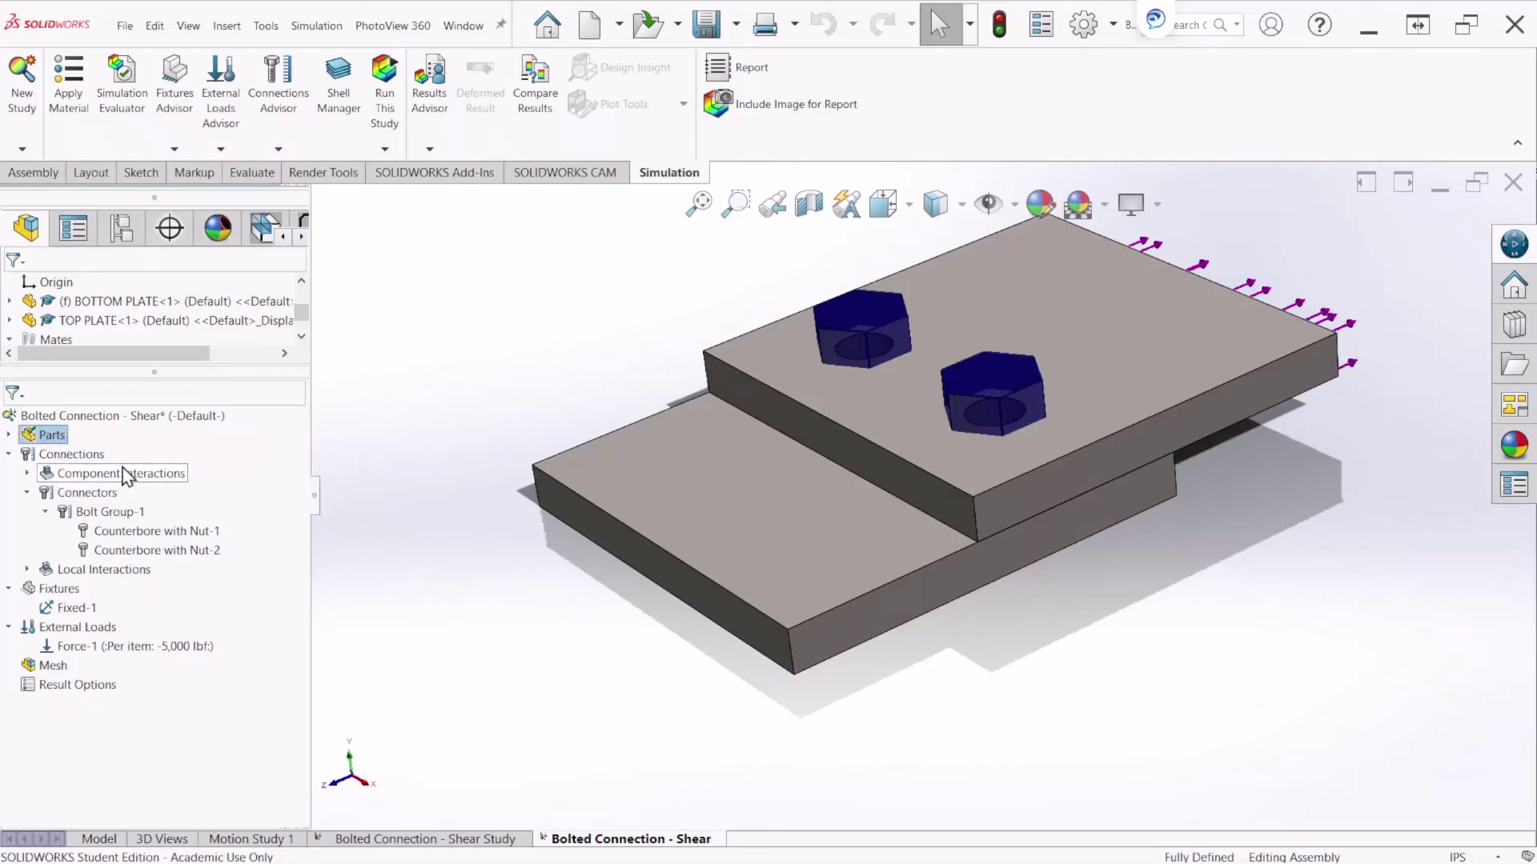
click(68, 454)
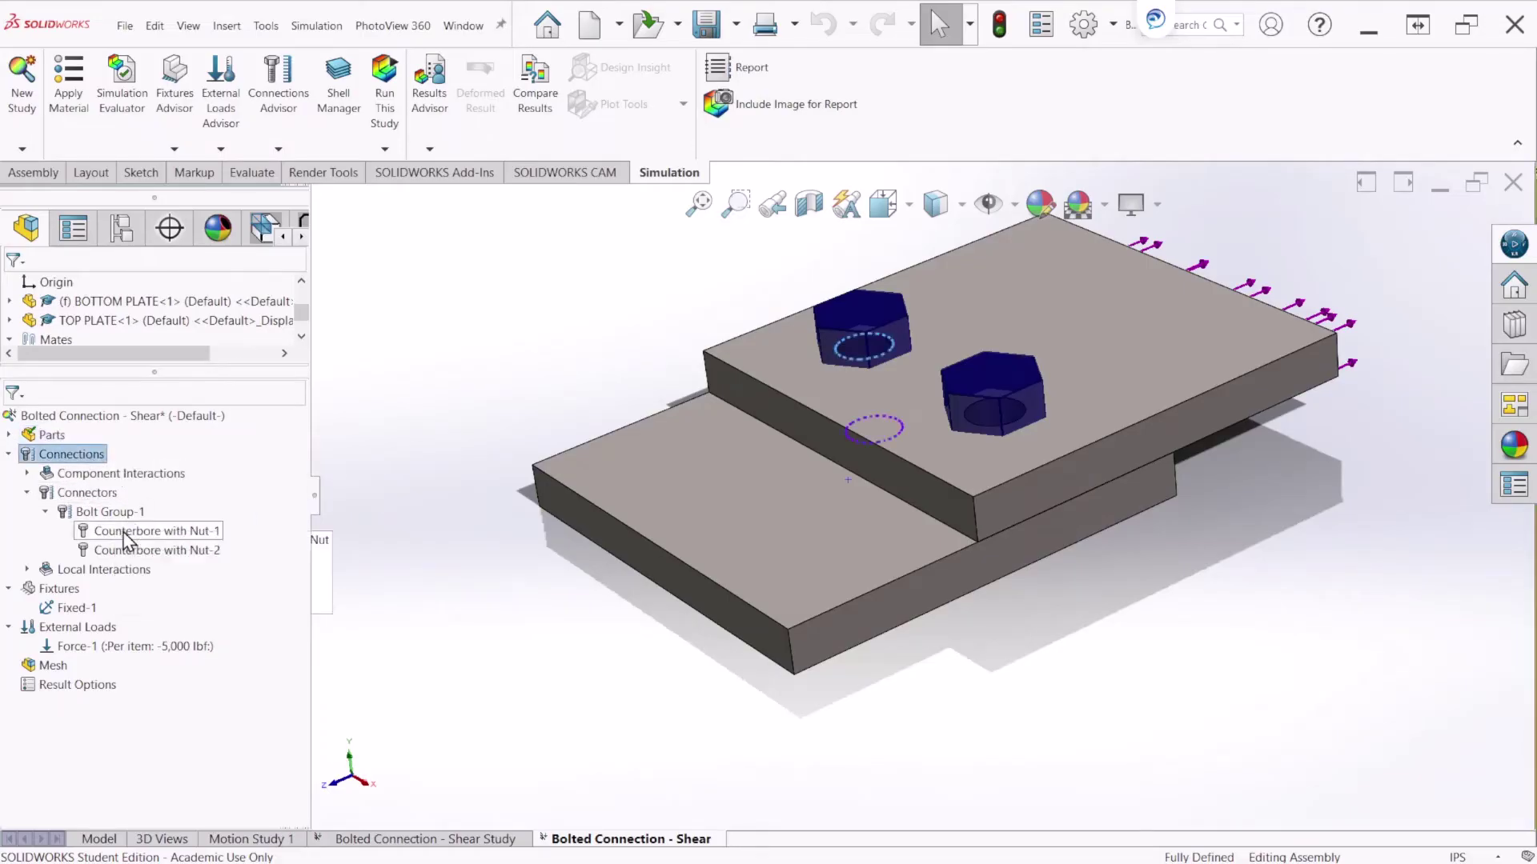
click(128, 533)
click(61, 590)
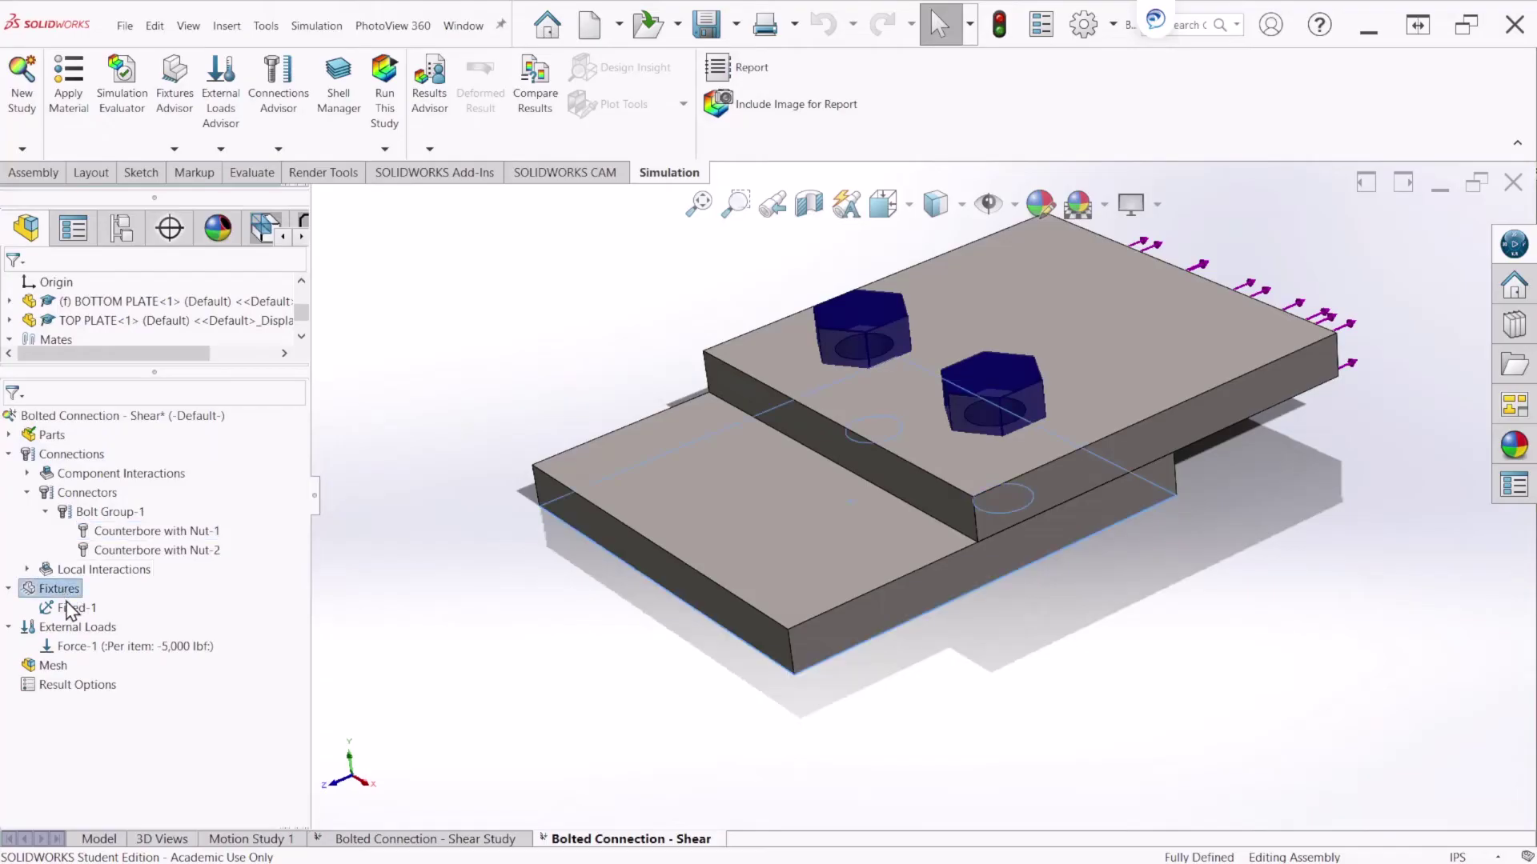
click(72, 629)
click(56, 664)
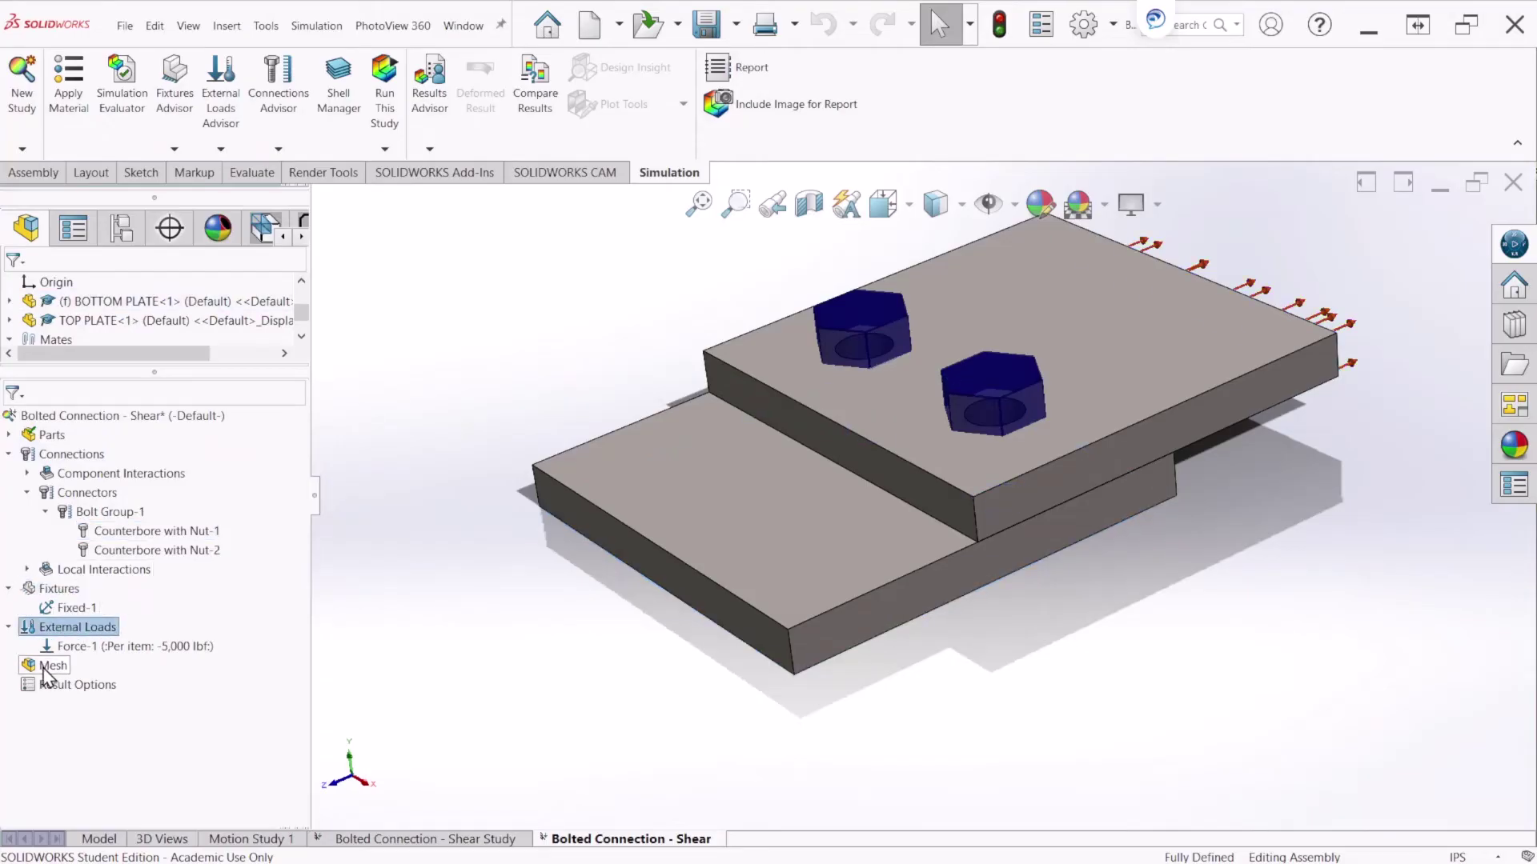
Create a default mesh and run the study, giving von Mises stress near 6.489e+08 N/m^2
right_click(56, 664)
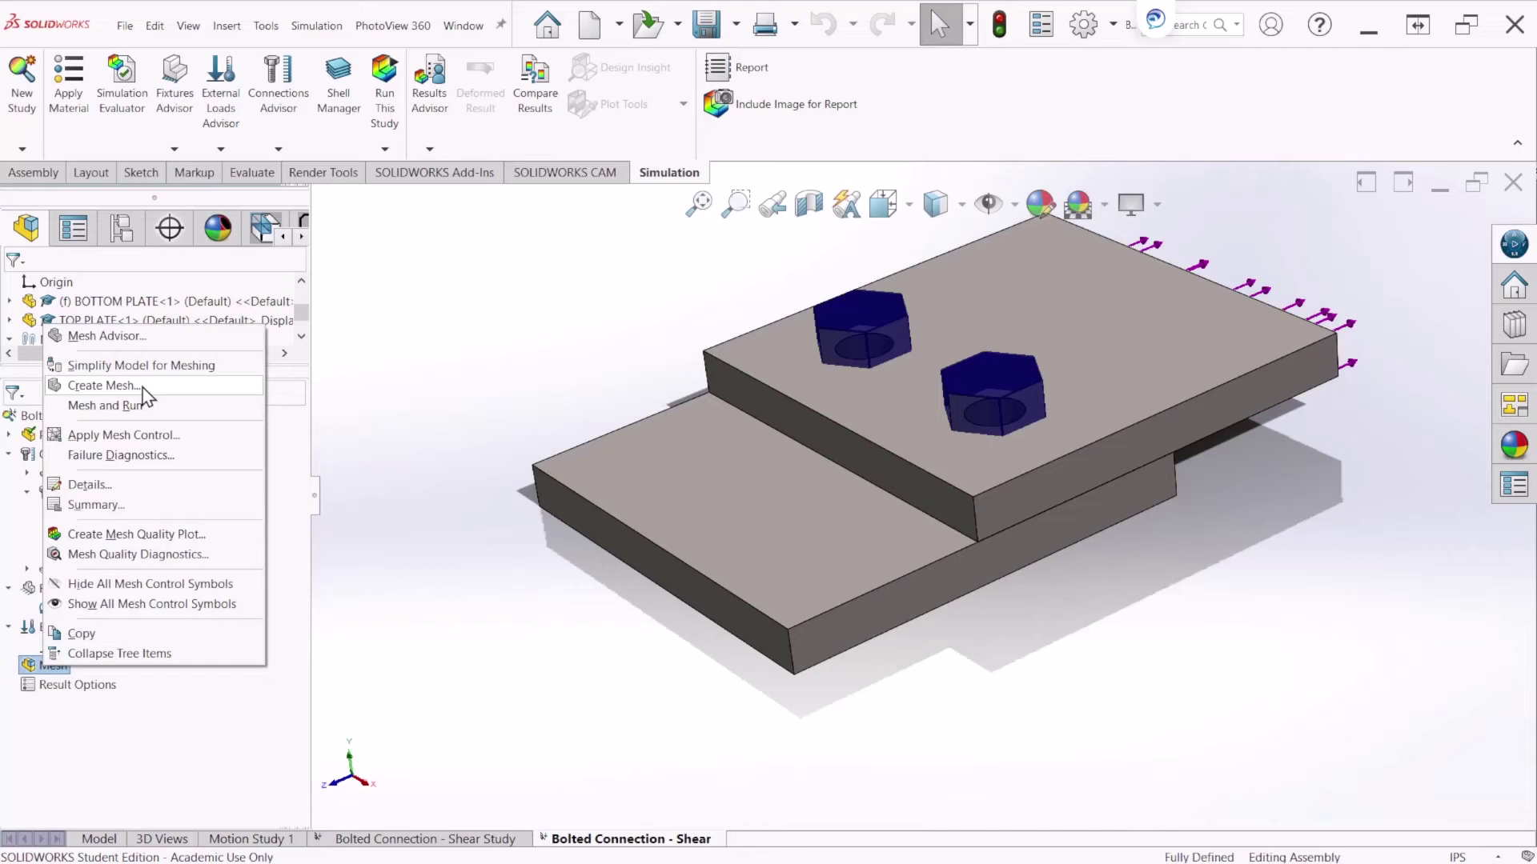
click(104, 386)
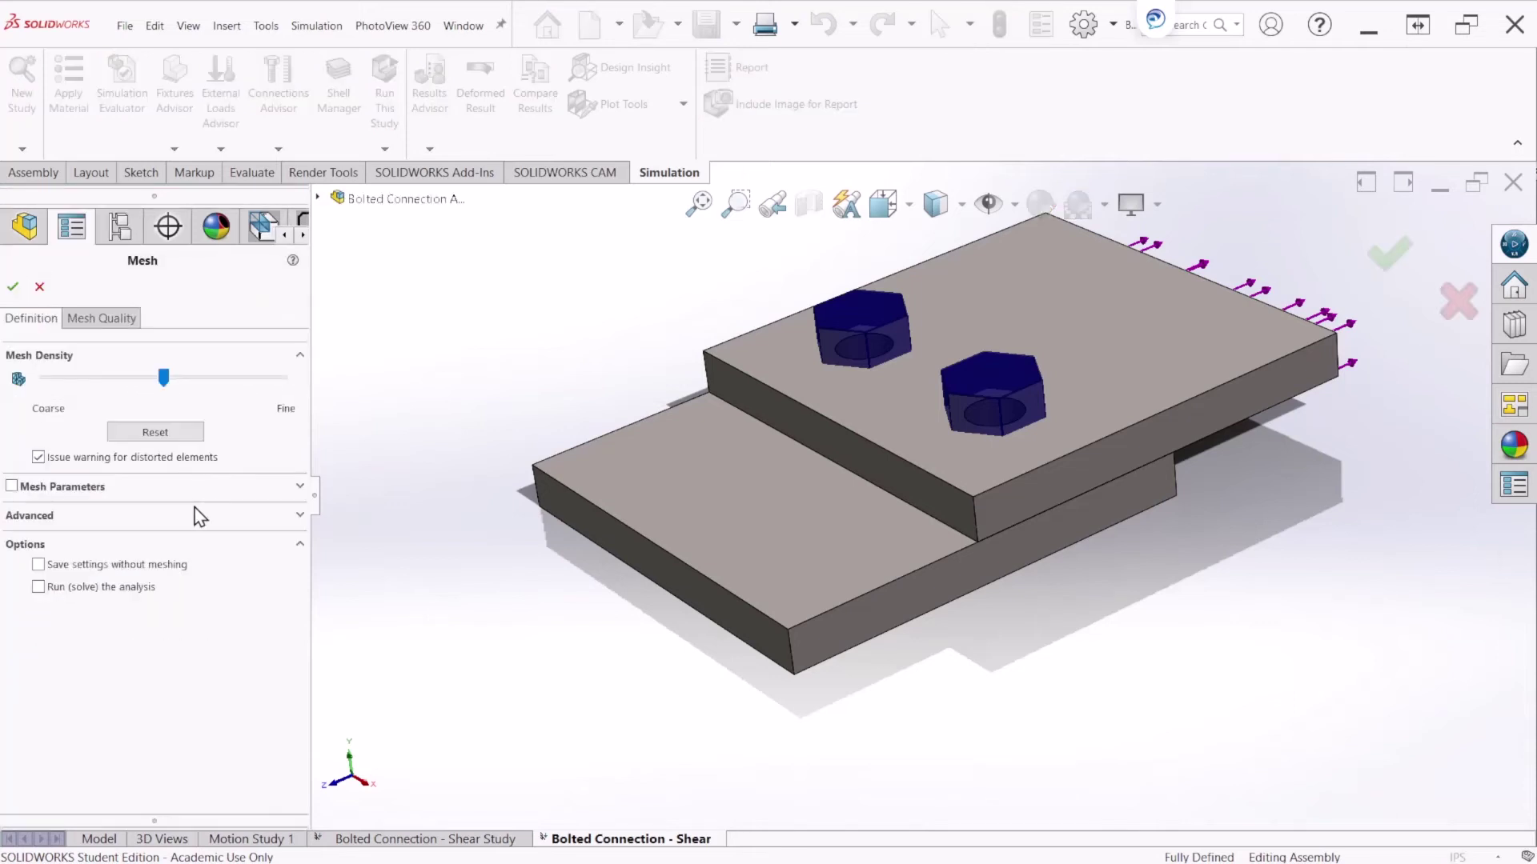
click(13, 285)
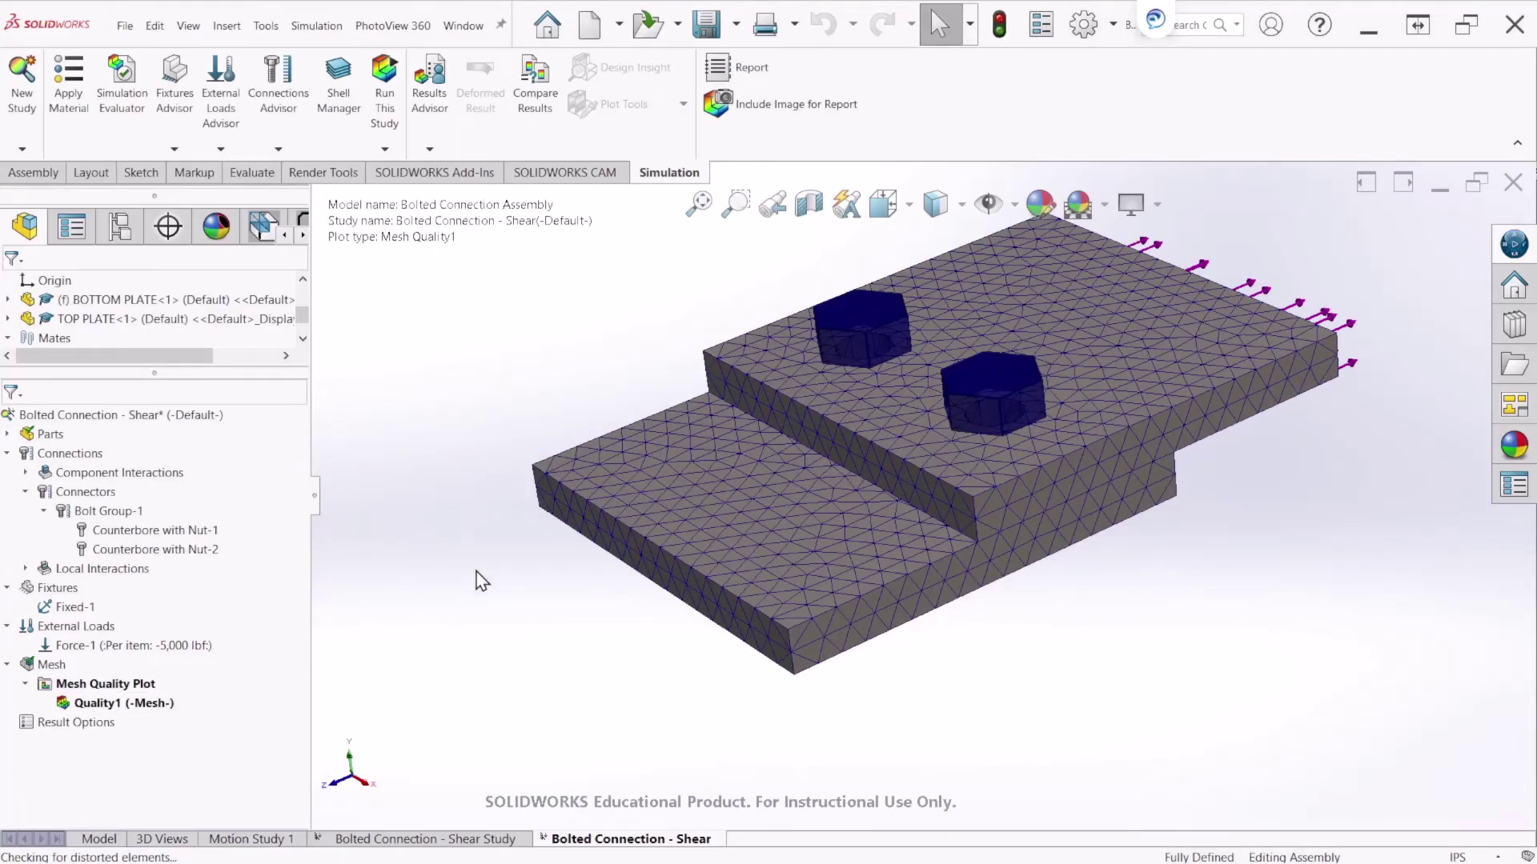
scroll(636, 564, up, 1)
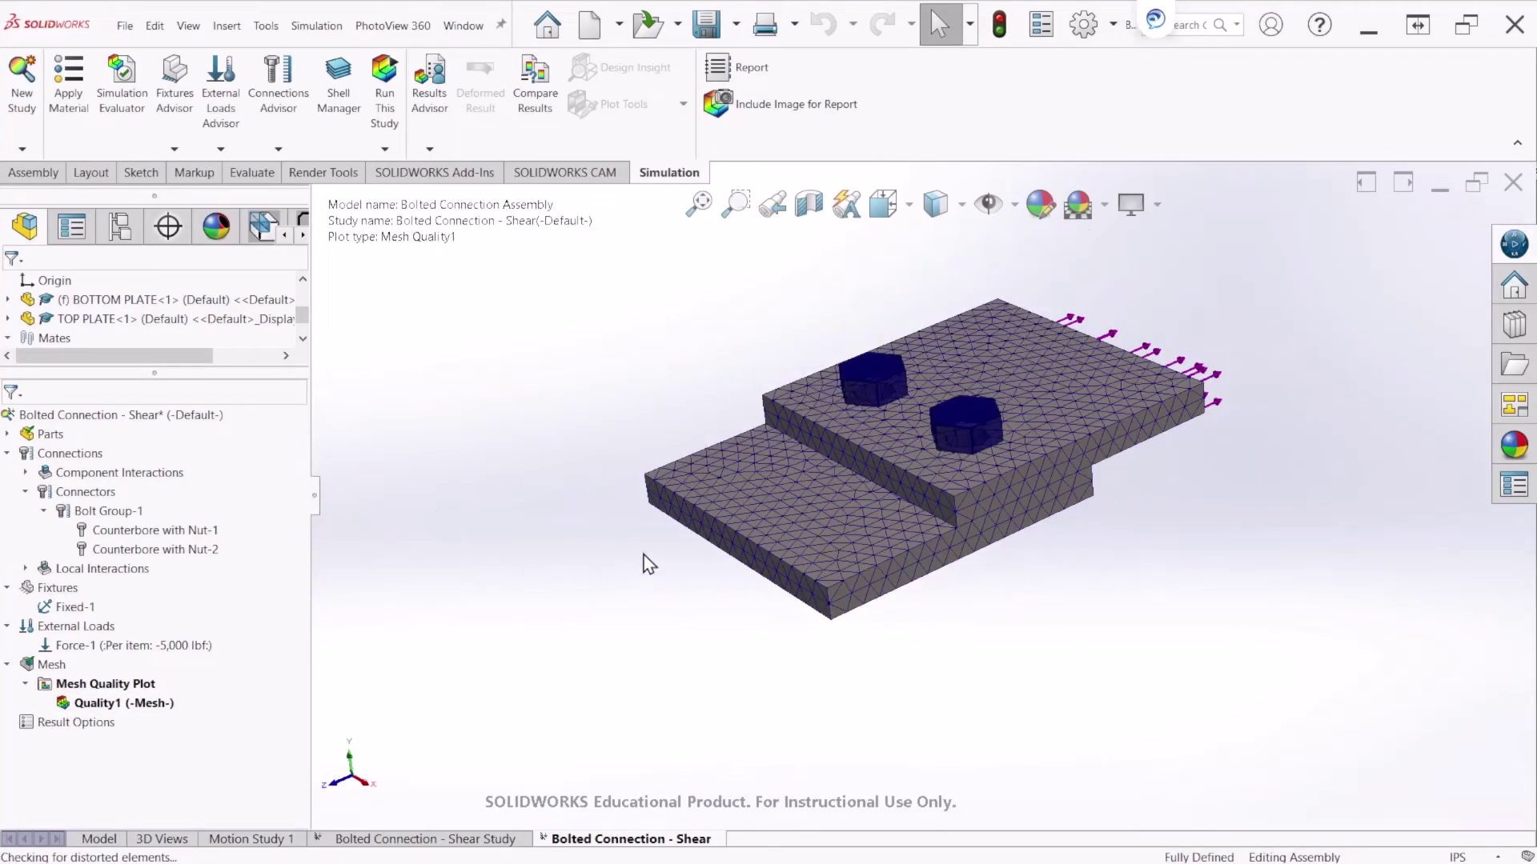
click(386, 92)
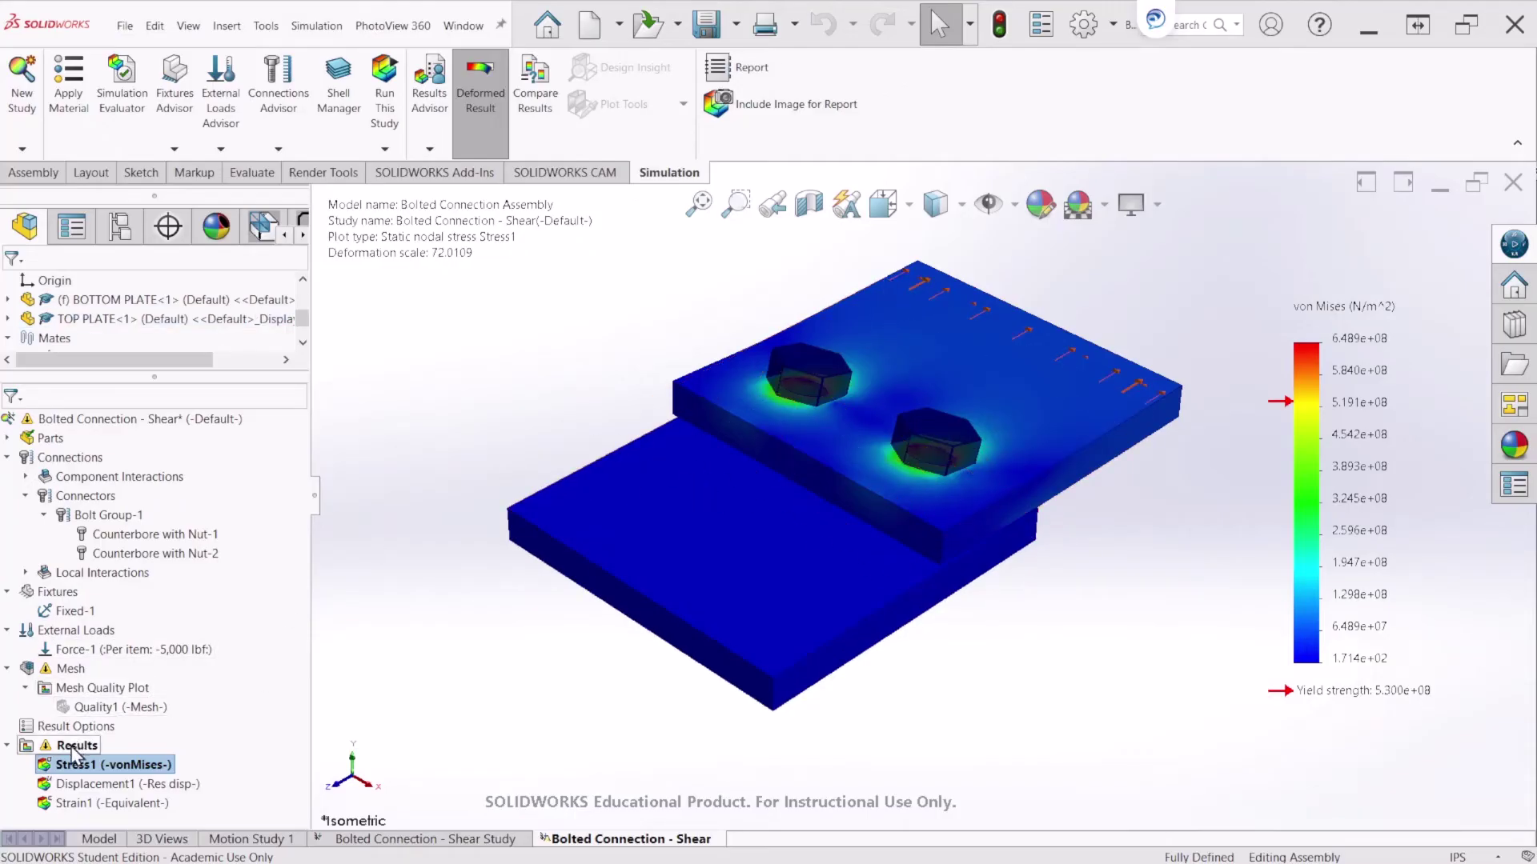
Create Pin/Bolt Check1 under Results, showing both counterbore bolts need attention
right_click(75, 753)
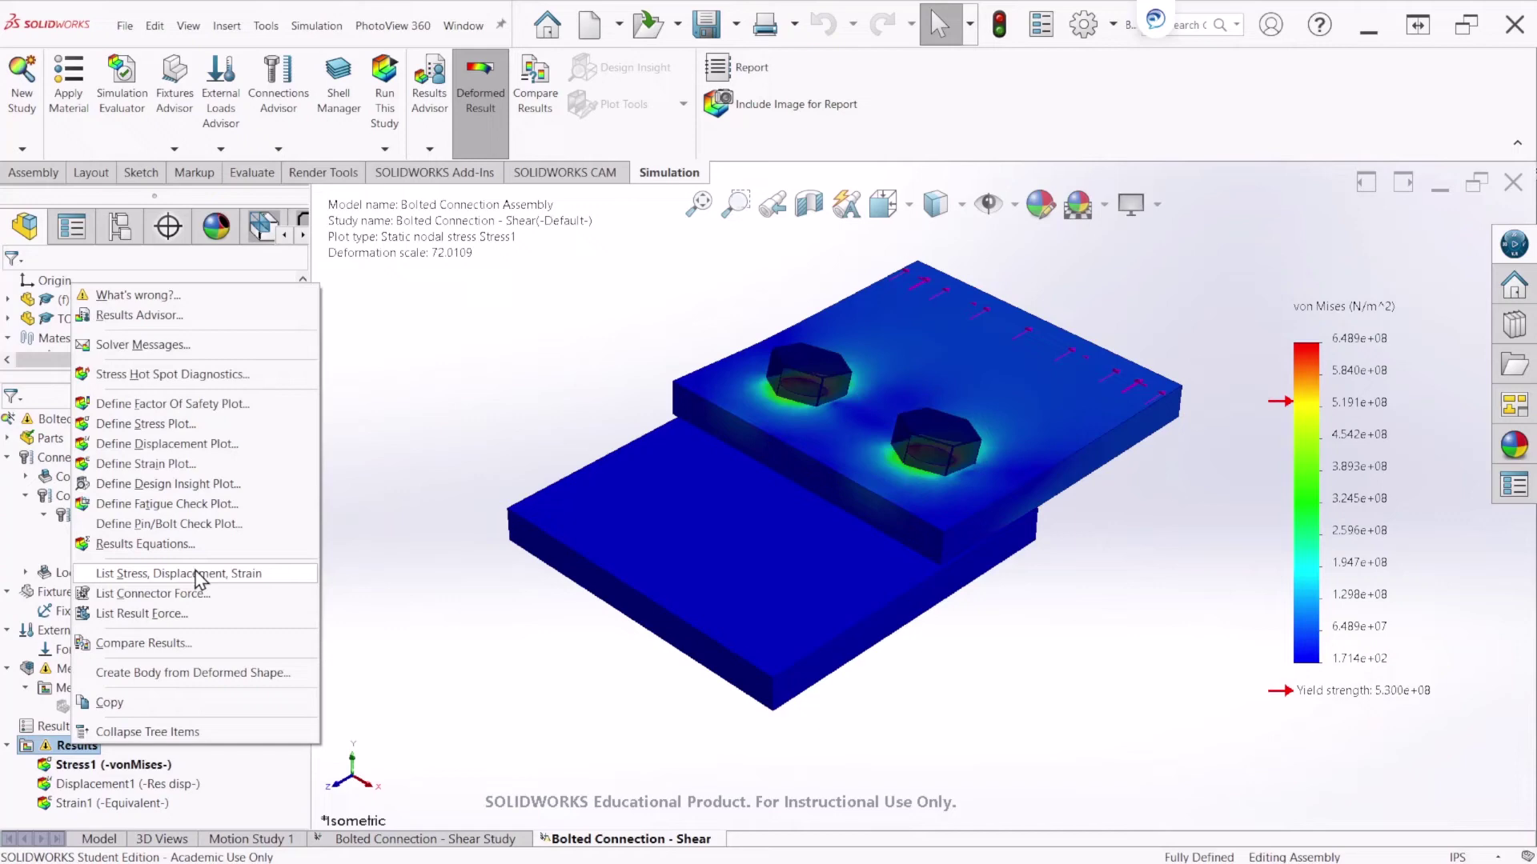
click(251, 525)
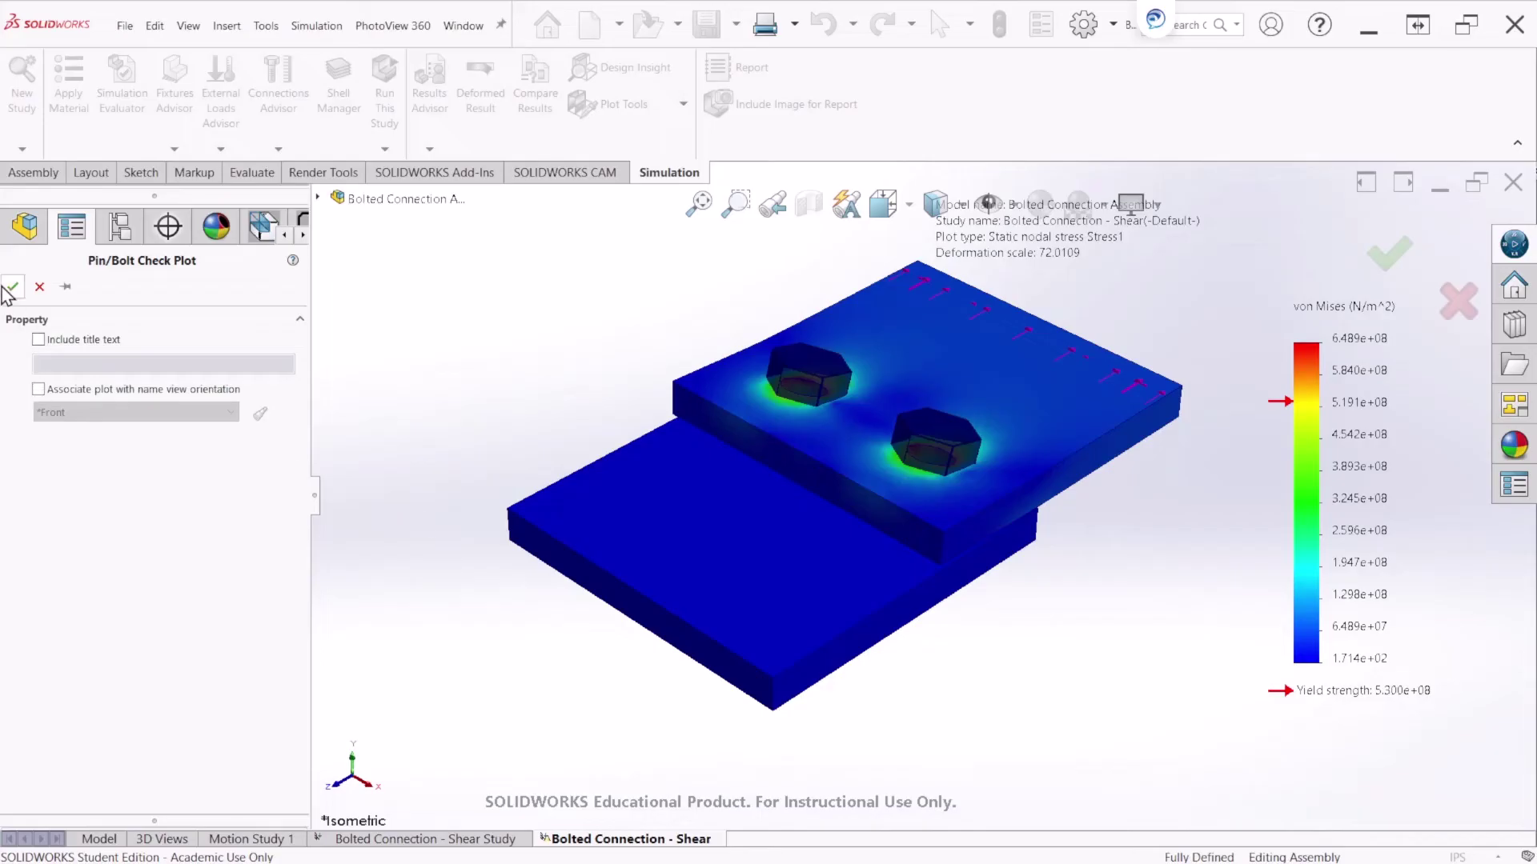
click(12, 288)
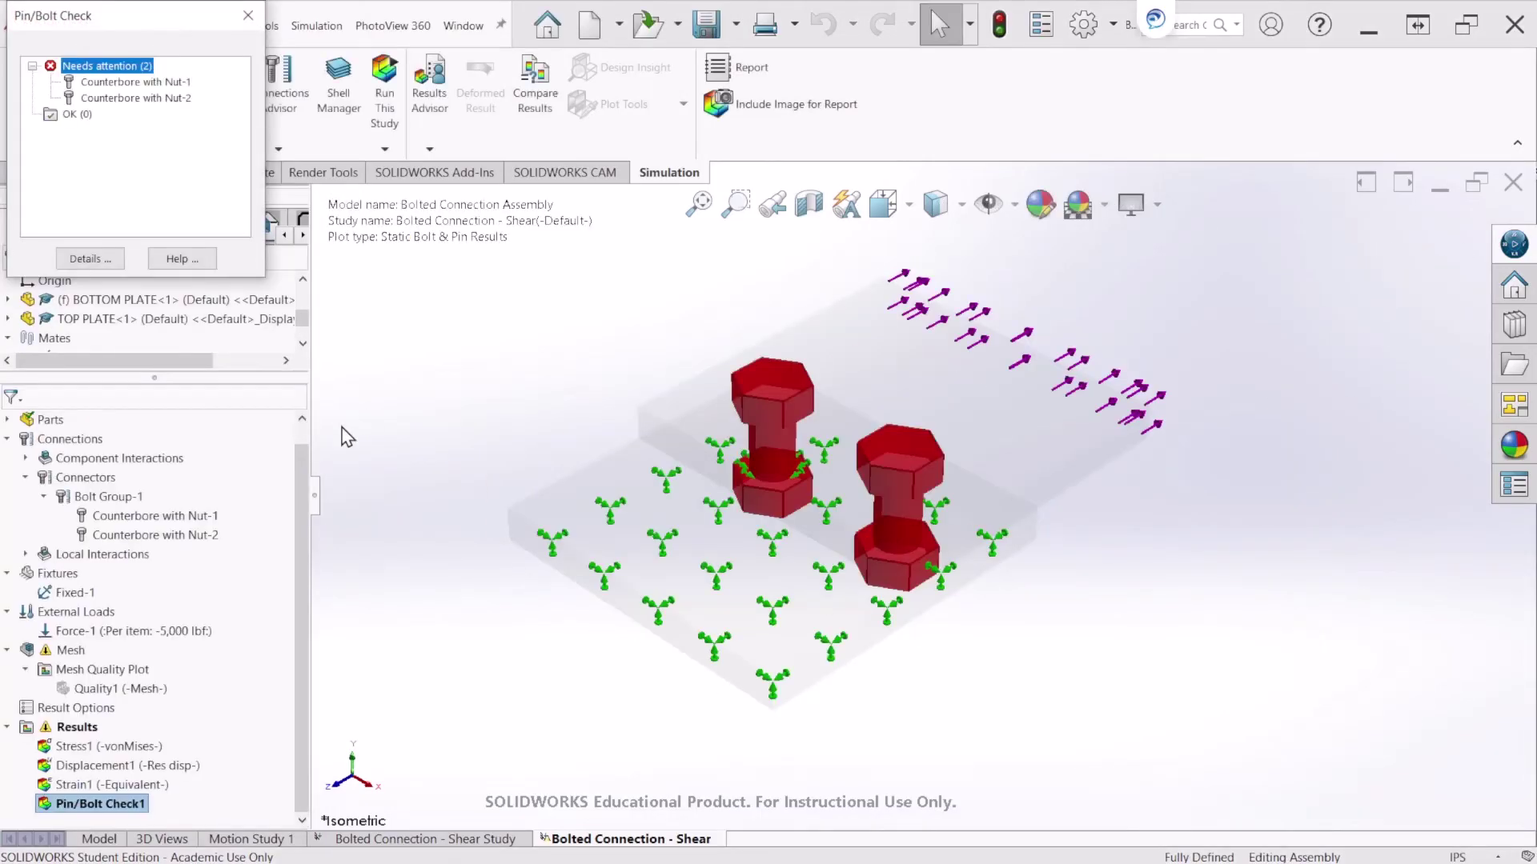
drag(190, 24, 503, 80)
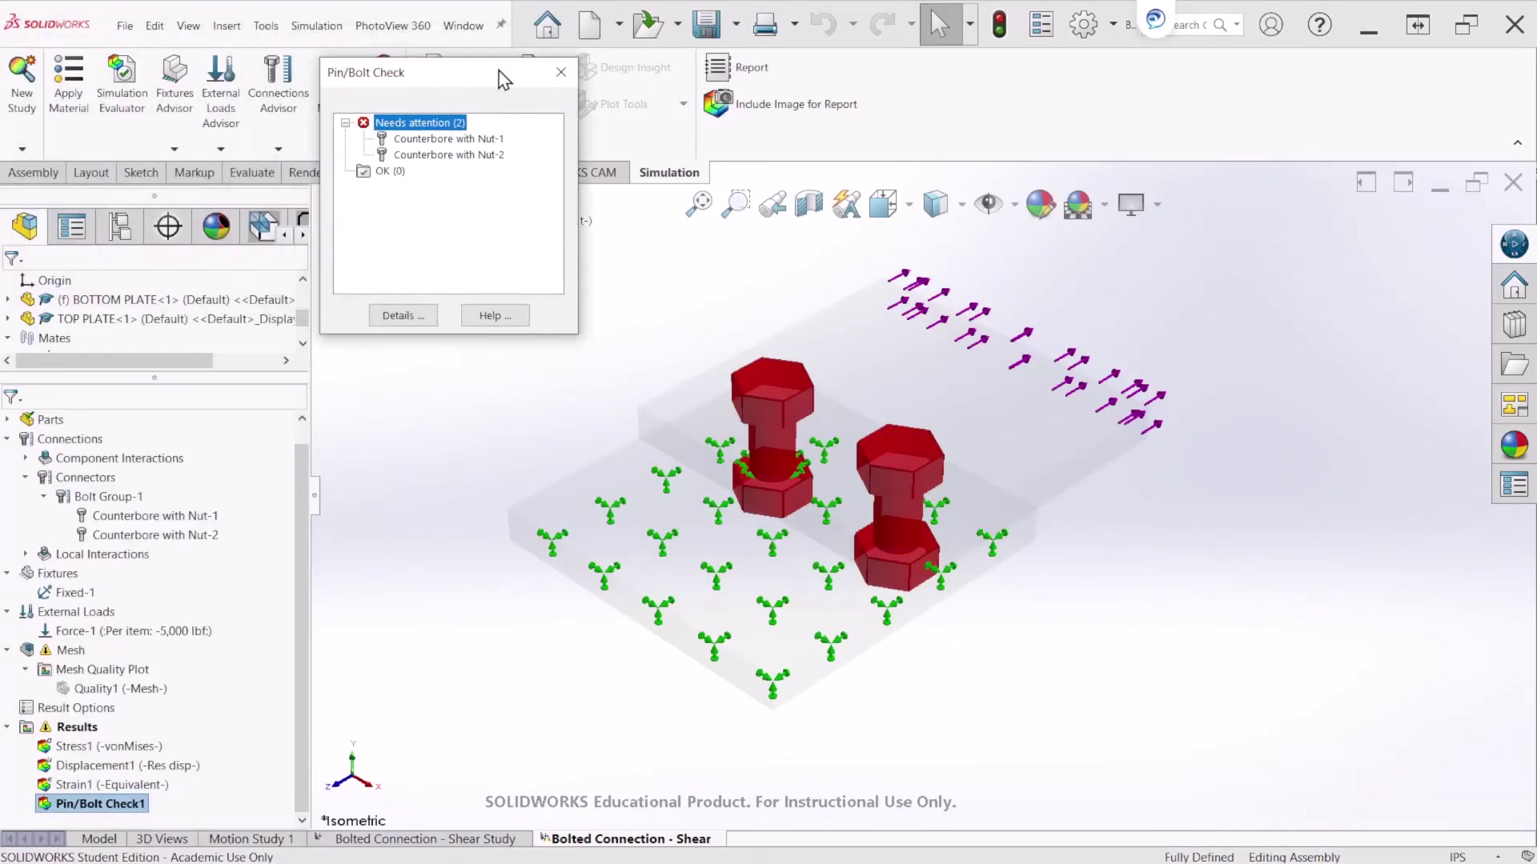
Open the detailed connector force table and enlarge it to show all rows
click(403, 316)
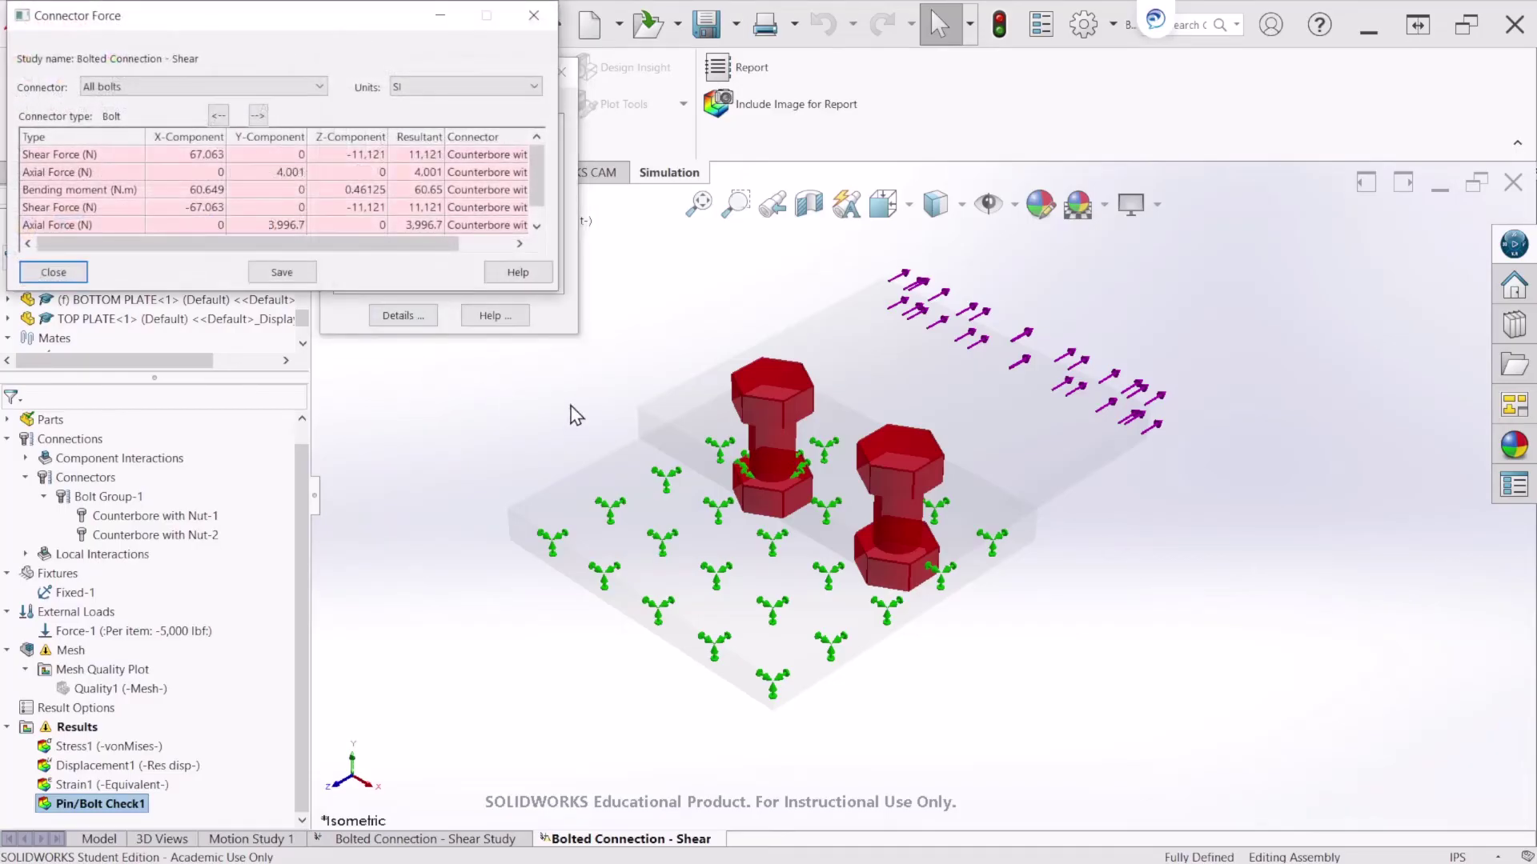
drag(376, 26, 497, 72)
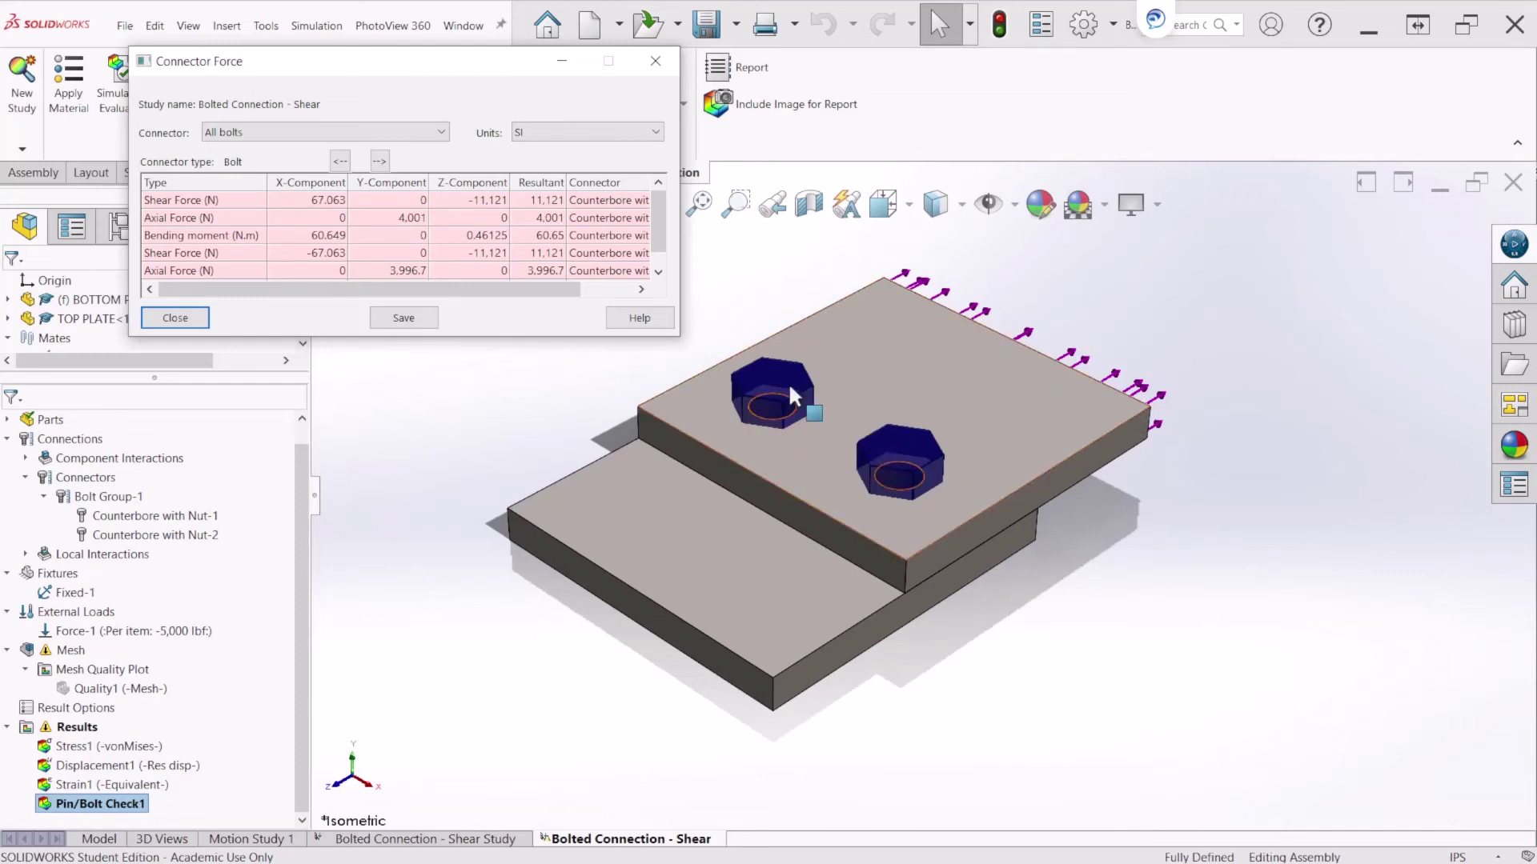
drag(681, 341, 783, 369)
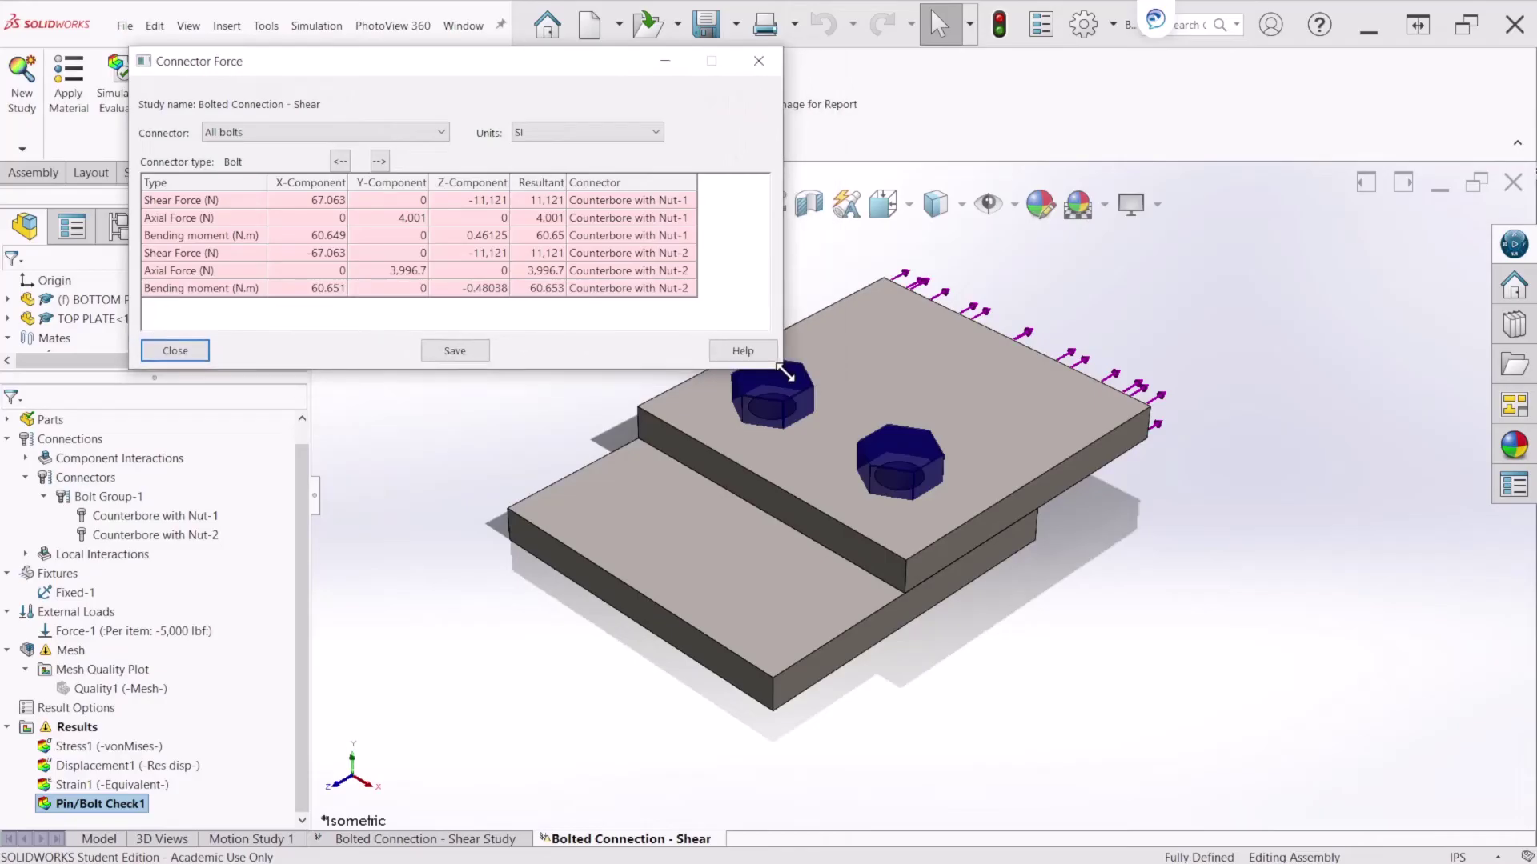
drag(267, 80, 383, 78)
drag(478, 80, 459, 77)
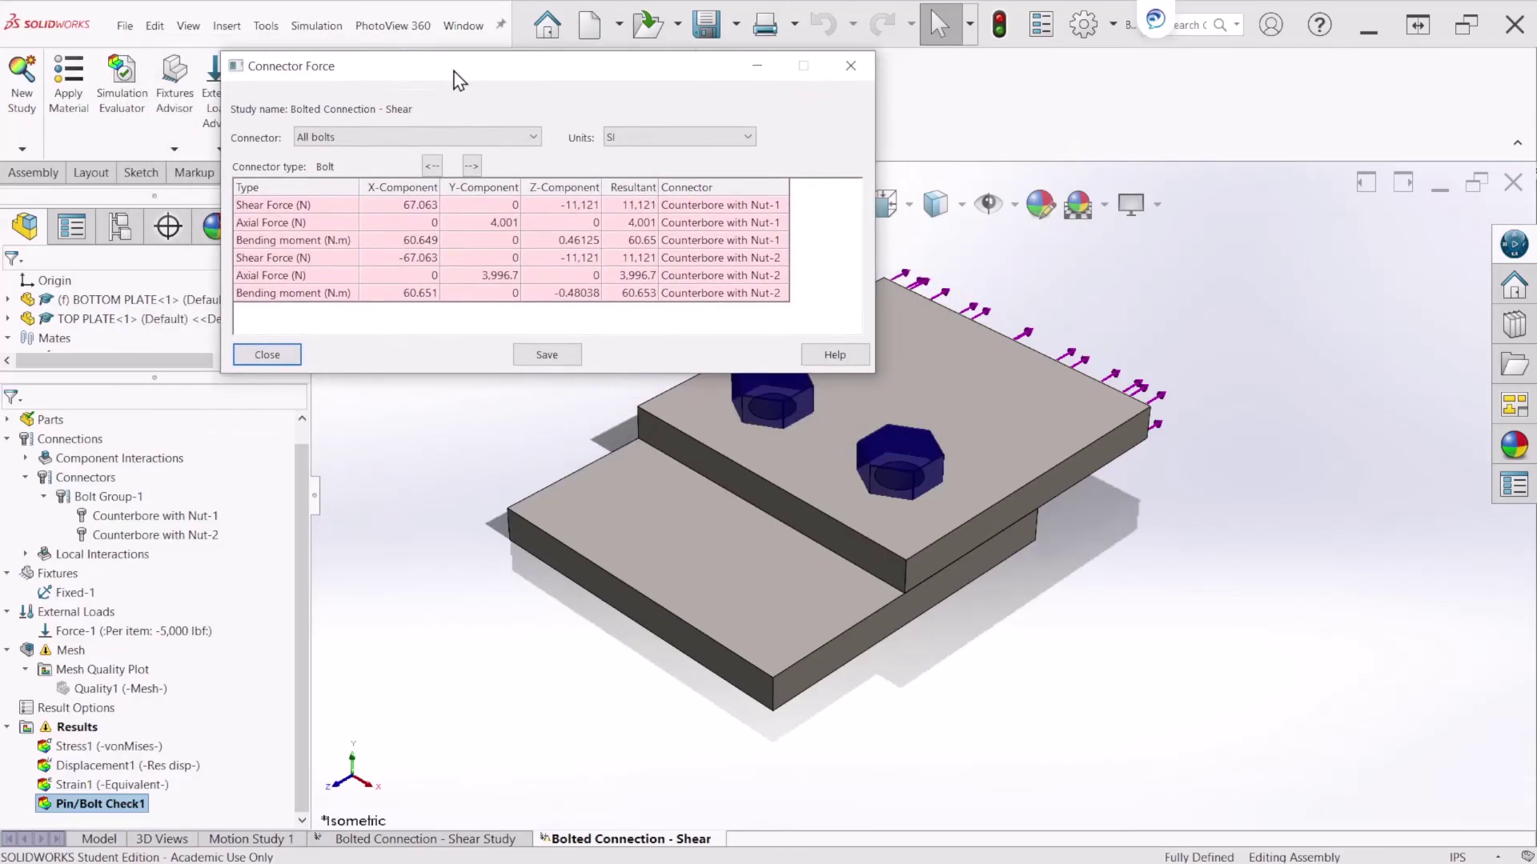
List forces for all bolts in English units
click(642, 137)
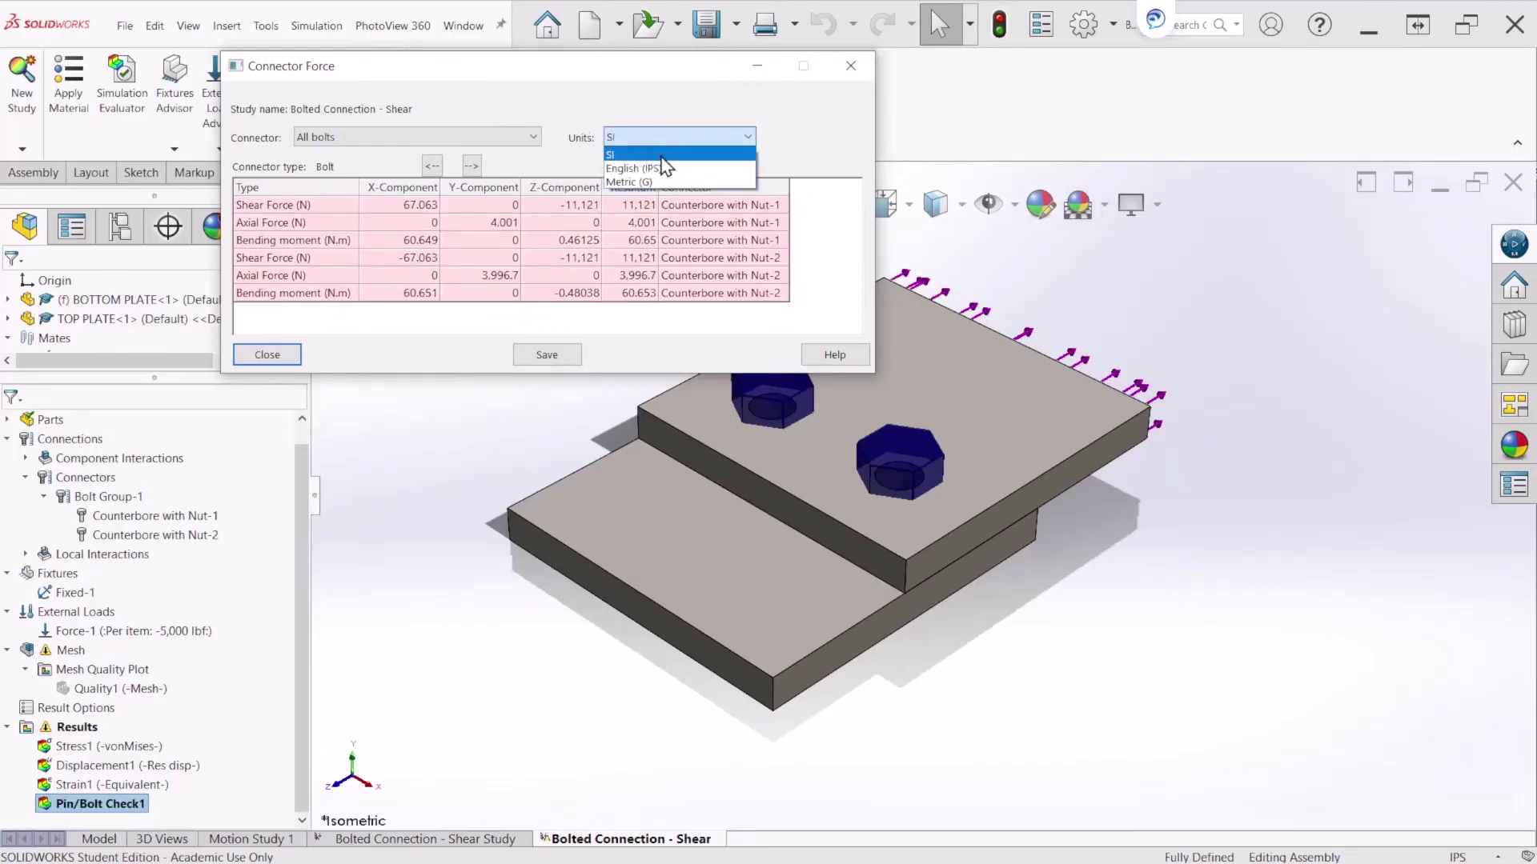
click(446, 137)
click(446, 137)
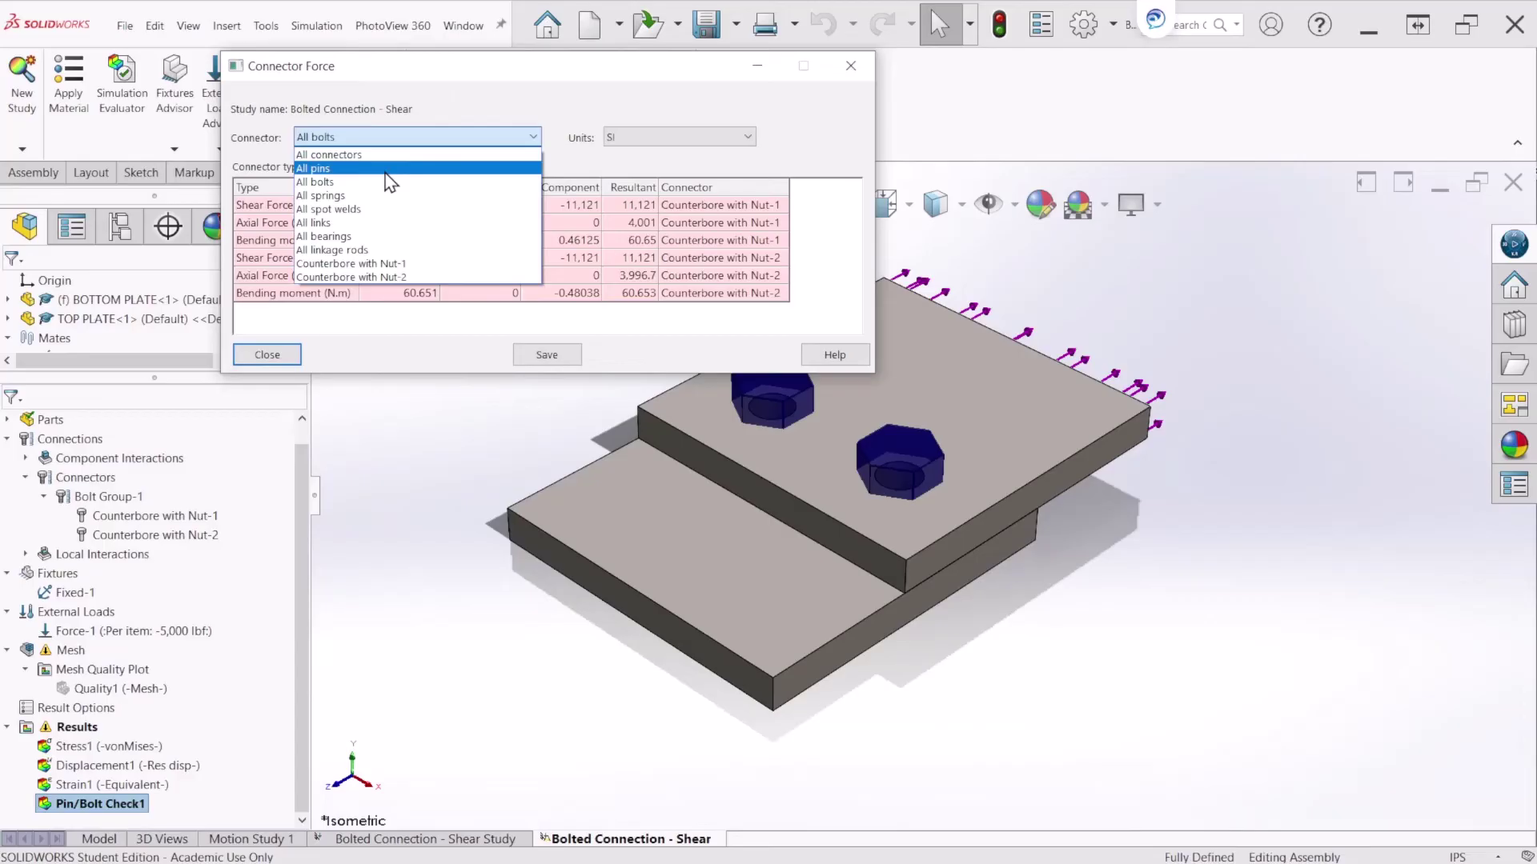
click(342, 181)
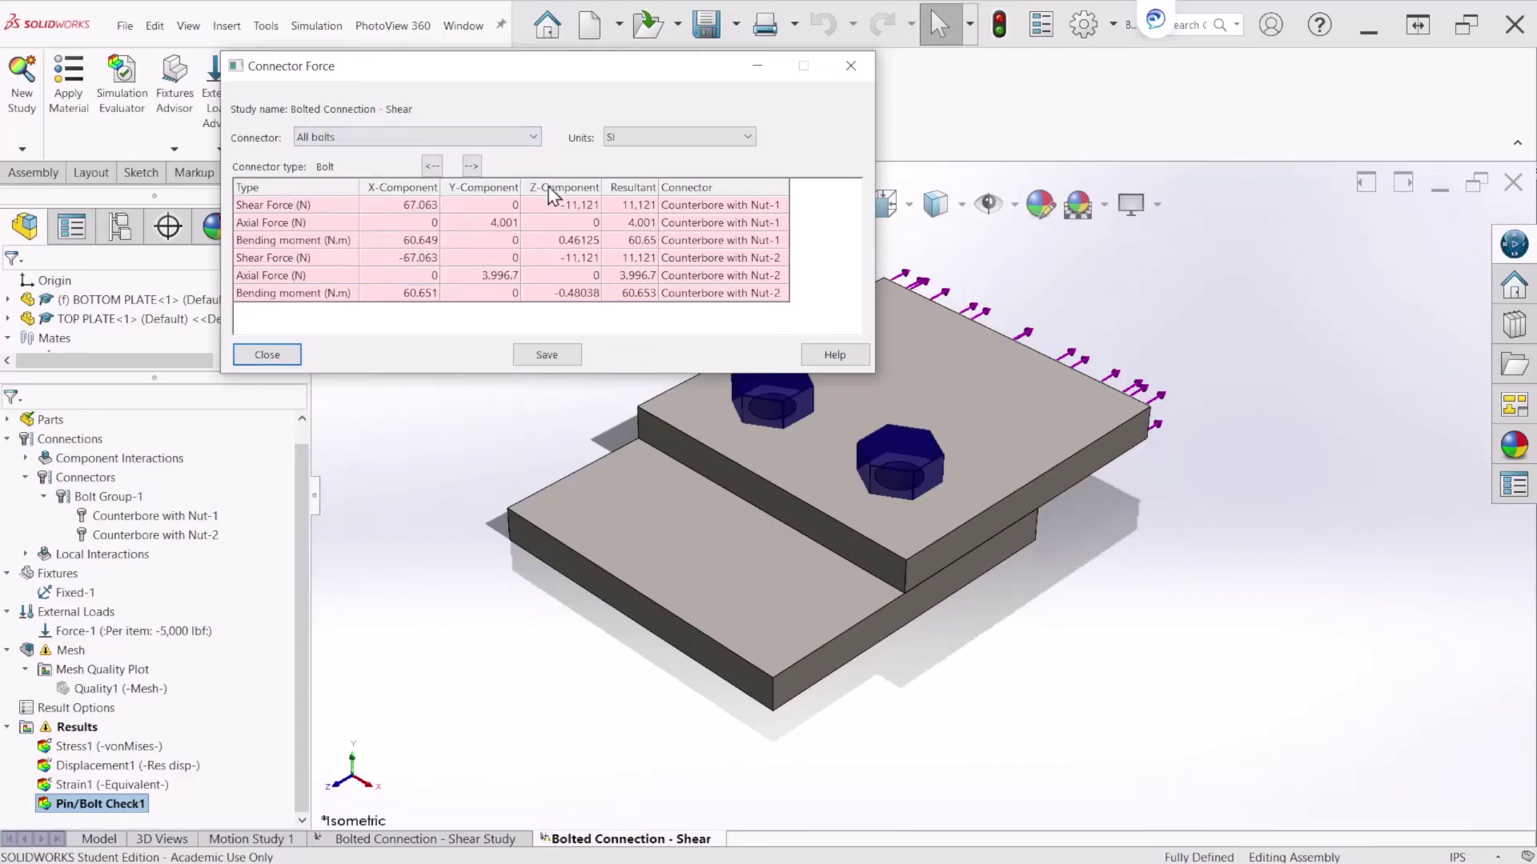
click(632, 138)
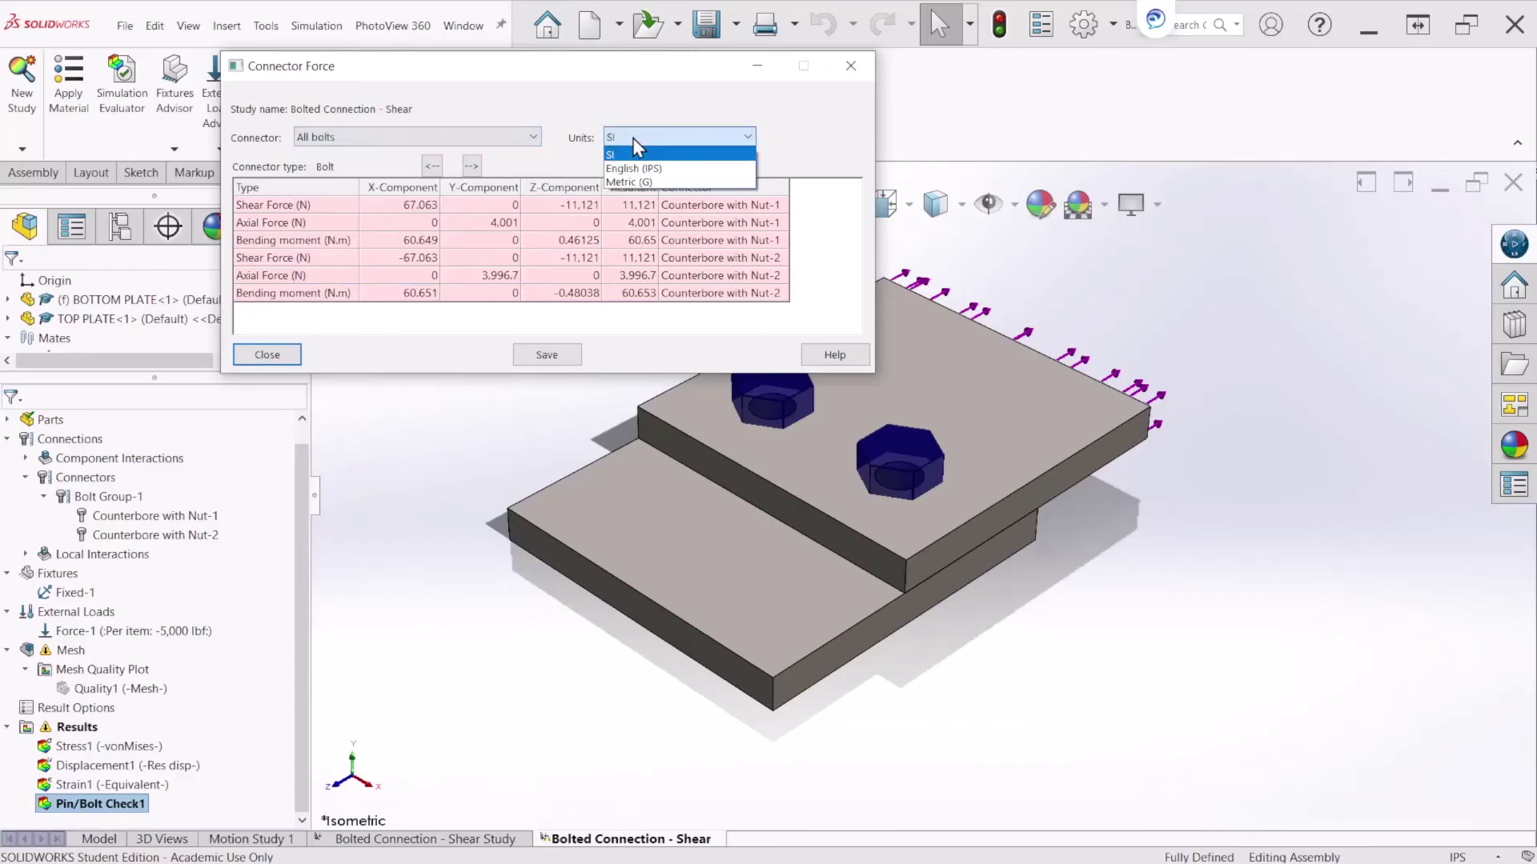
click(659, 169)
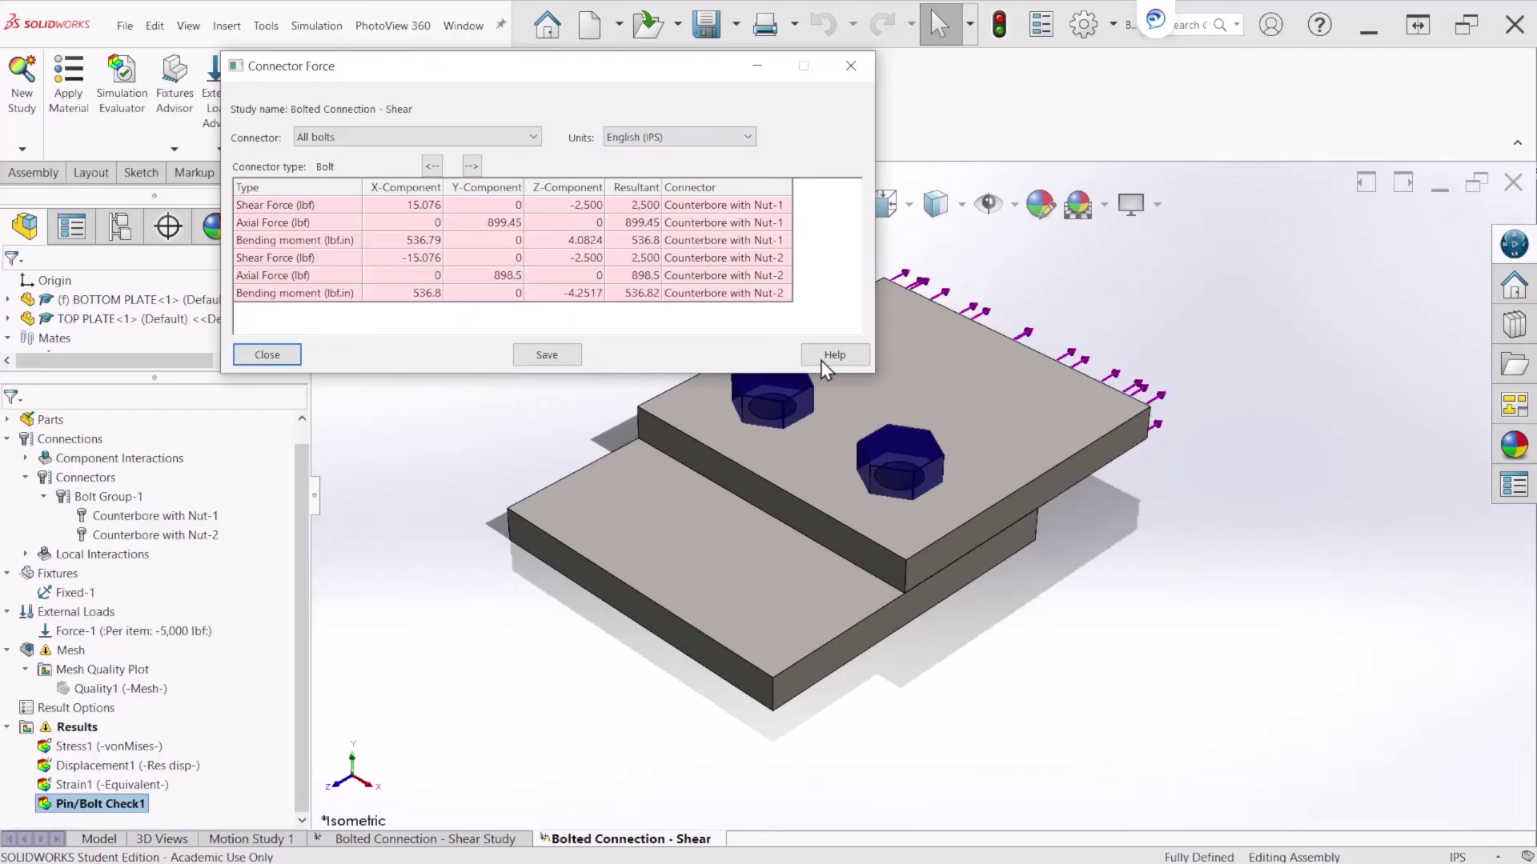
Locate Nut-1 and Nut-2 from their 2,500 lbf shear rows, then close the listing
drag(873, 370, 933, 370)
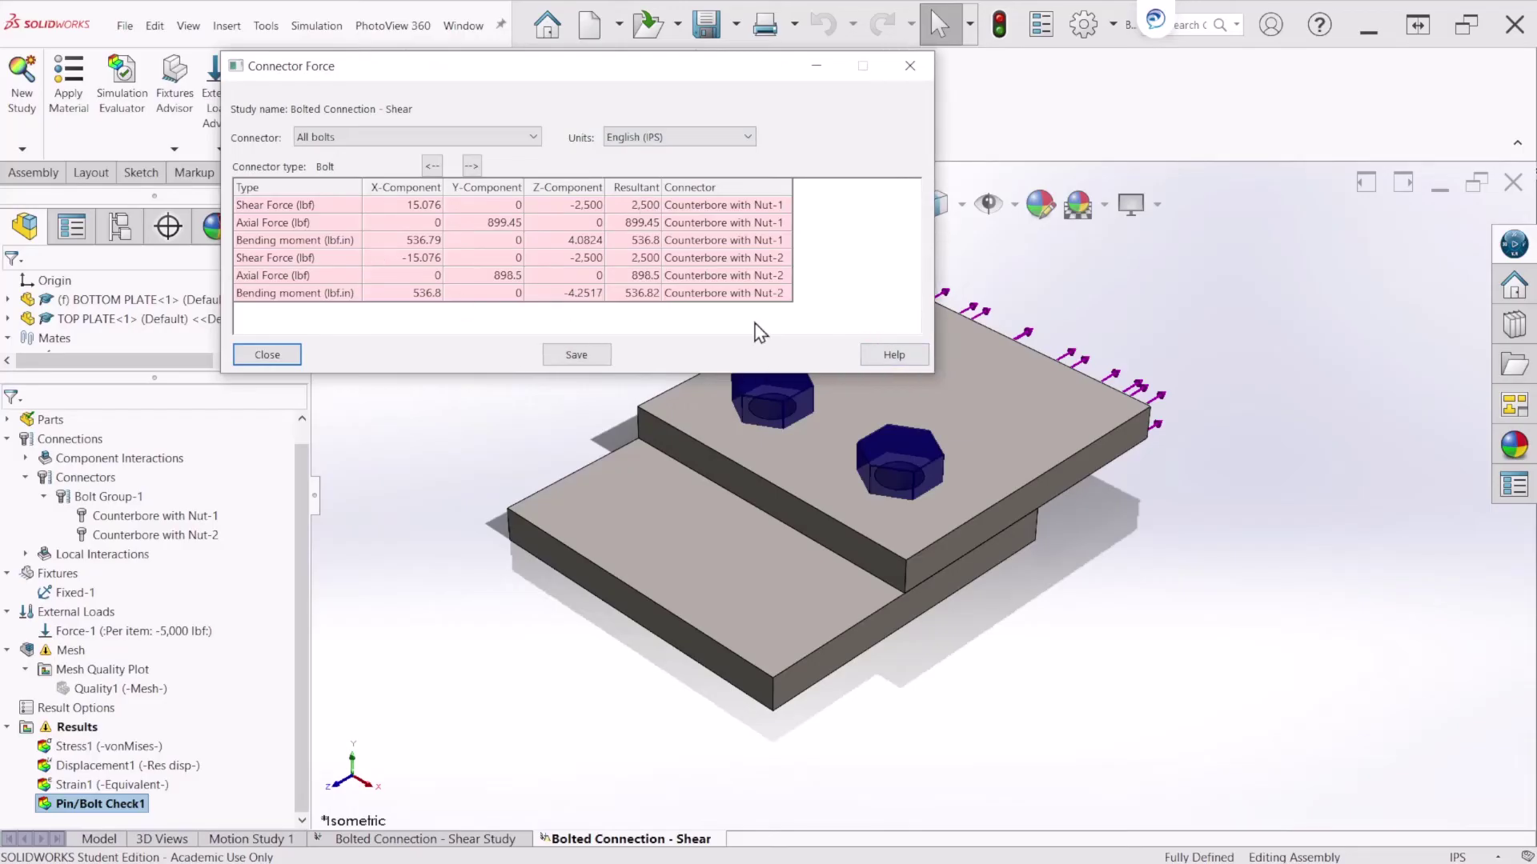
click(769, 216)
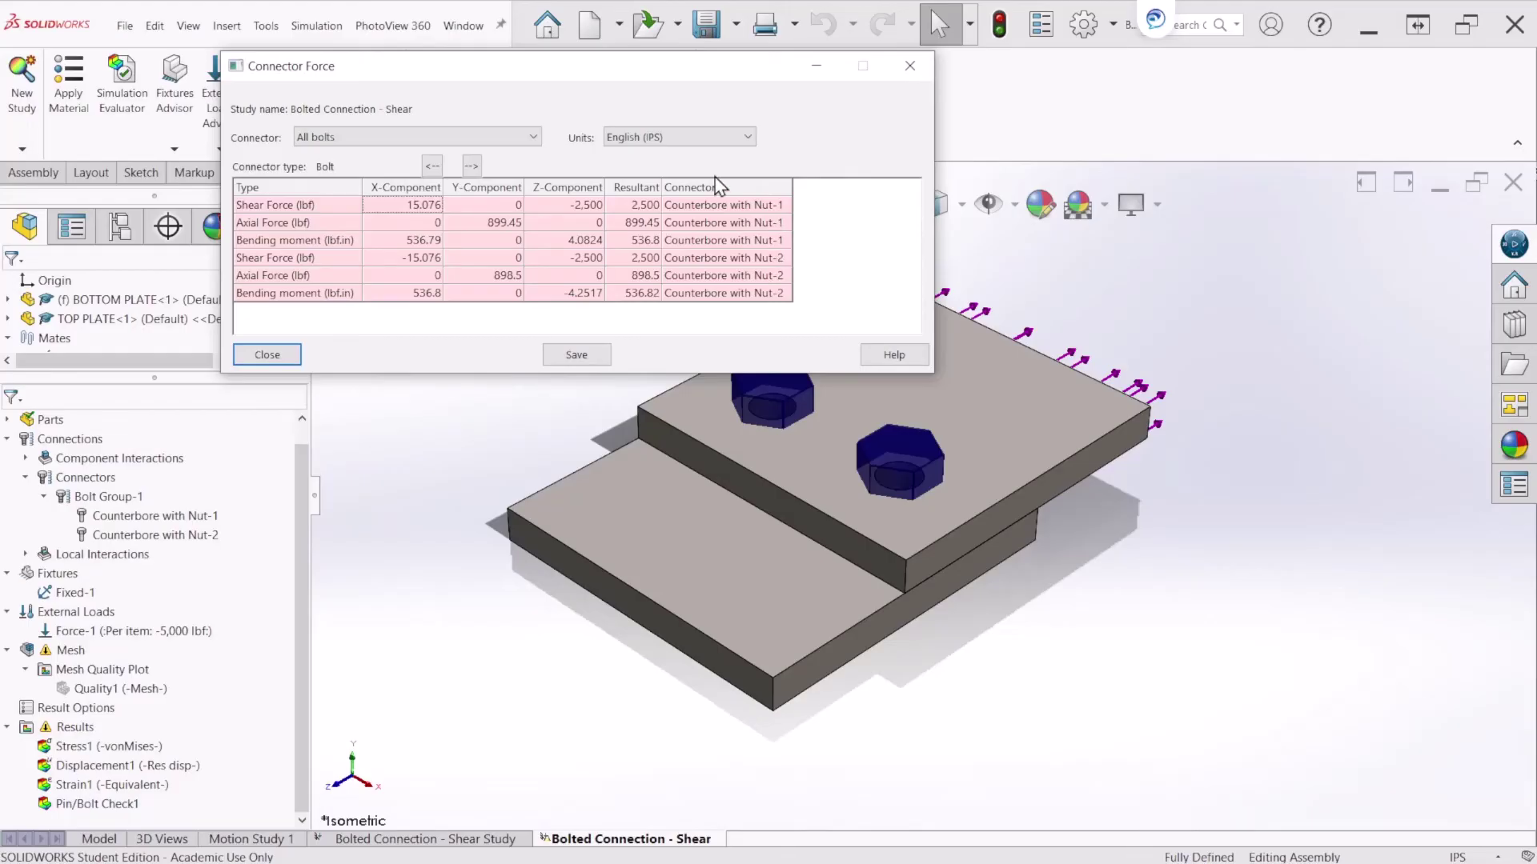
drag(667, 72, 513, 70)
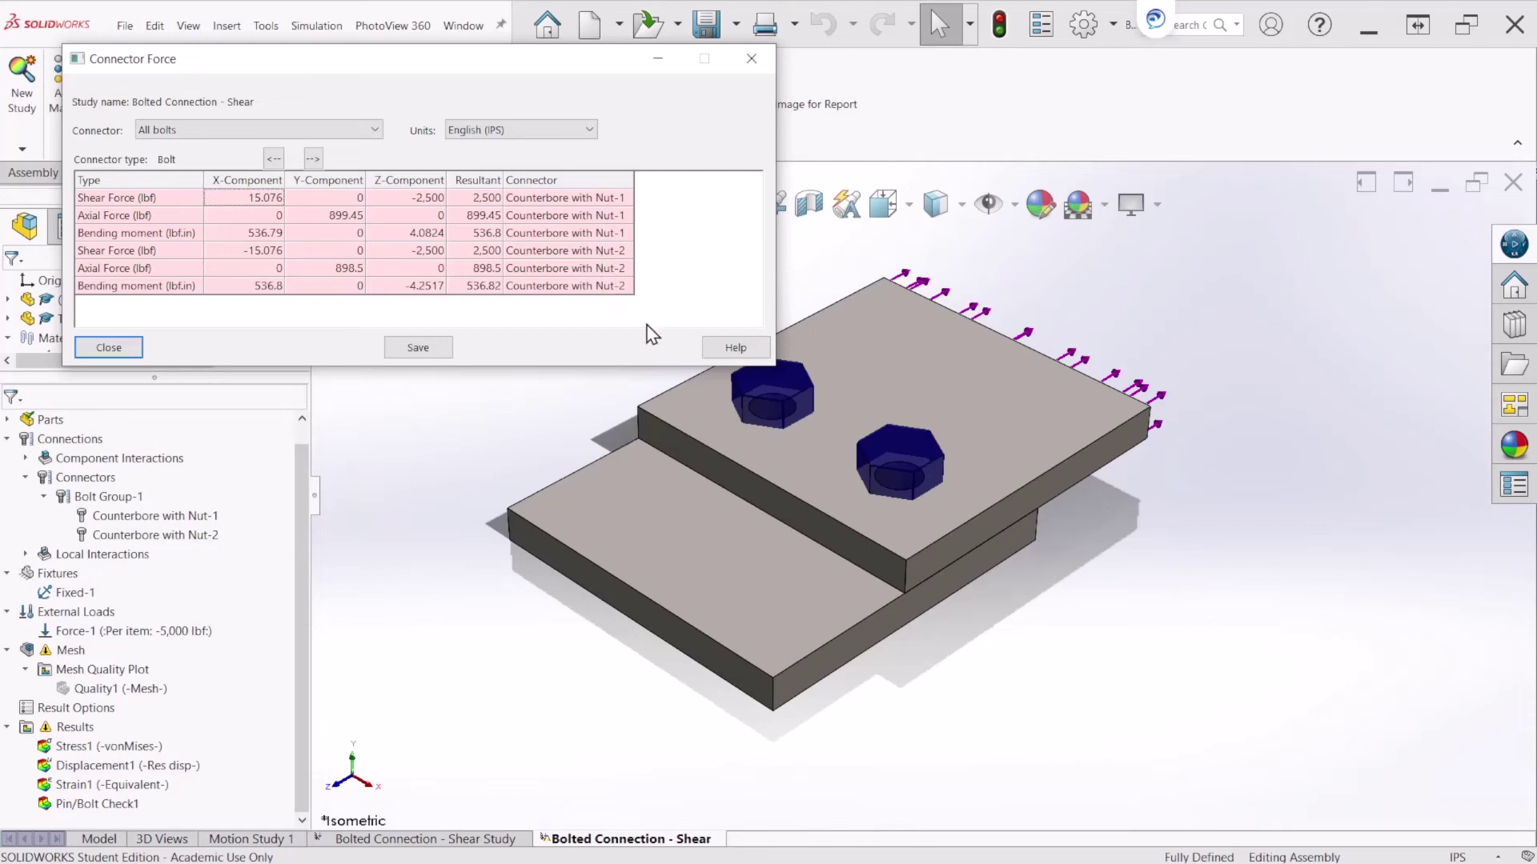
click(893, 480)
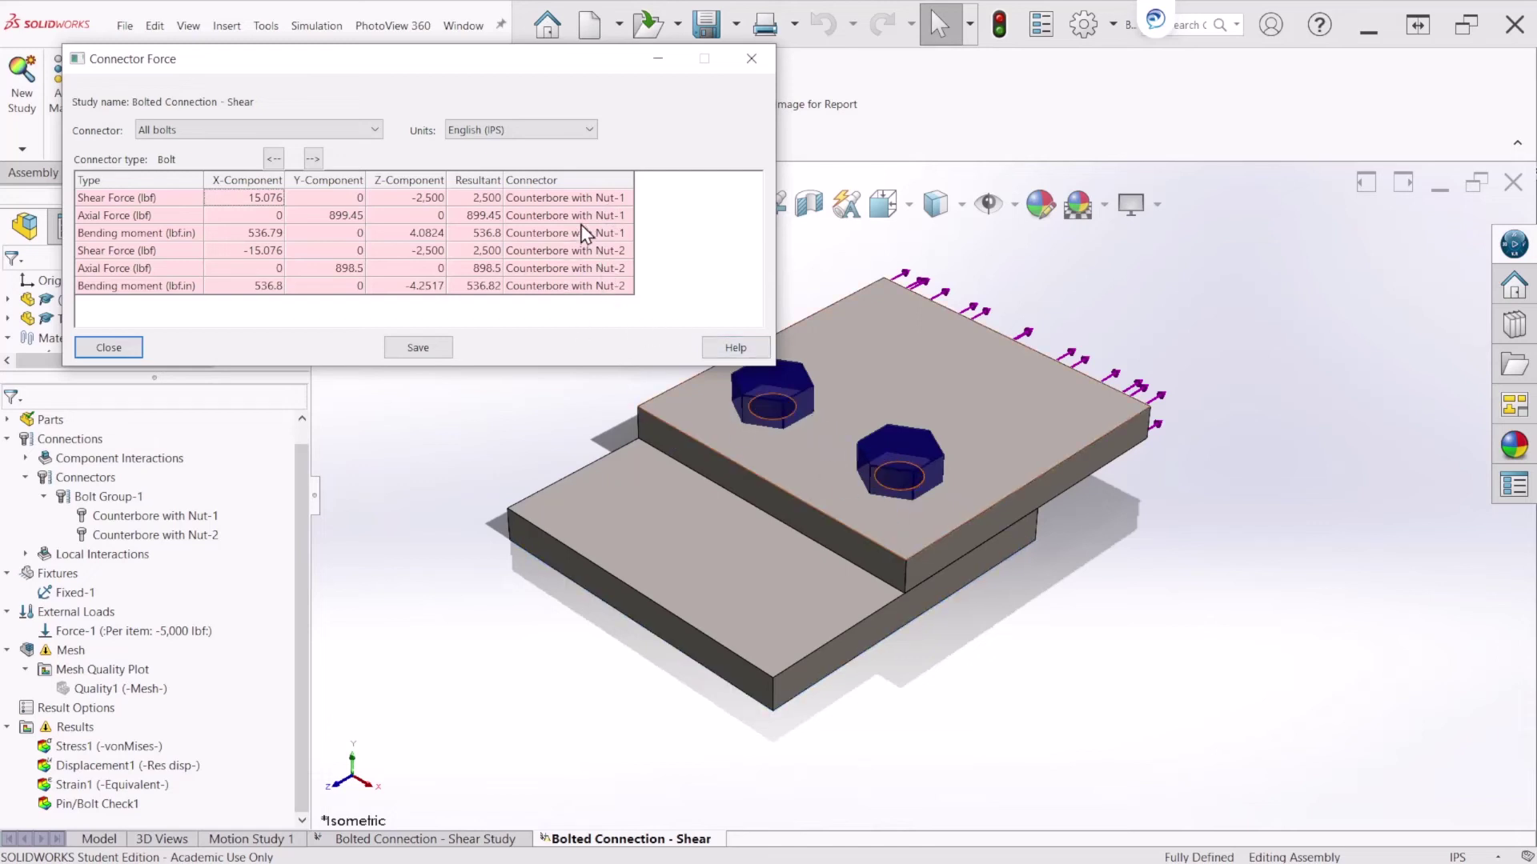
click(140, 201)
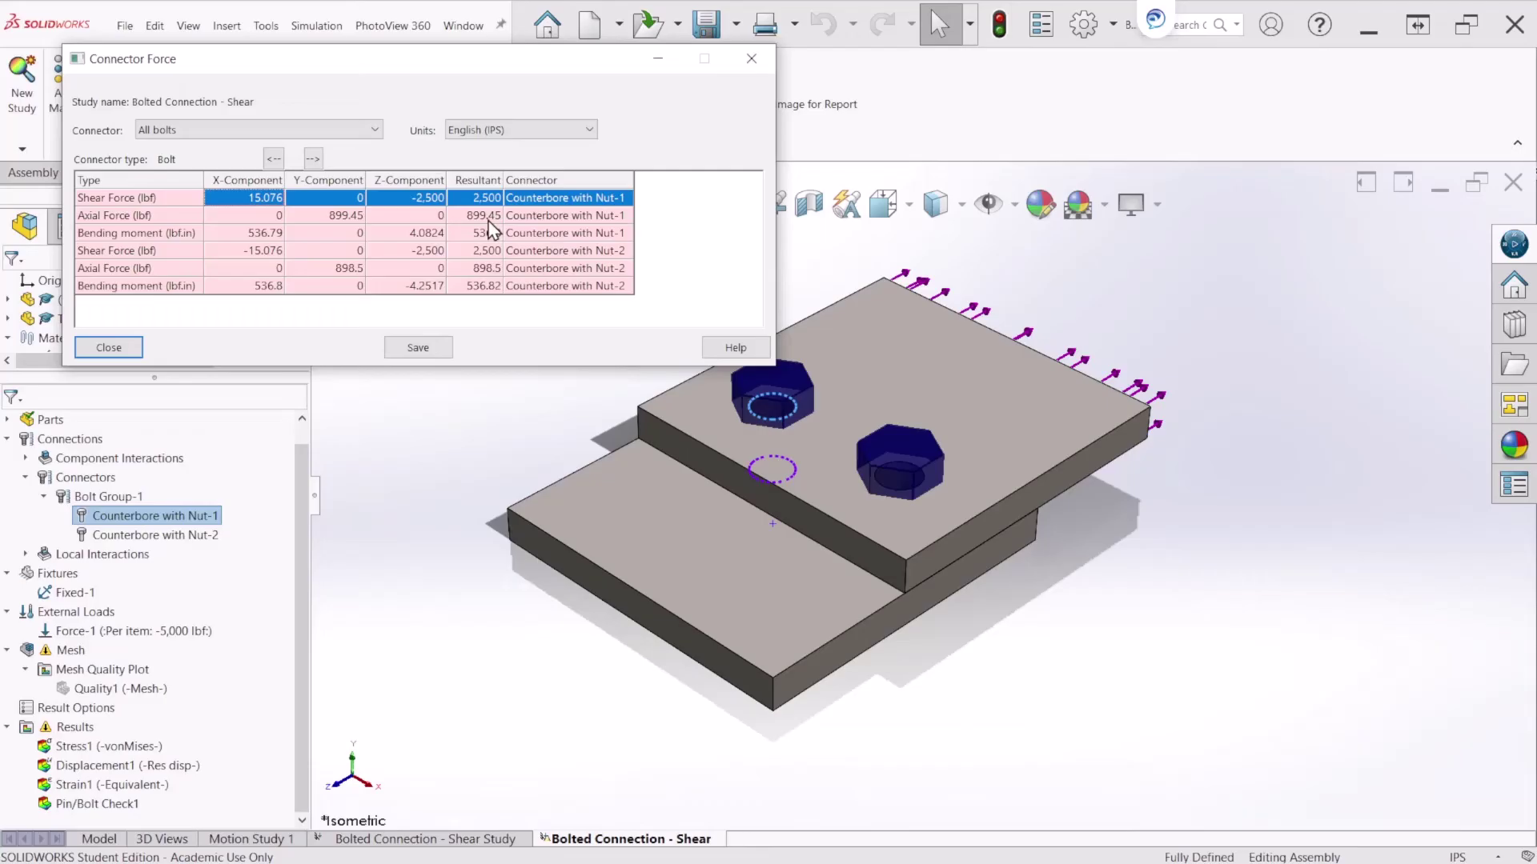
click(136, 251)
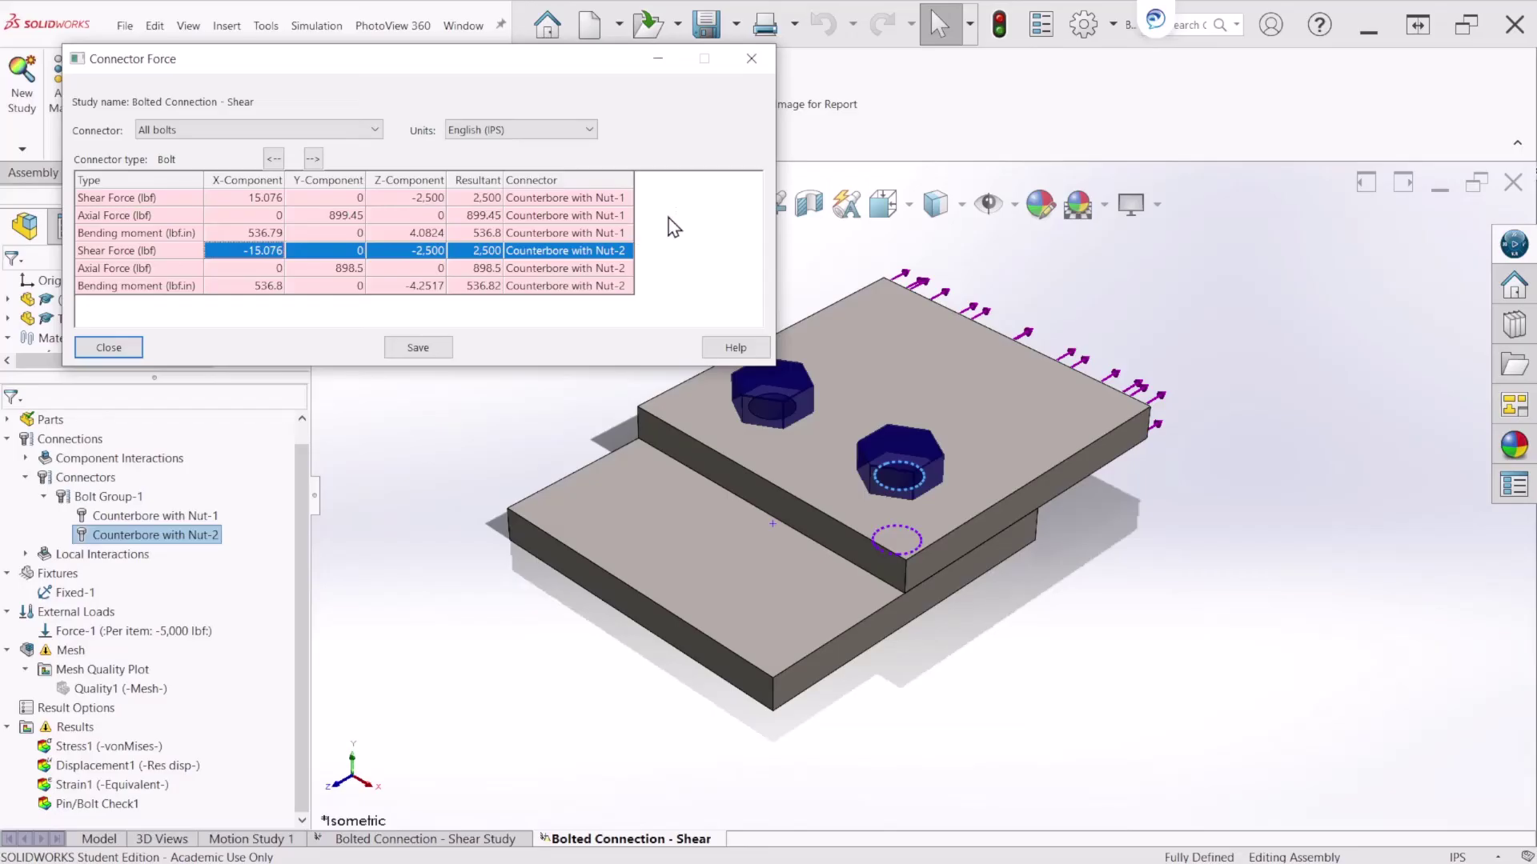
click(753, 70)
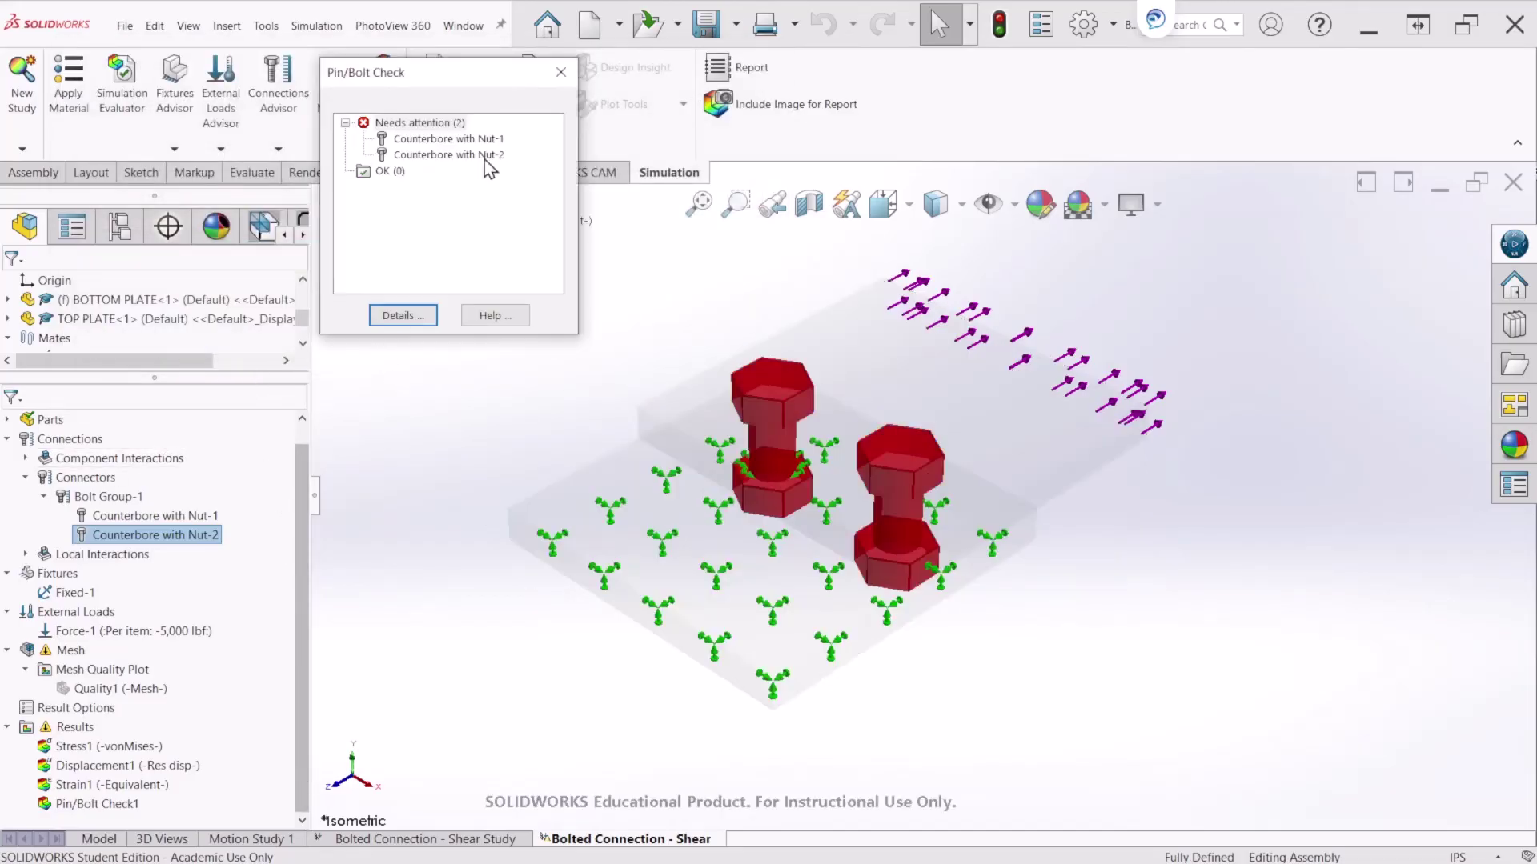
Close the bolt check list and list connector forces in English (IPS) units
click(554, 82)
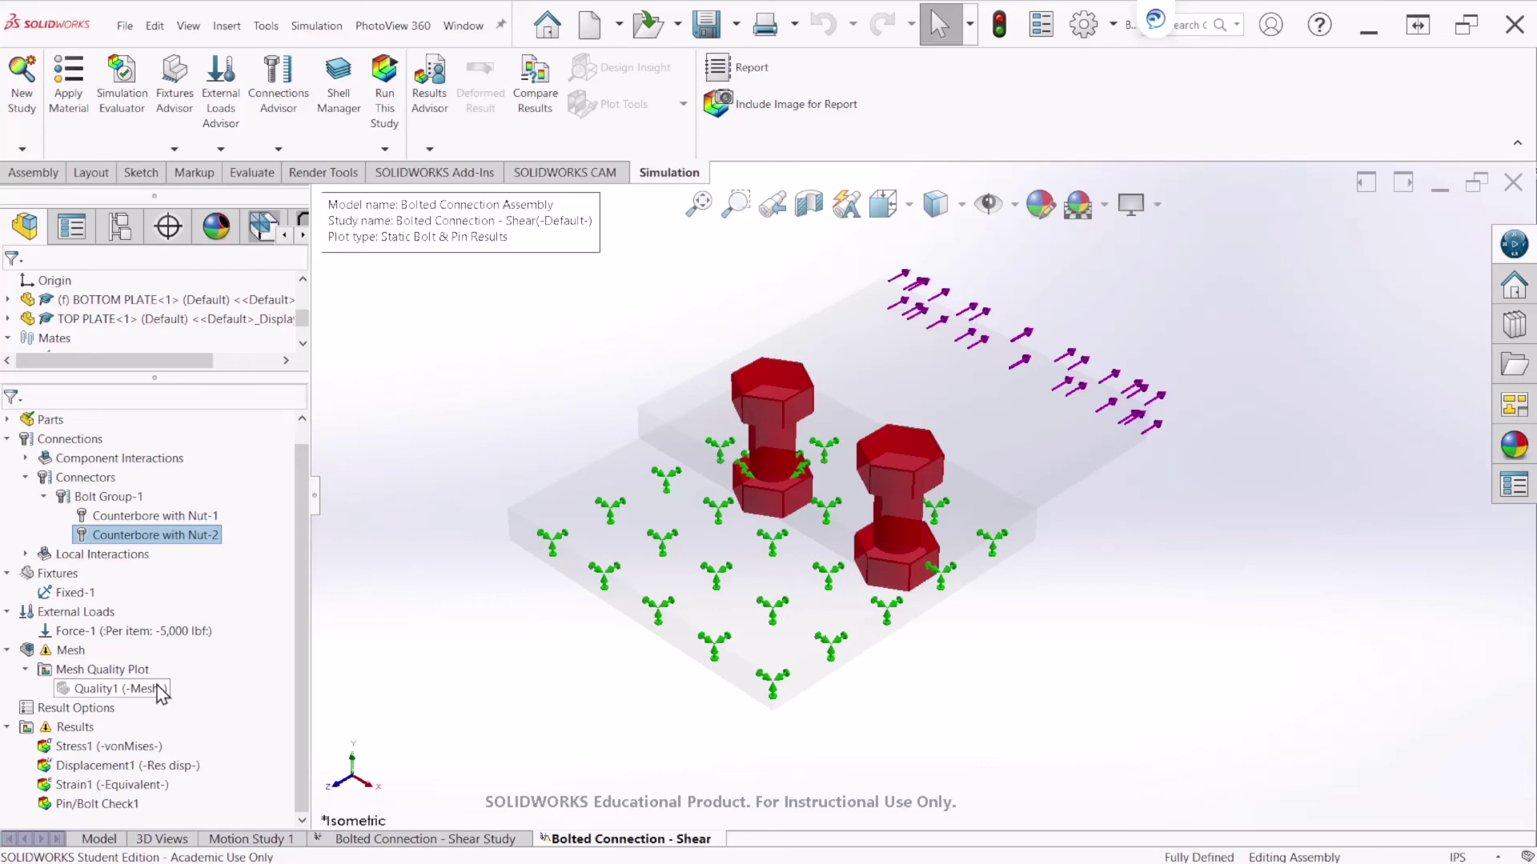
right_click(83, 727)
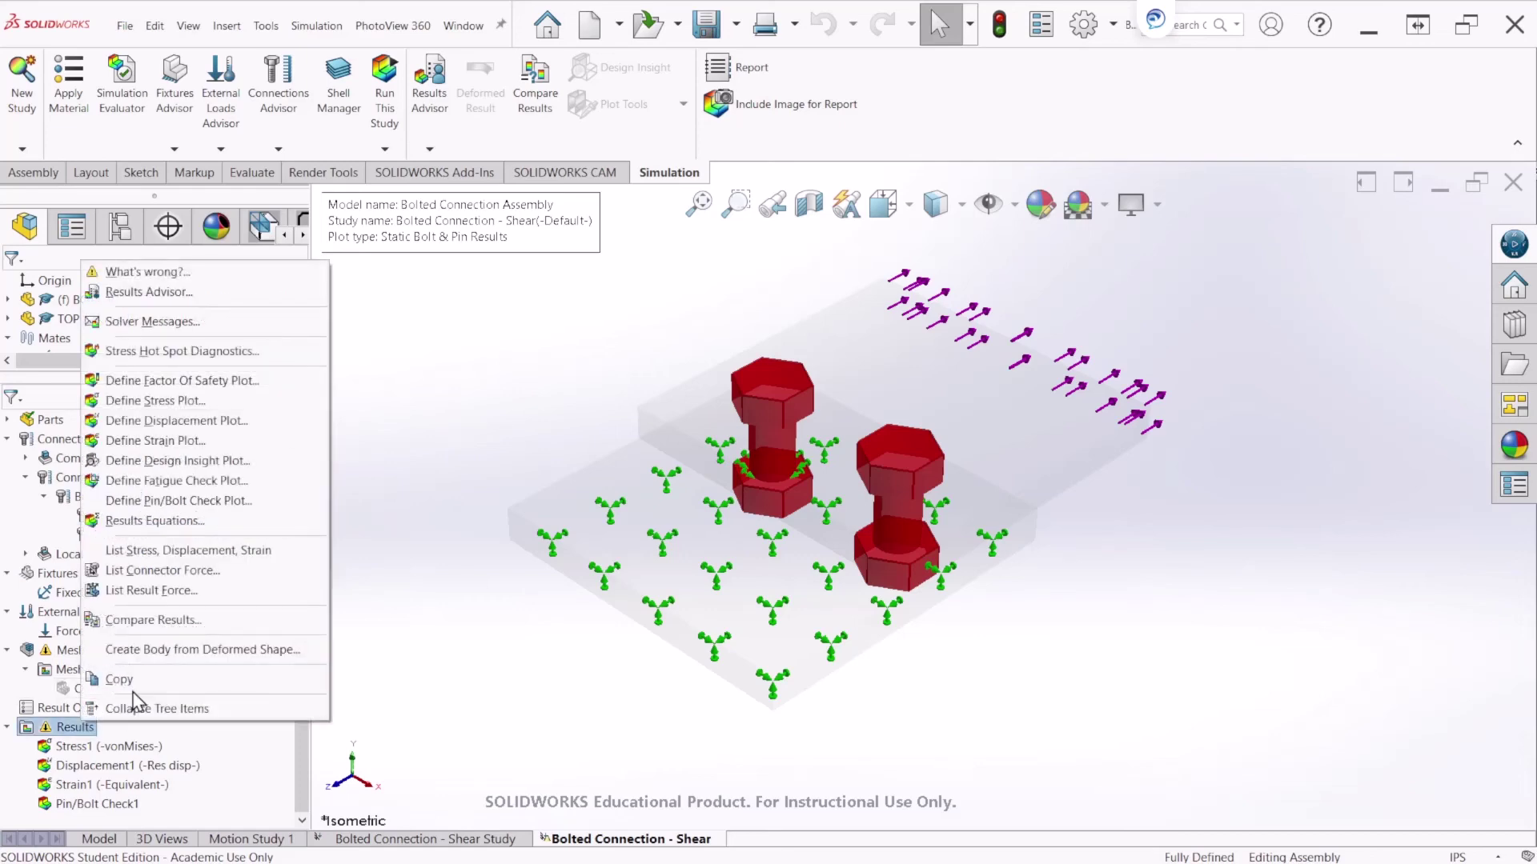
right_click(67, 736)
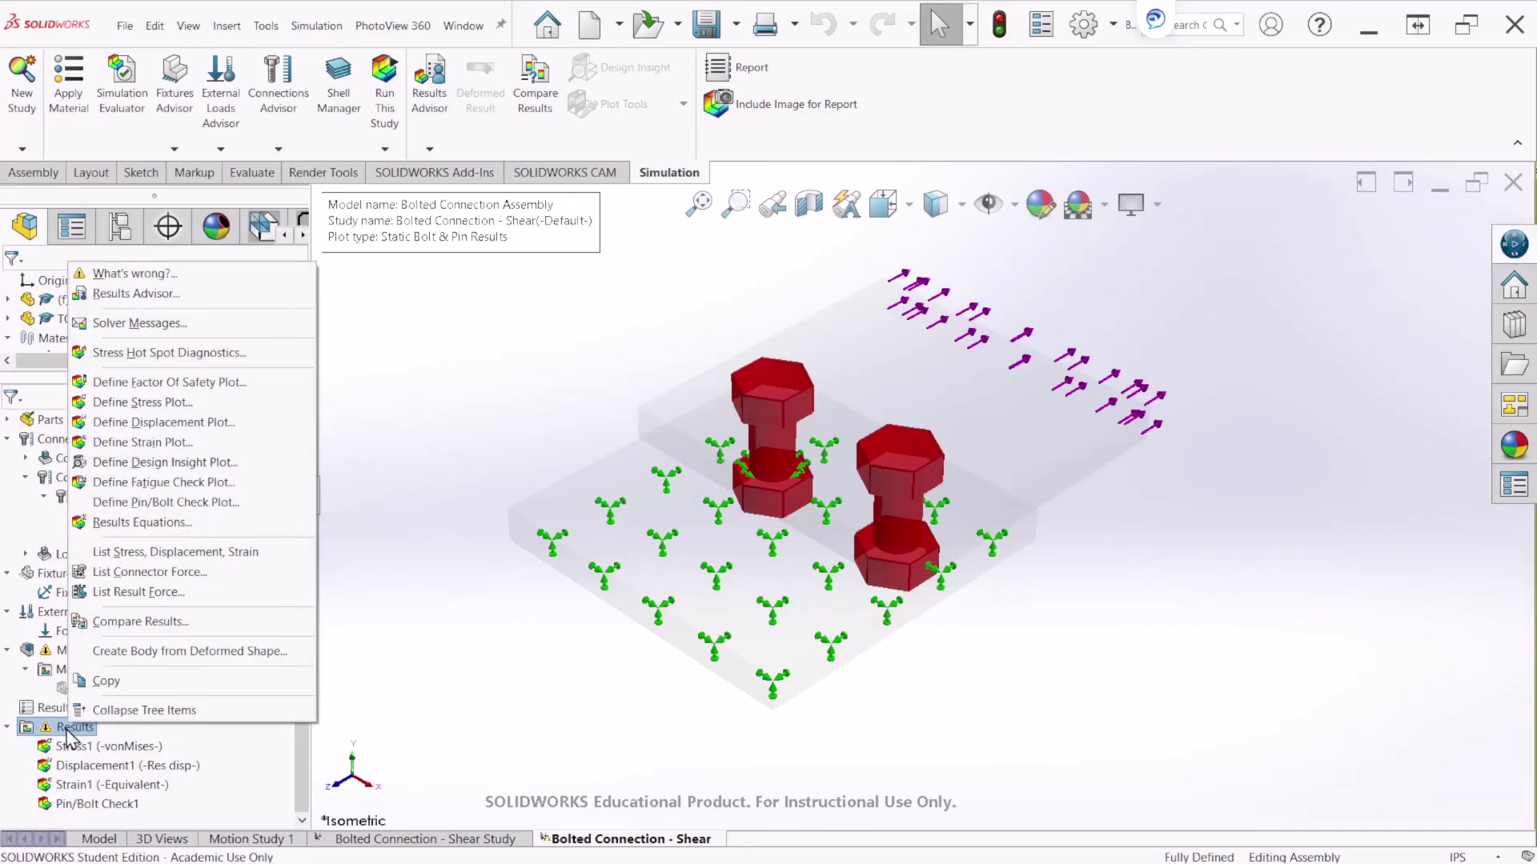
click(221, 573)
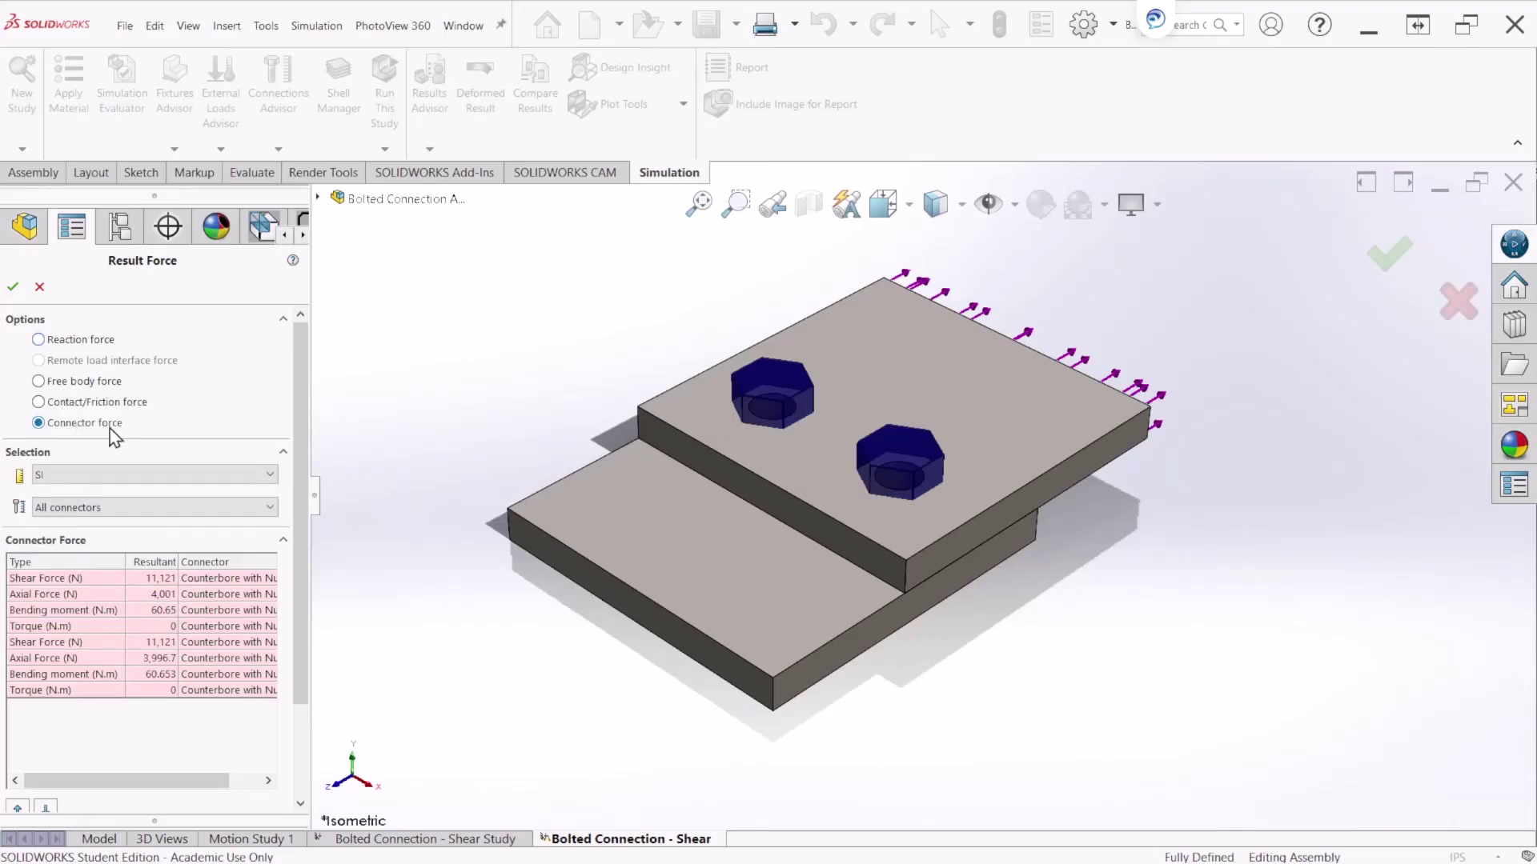
click(80, 473)
click(86, 509)
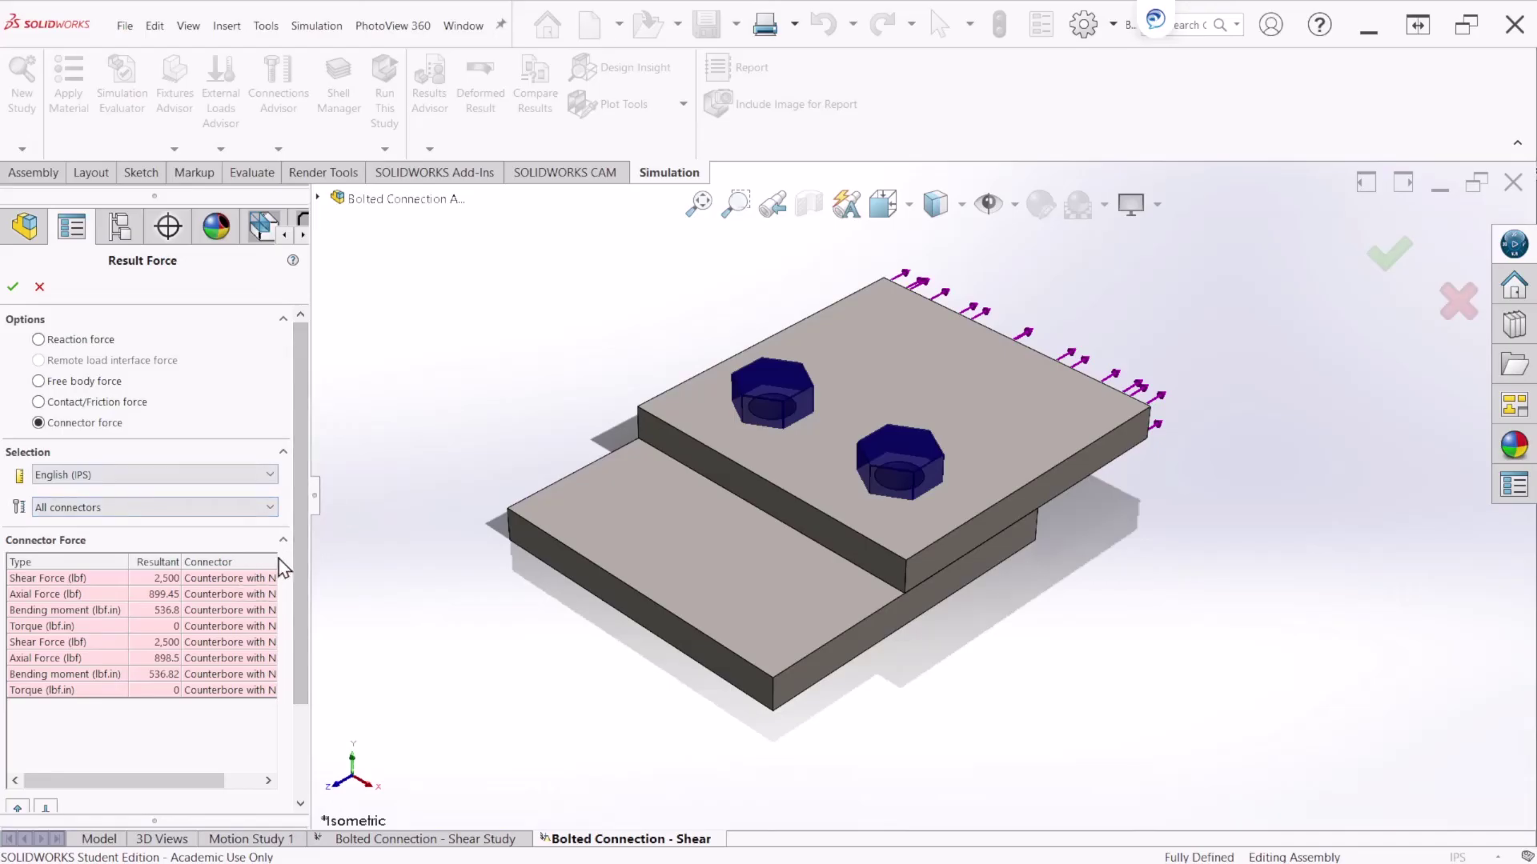
Show Nut-1 and Nut-2 shear force callouts on the model, then finish
click(74, 581)
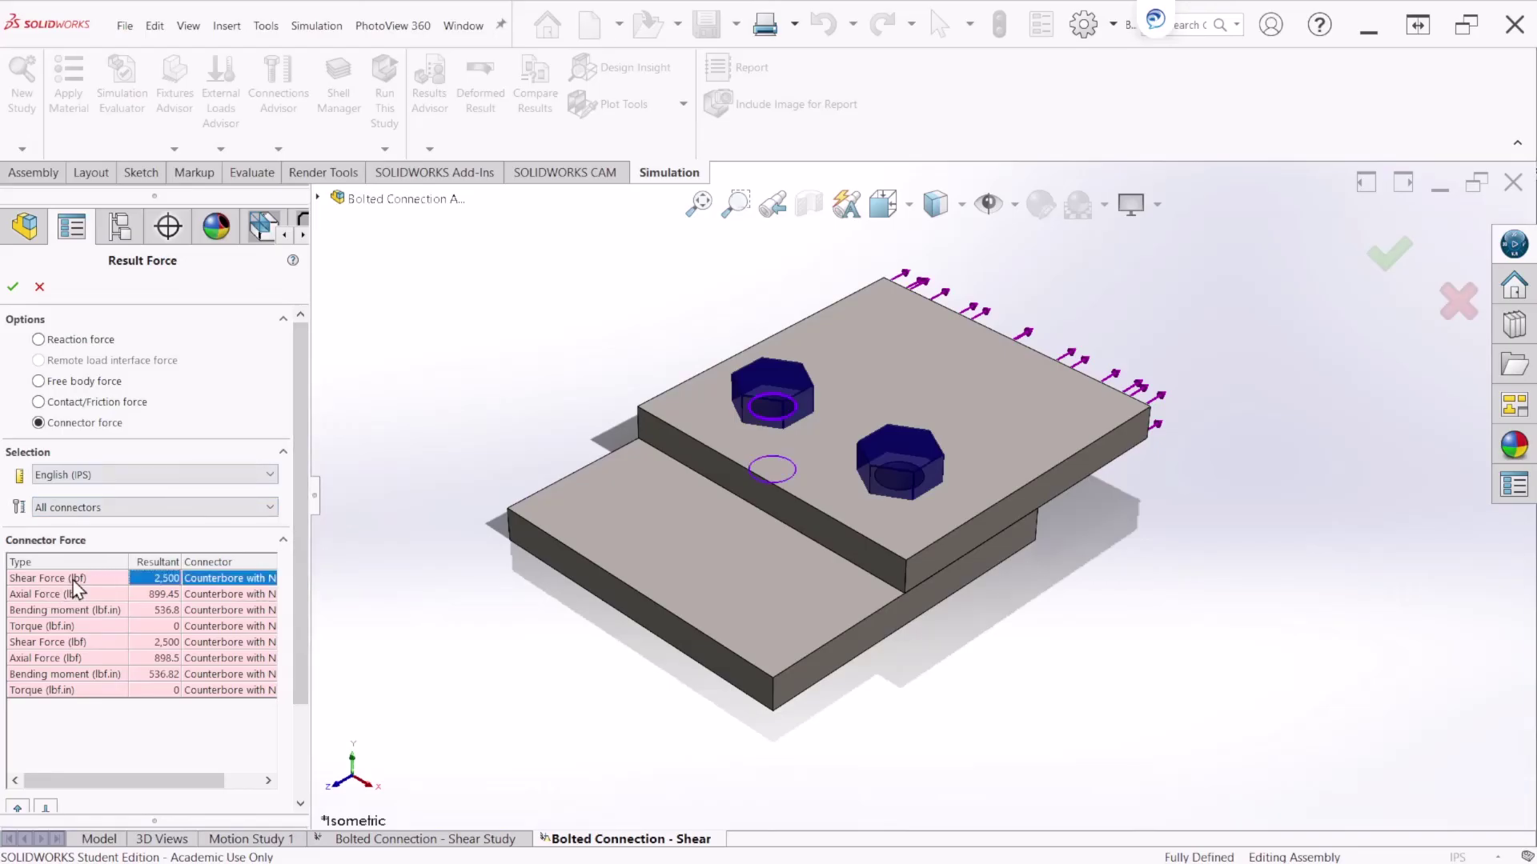
drag(324, 507, 404, 504)
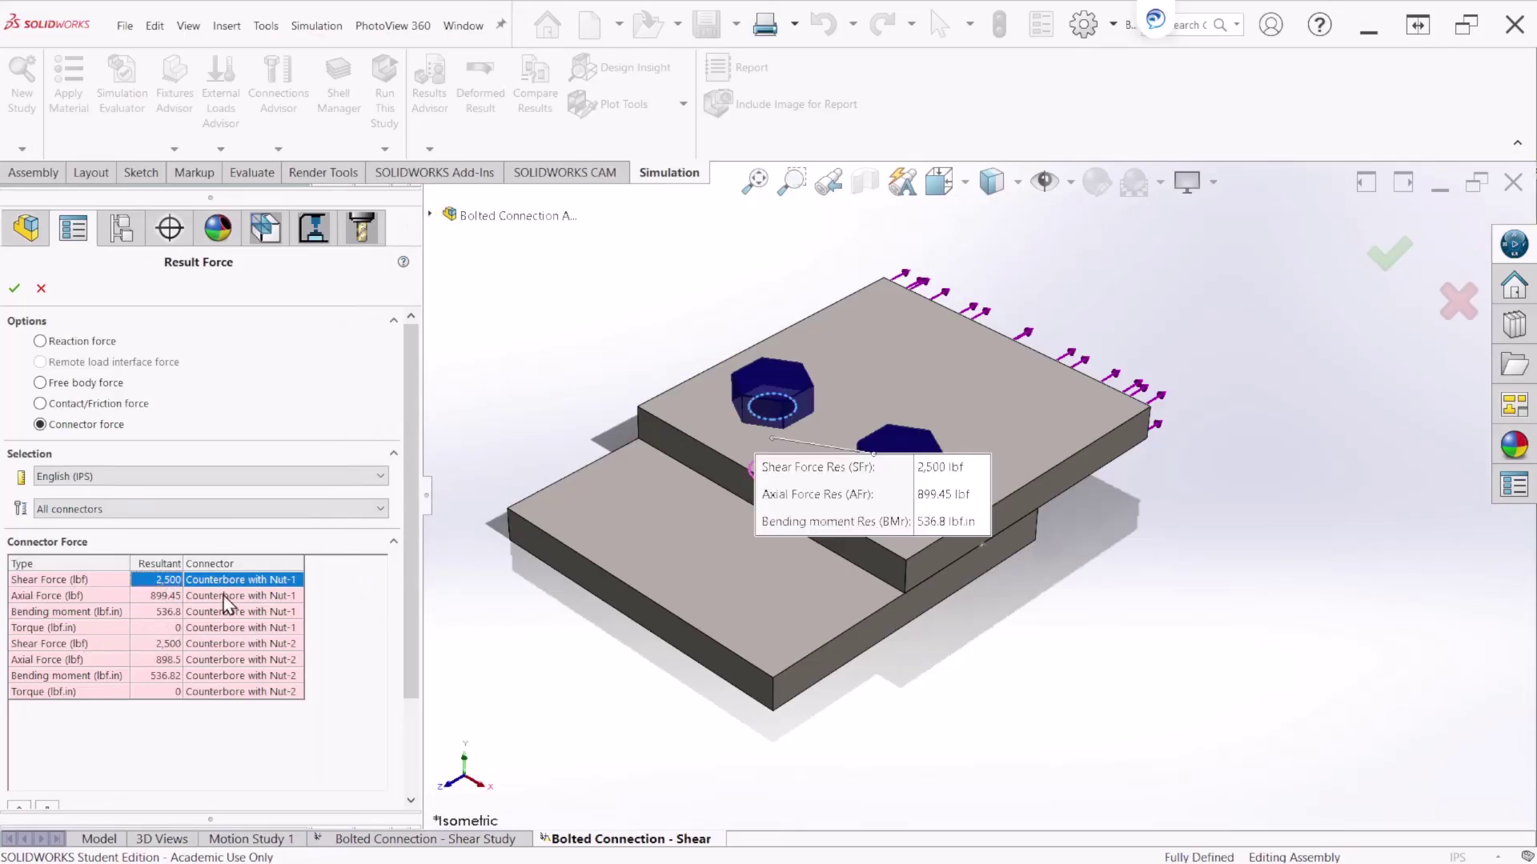
click(60, 645)
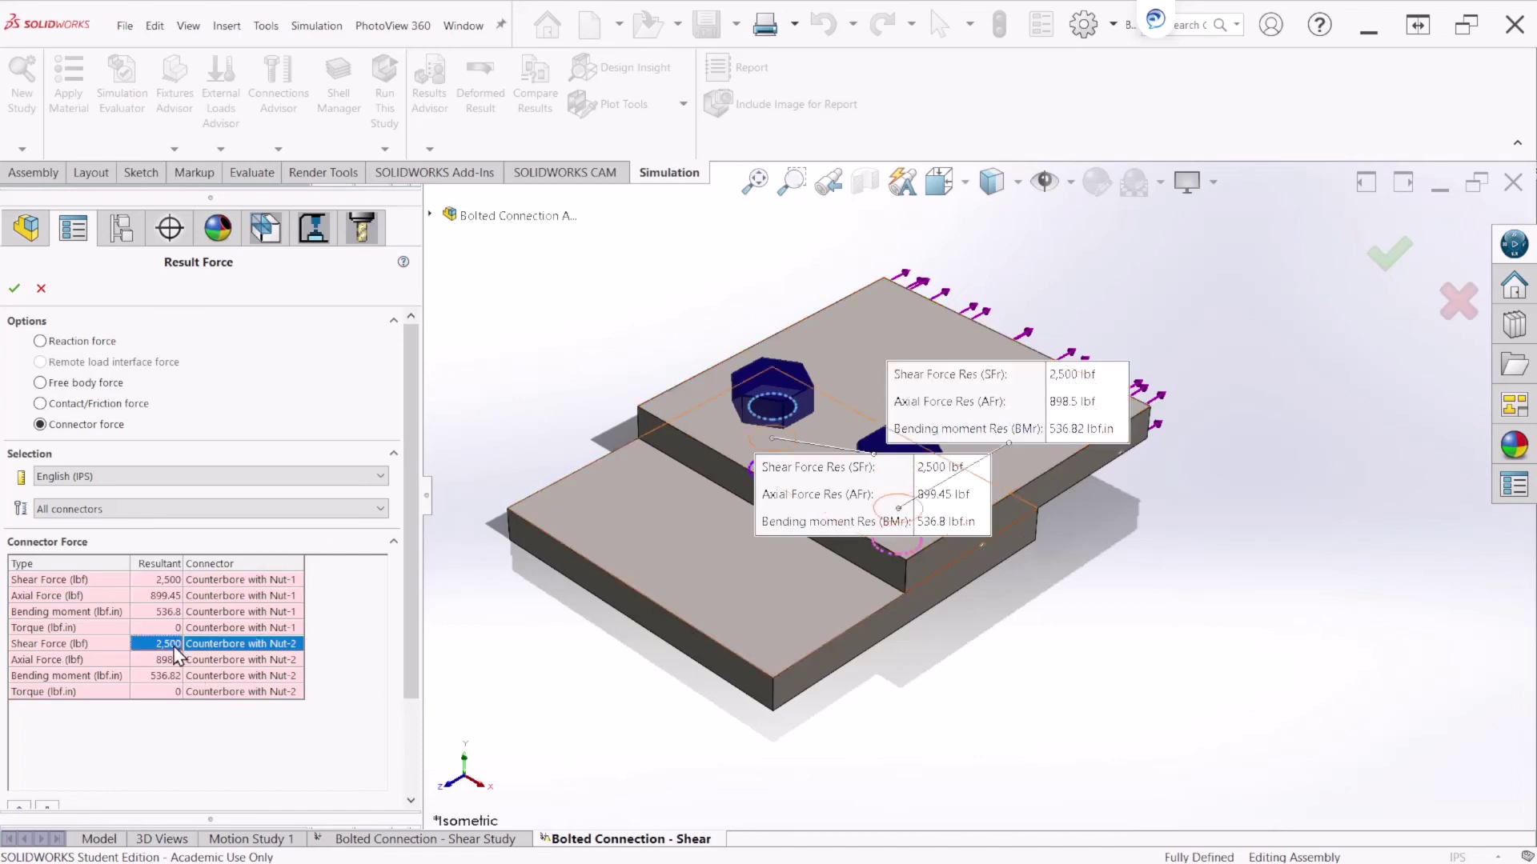
click(15, 288)
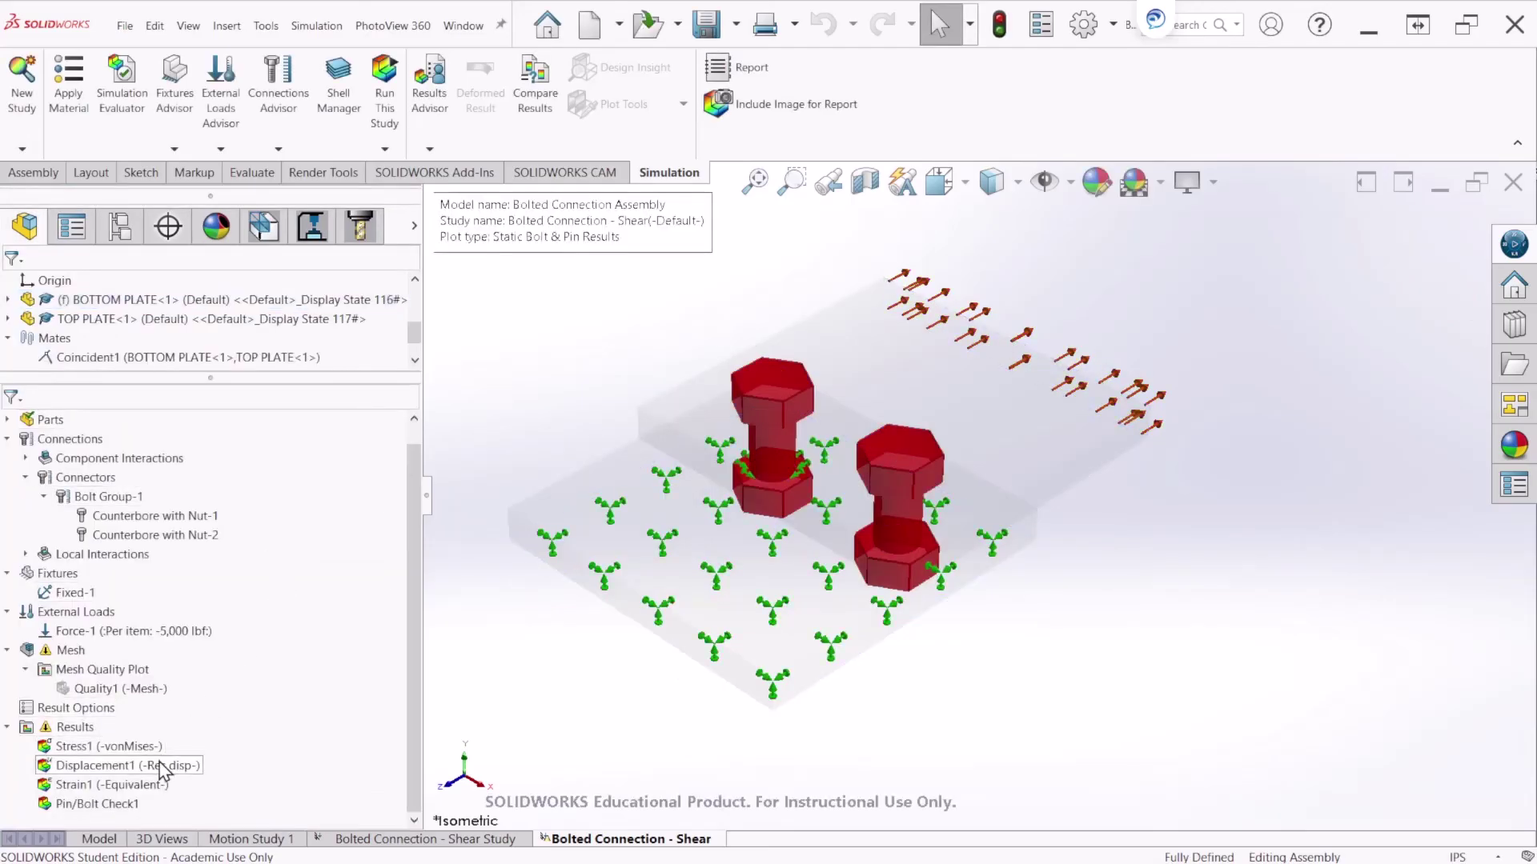
Display the Displacement1 plot, peaking at 1.235e-01 mm, viewed from the side
double_click(157, 770)
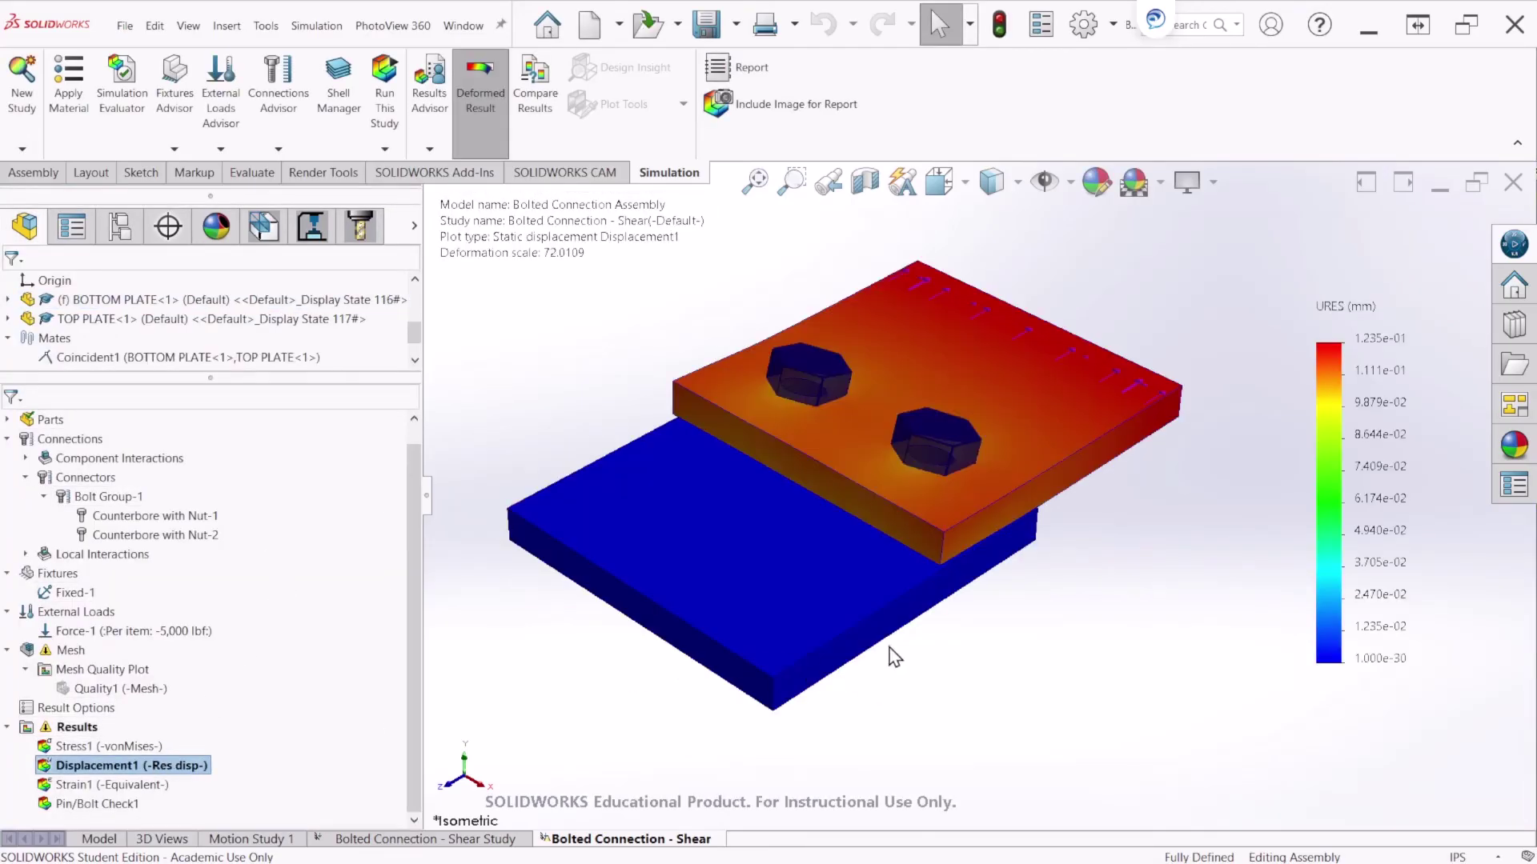
middle_drag(888, 648, 804, 495)
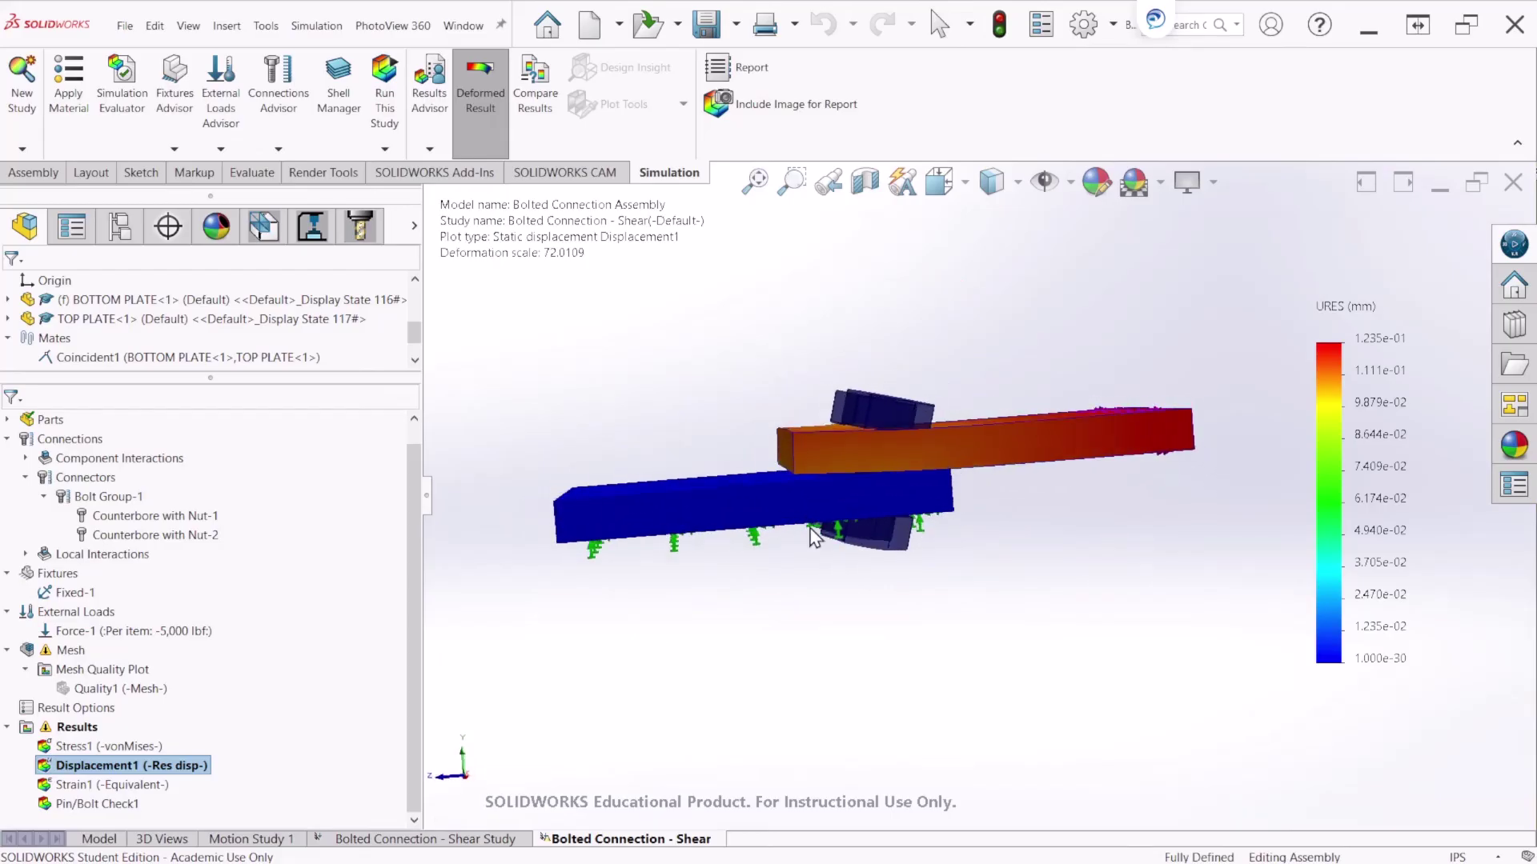
right_click(178, 766)
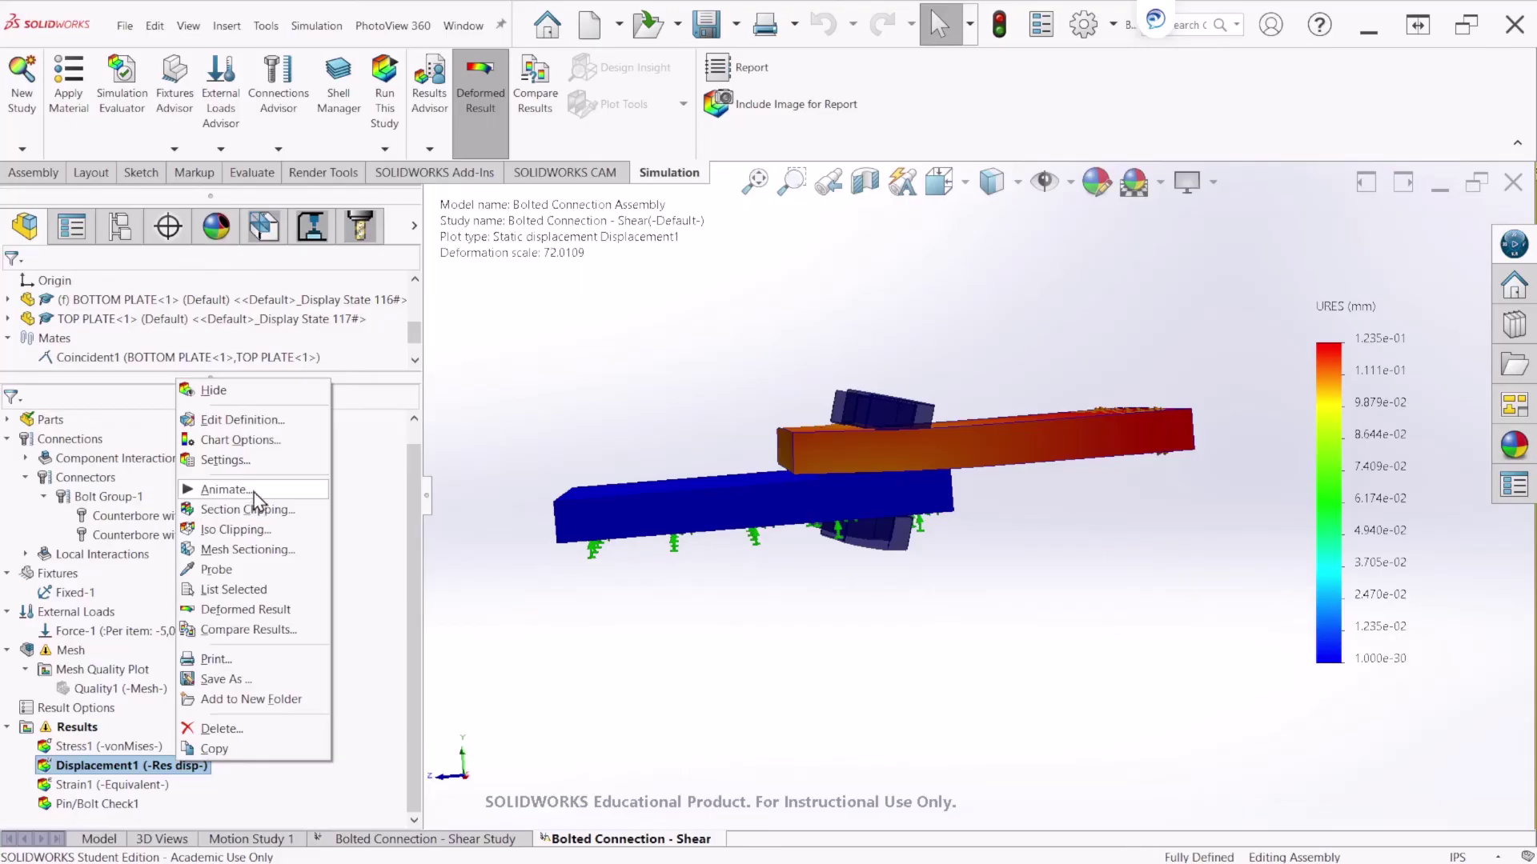
right_click(120, 766)
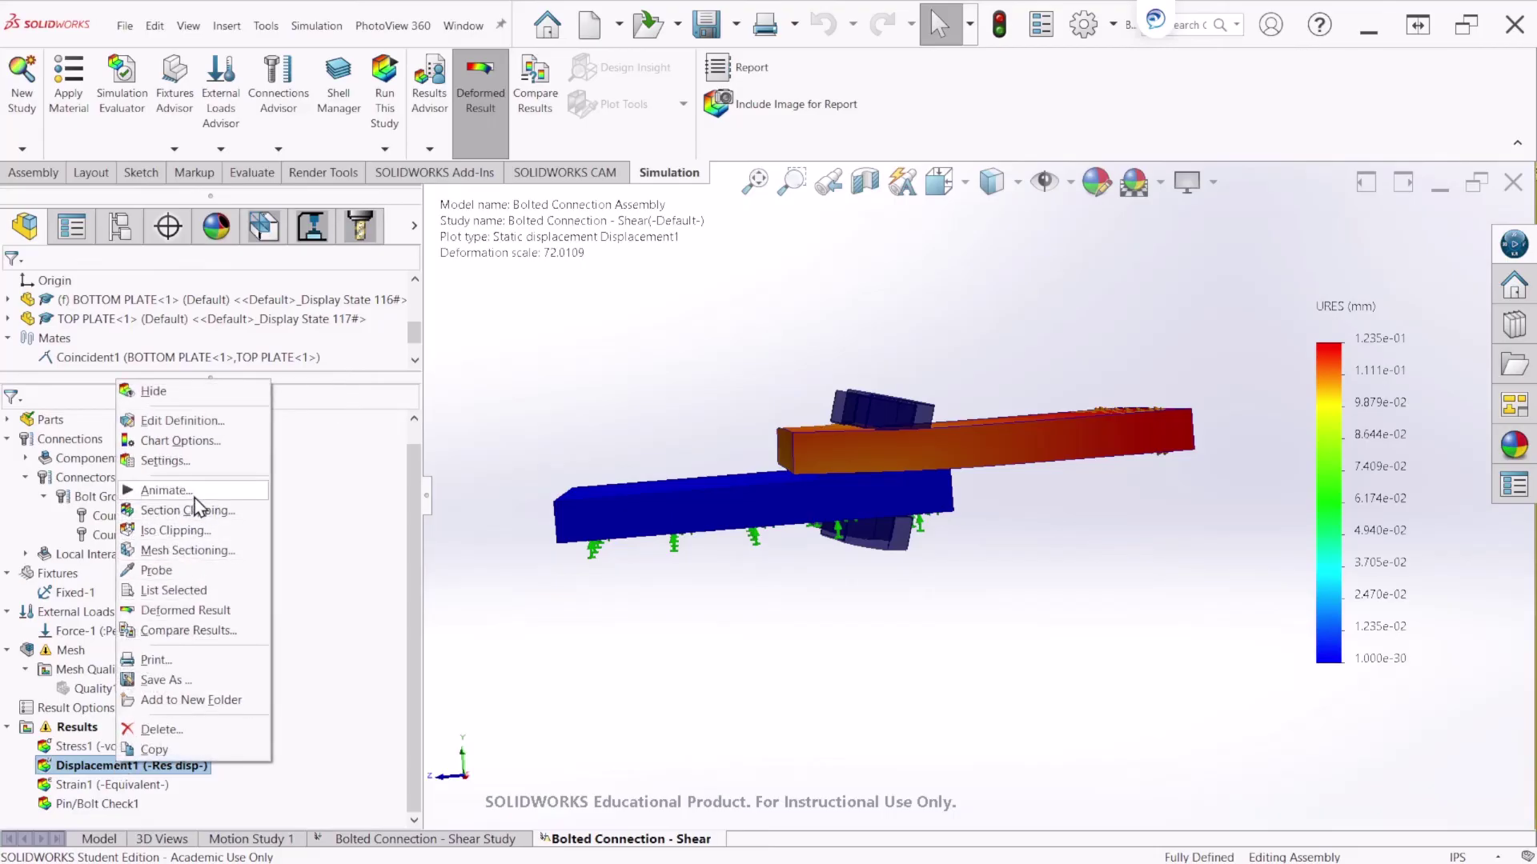
Animate the displacement deformation, orbiting while it plays, then close the animation
click(196, 497)
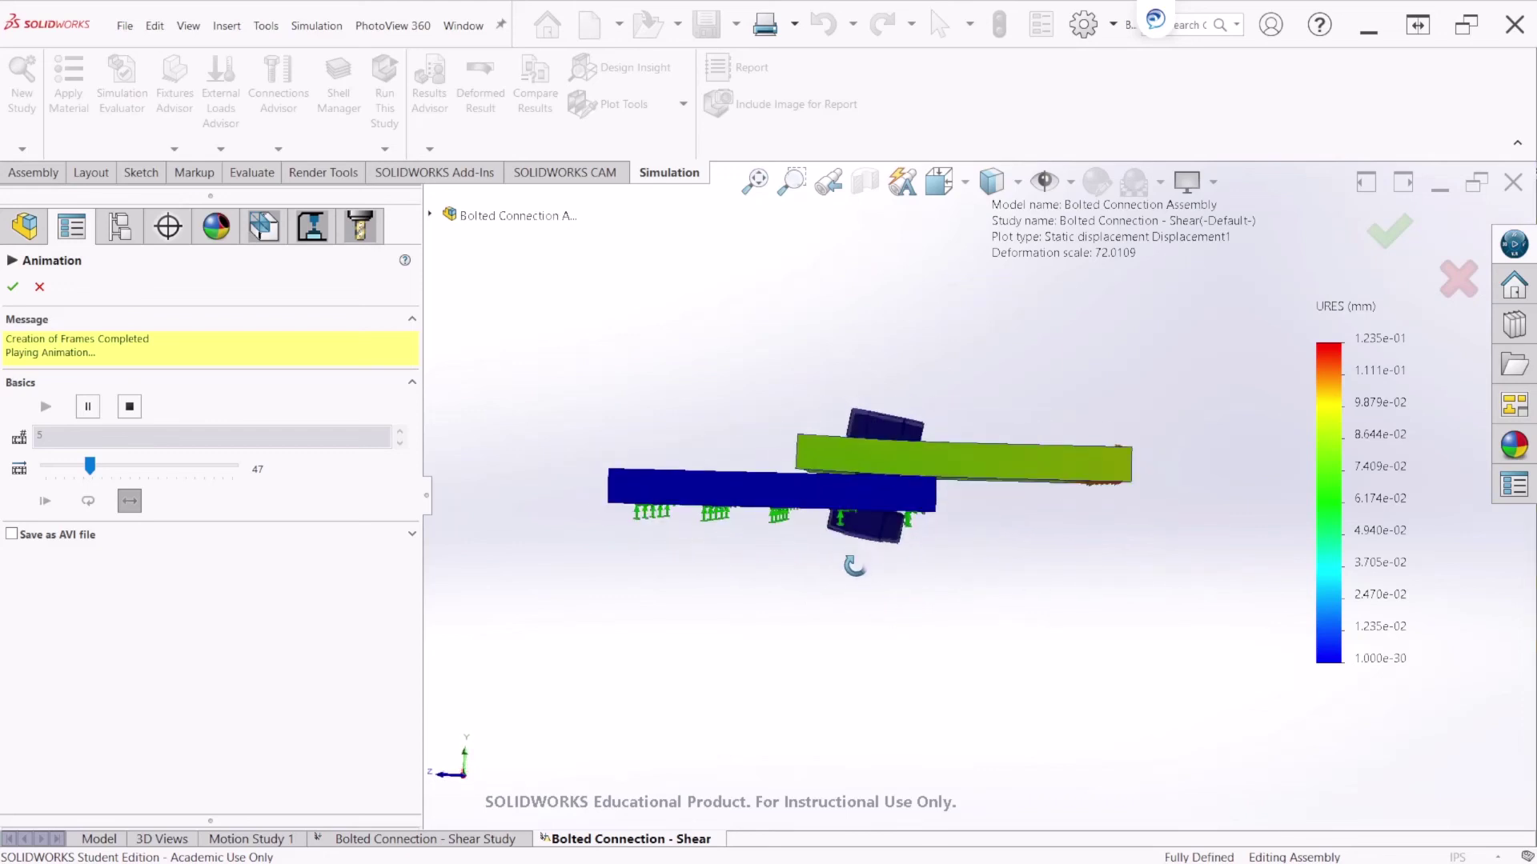
middle_drag(829, 562, 806, 623)
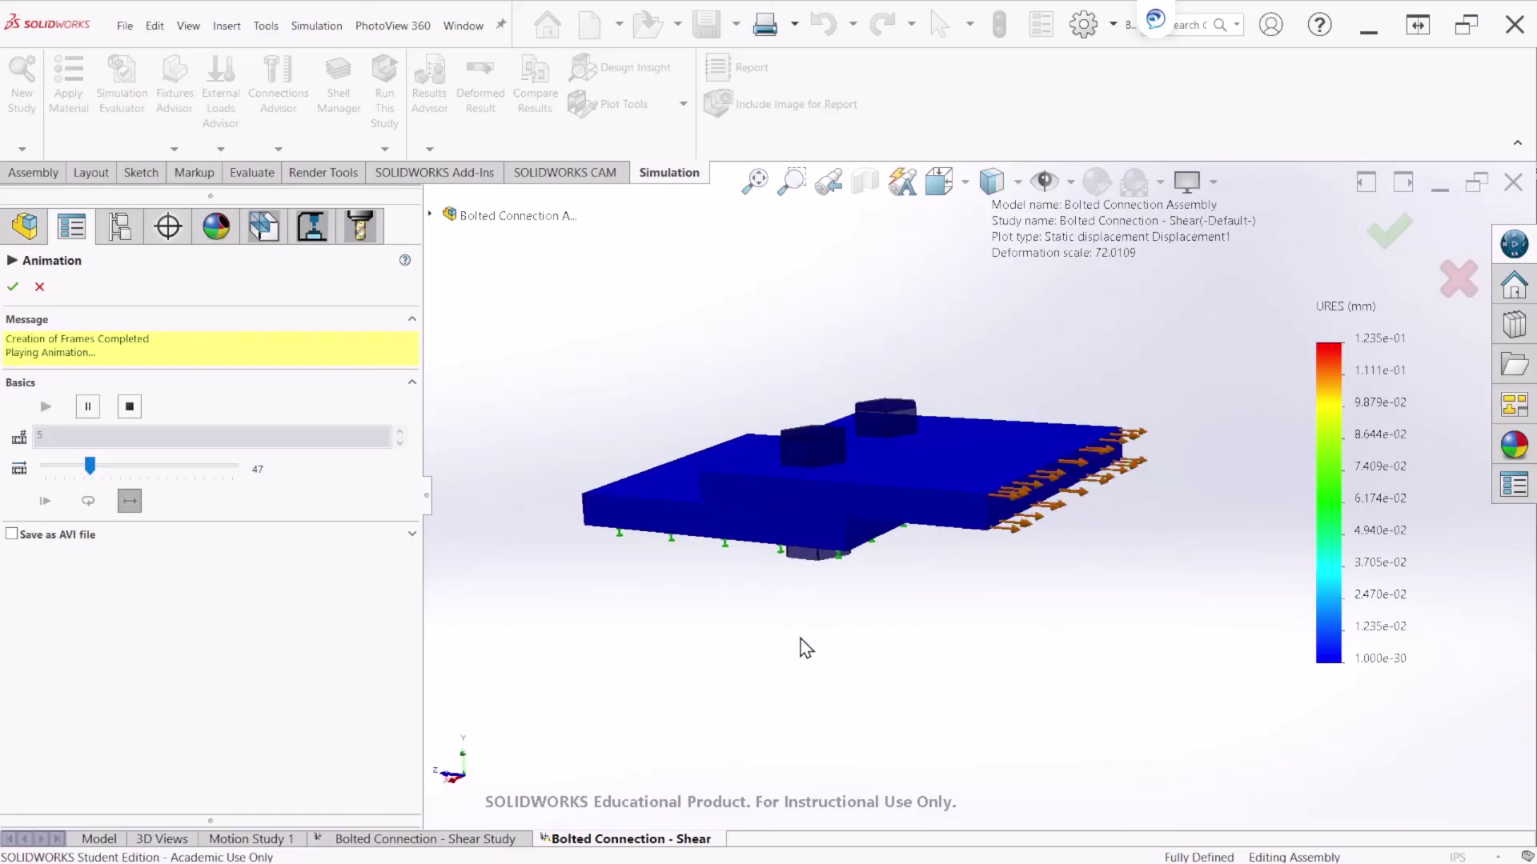
middle_drag(782, 679, 849, 655)
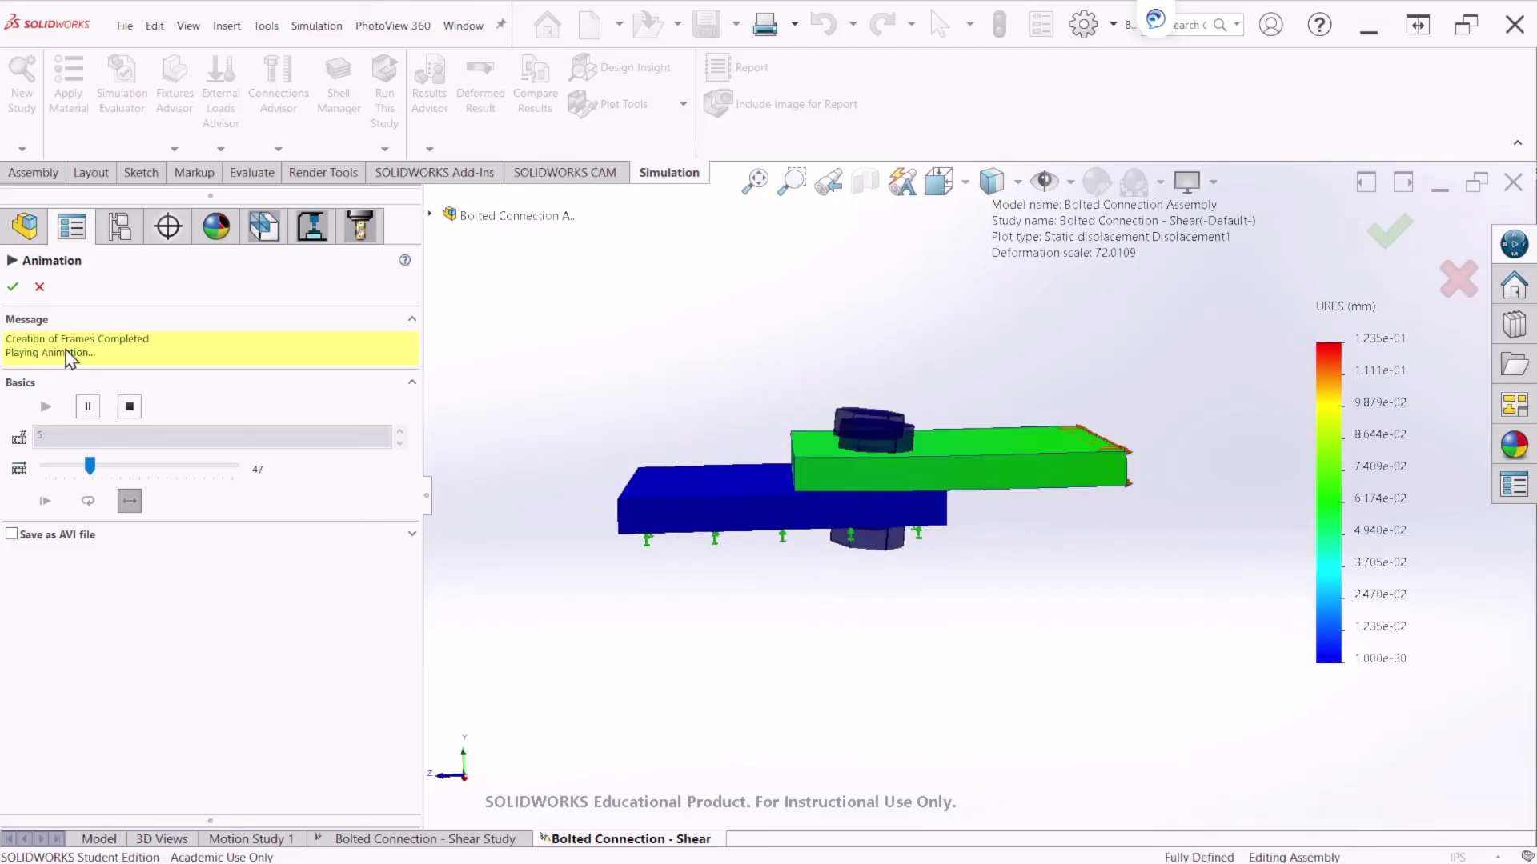
click(13, 288)
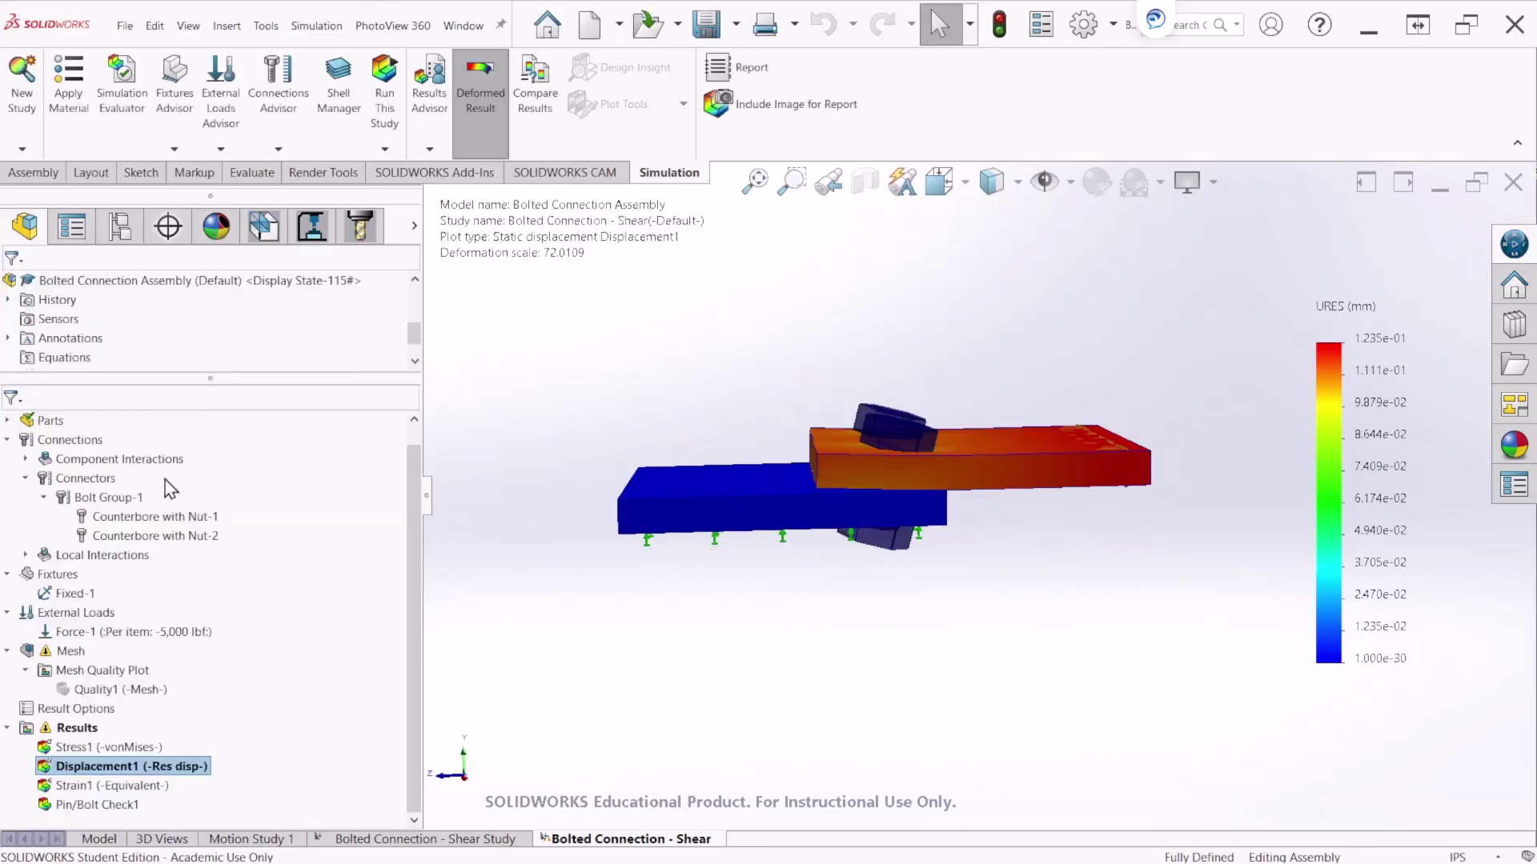
Display Stress1, peaking at 6.489e+08 N/m^2, and animate it before closing the animation
double_click(120, 747)
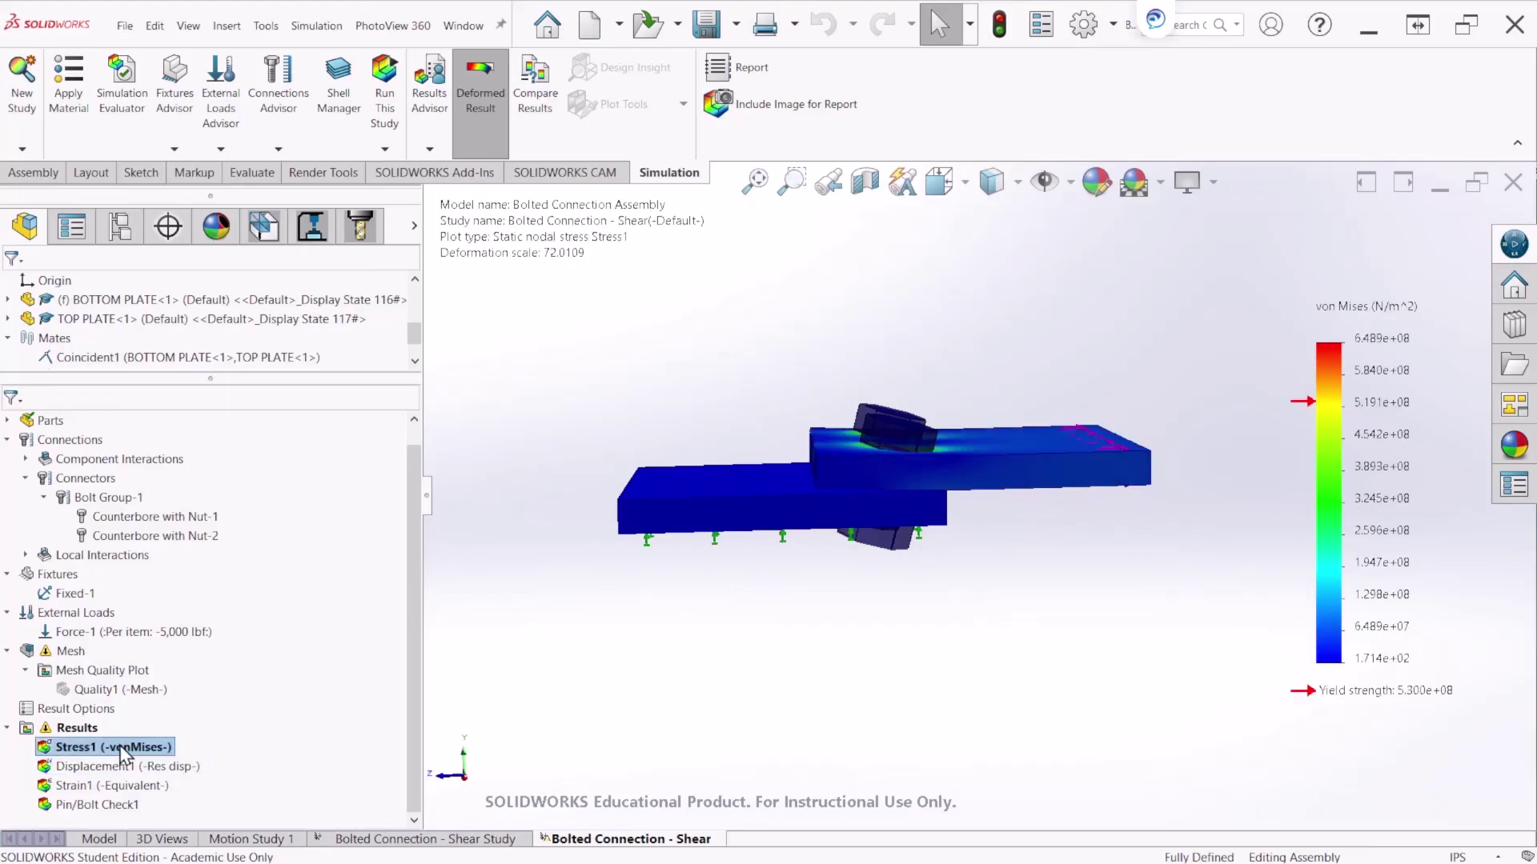
right_click(122, 752)
click(156, 474)
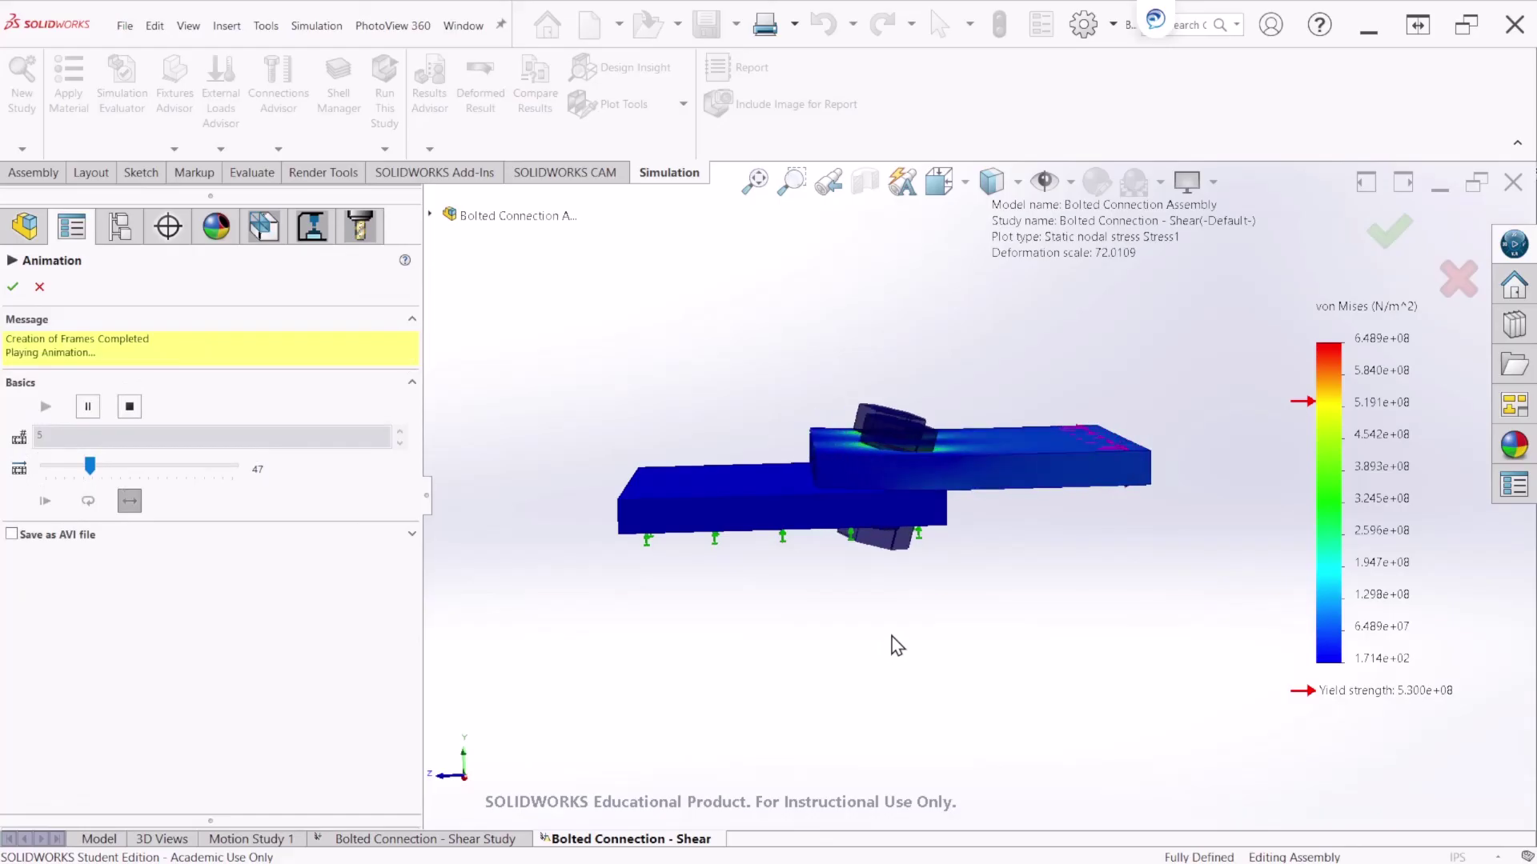
click(13, 287)
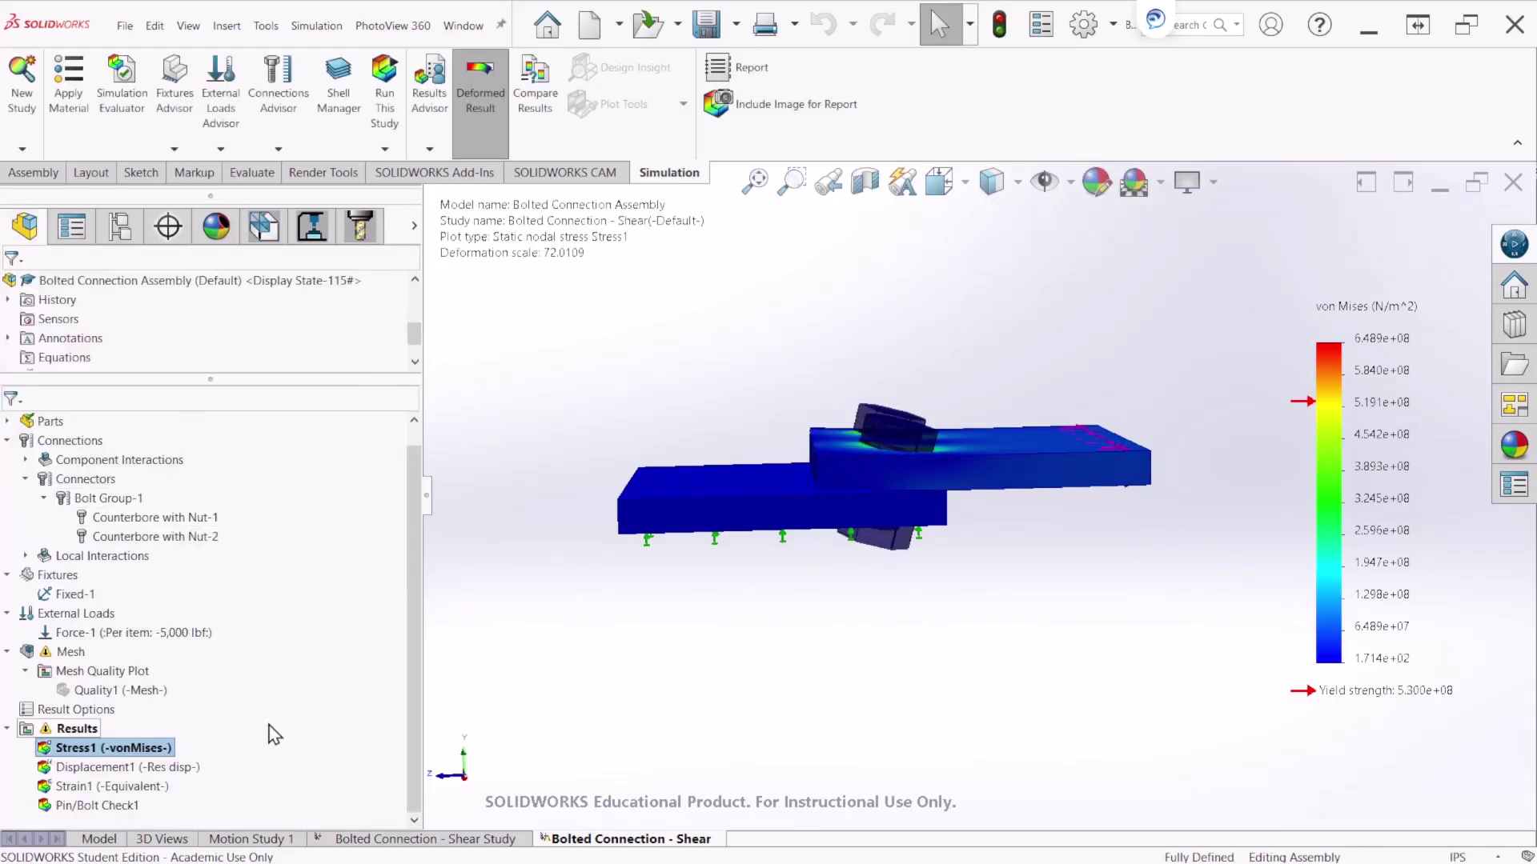